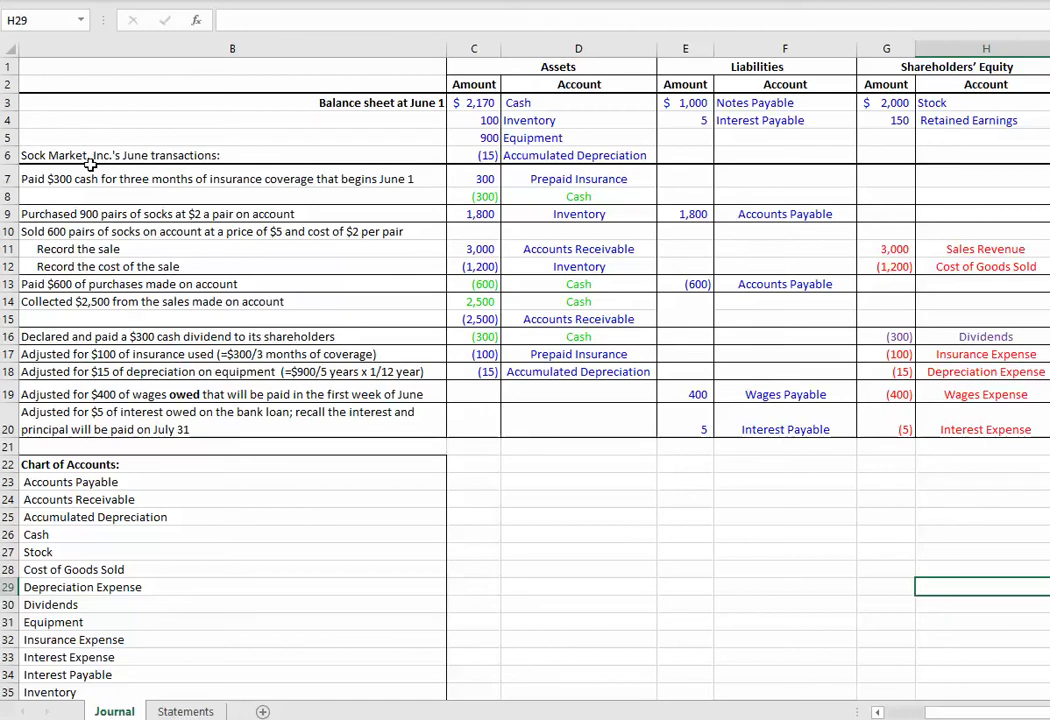
Review the Journal's sales, cost, adjusting expense and shareholders' equity entries by highlighting them
left_click_drag(907, 247, 930, 266)
left_click_drag(903, 357, 947, 402)
left_click_drag(890, 83, 988, 418)
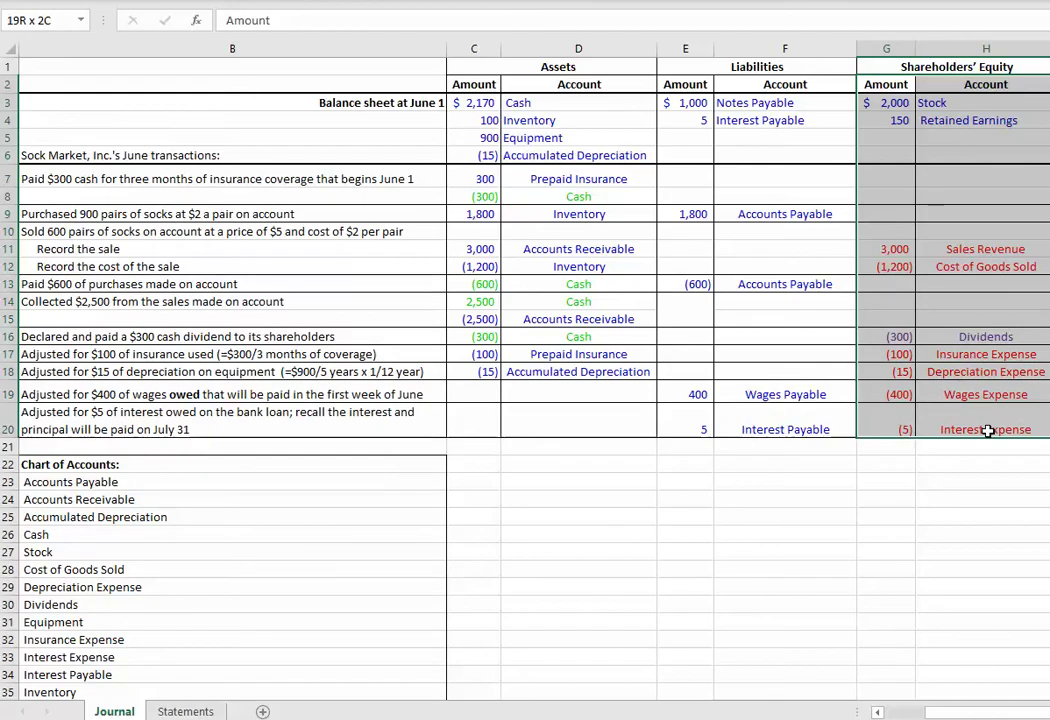
left_click_drag(988, 431, 988, 431)
Paste onto the row 8, 13, 14 and 16 cash entries, then review the June 1 opening balances
left_click_drag(480, 196, 540, 196)
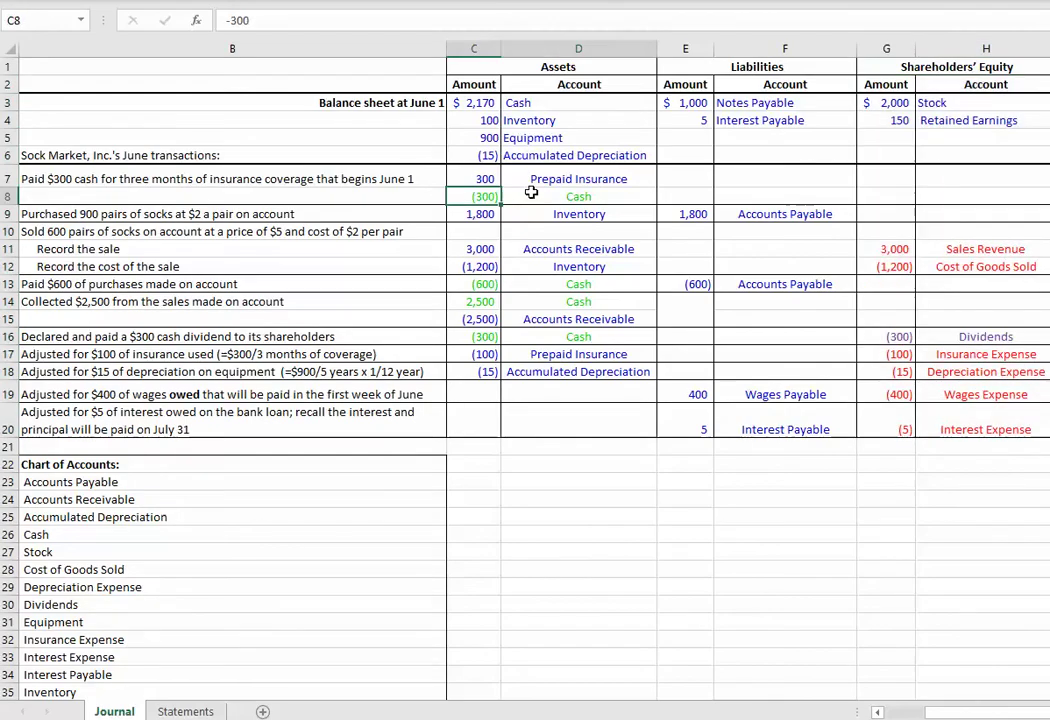
key("ctrl+v")
left_click_drag(483, 284, 555, 284)
key("ctrl+v")
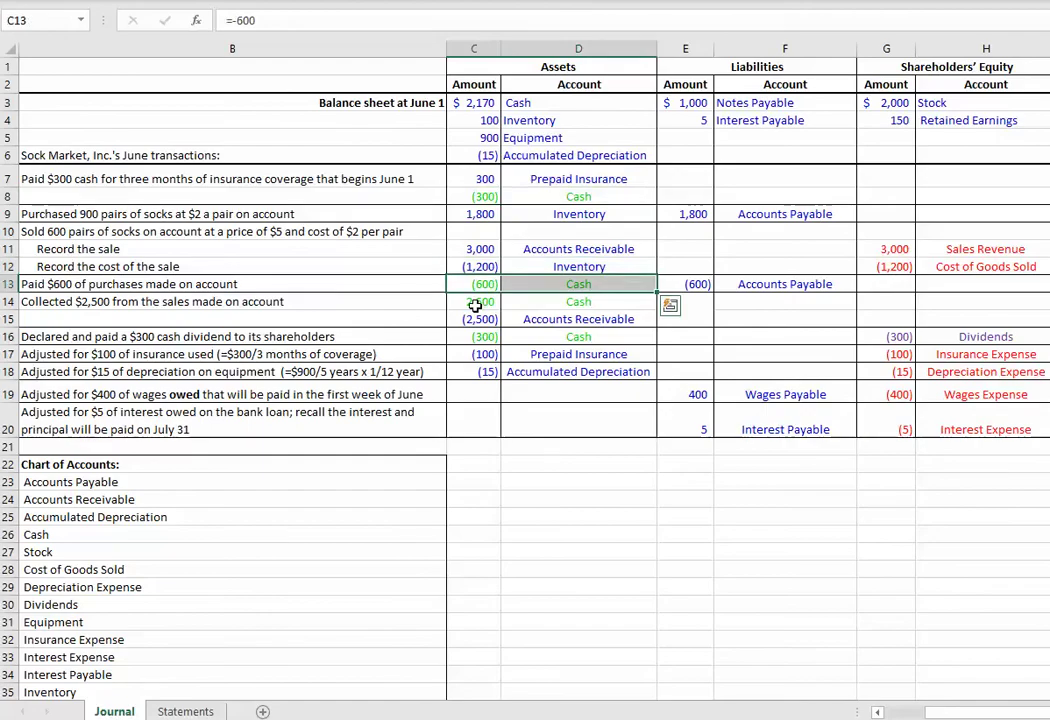
left_click_drag(480, 301, 546, 301)
key("ctrl+v")
left_click_drag(485, 338, 552, 337)
key("ctrl+v")
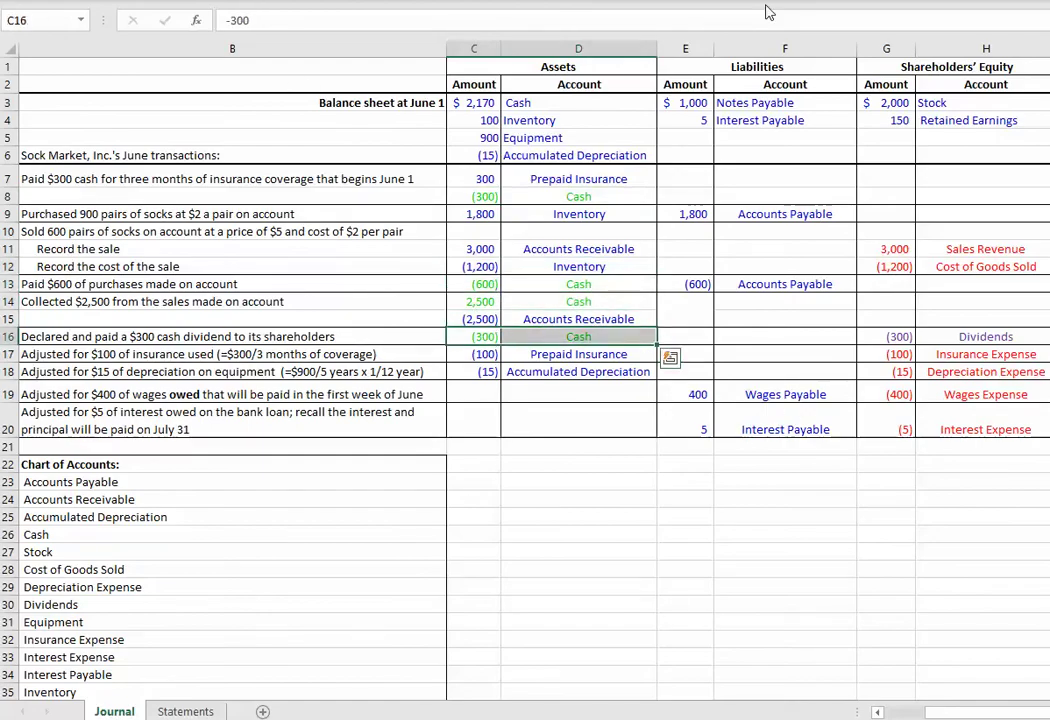
mouse_move(472, 103)
left_mouse_down()
mouse_move(874, 136)
mouse_move(893, 169)
mouse_move(921, 150)
left_mouse_up()
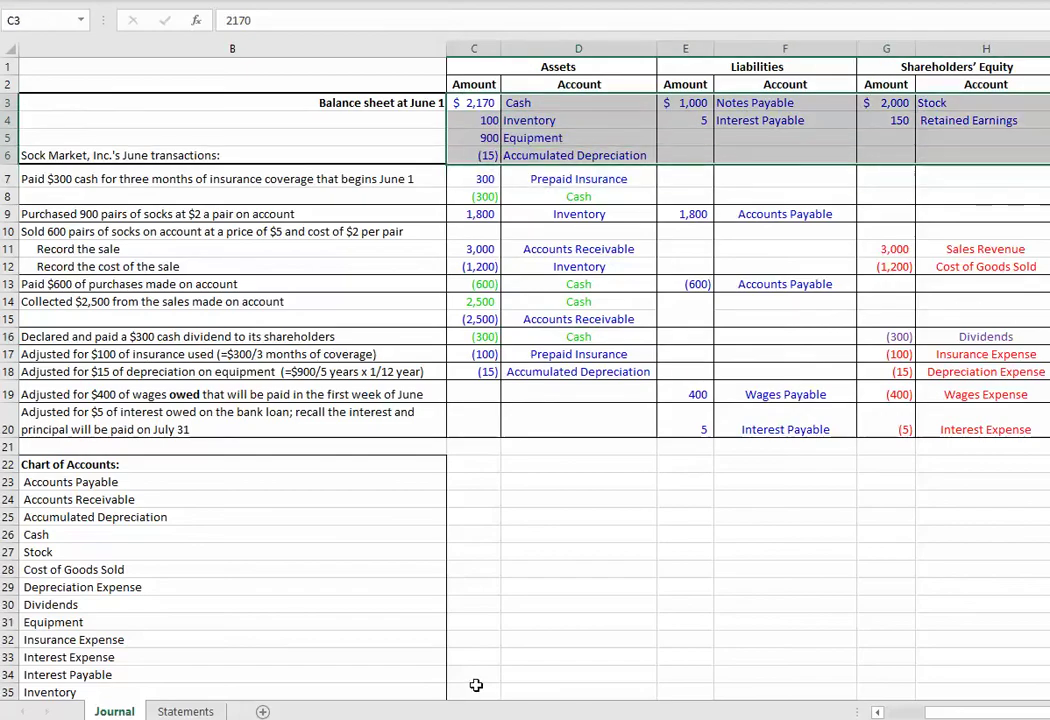
left_click(186, 711)
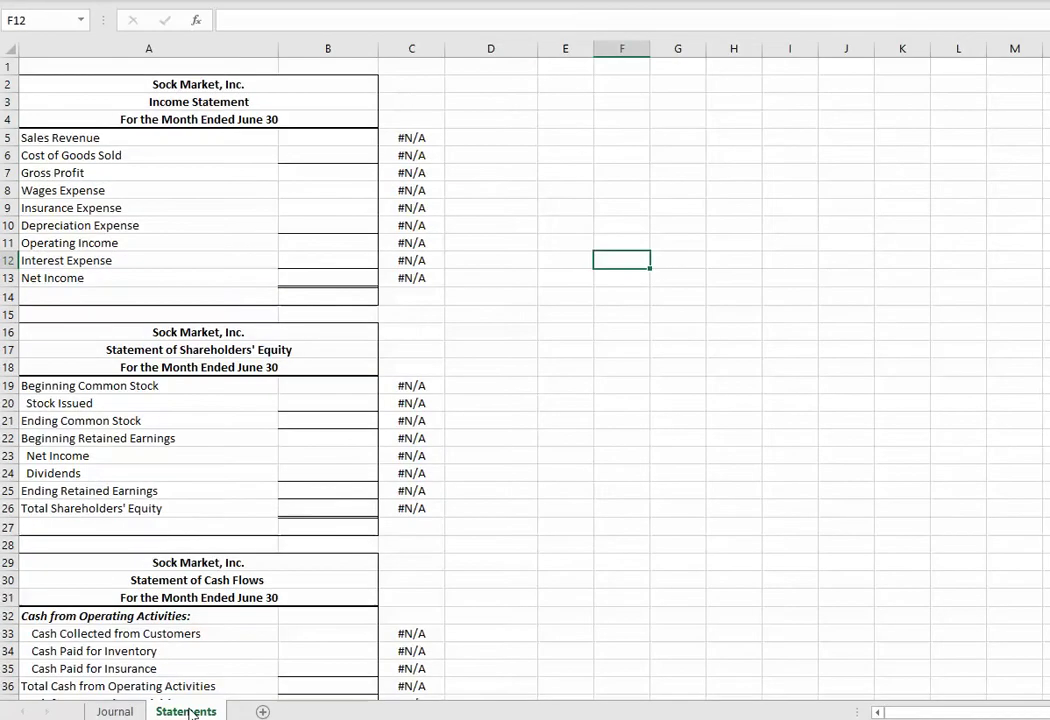
Link Sales Revenue and Cost of Goods Sold in B5:B6 to Journal G11 and G12
left_click(336, 140)
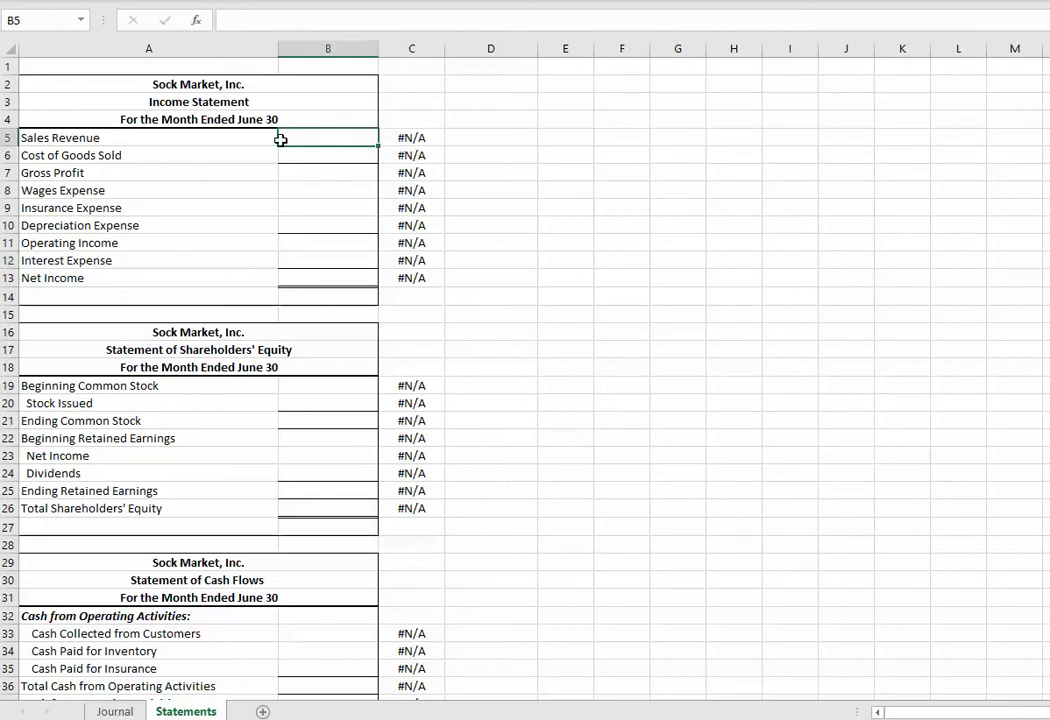
type("=")
left_click(112, 711)
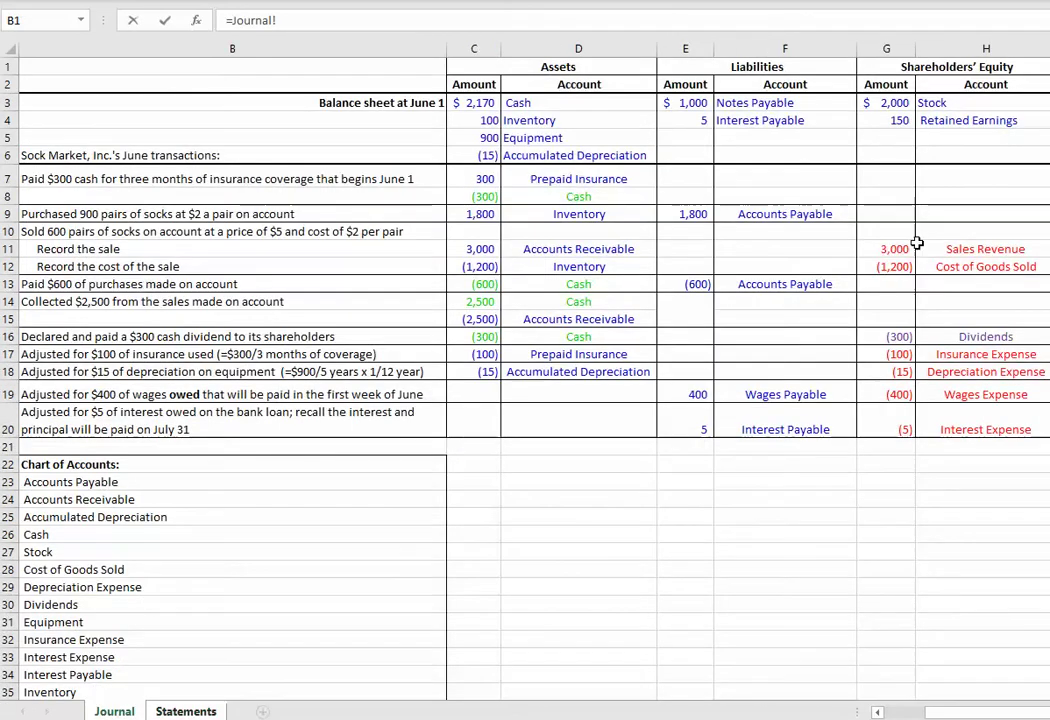
left_click(900, 250)
key("Return")
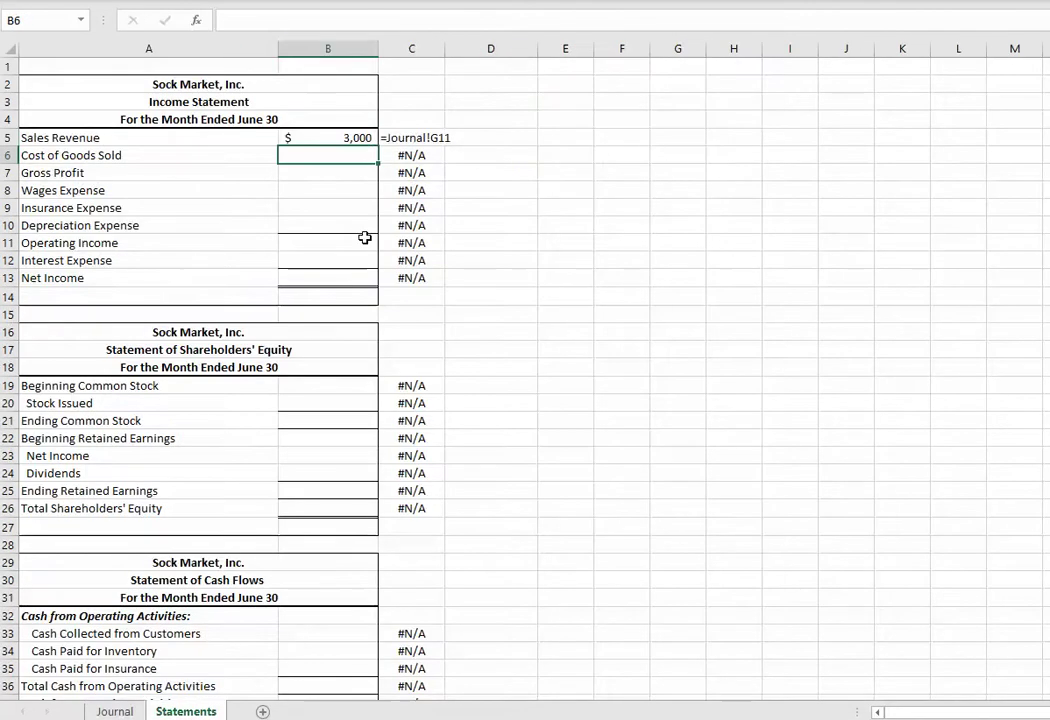
type("=")
left_click(112, 711)
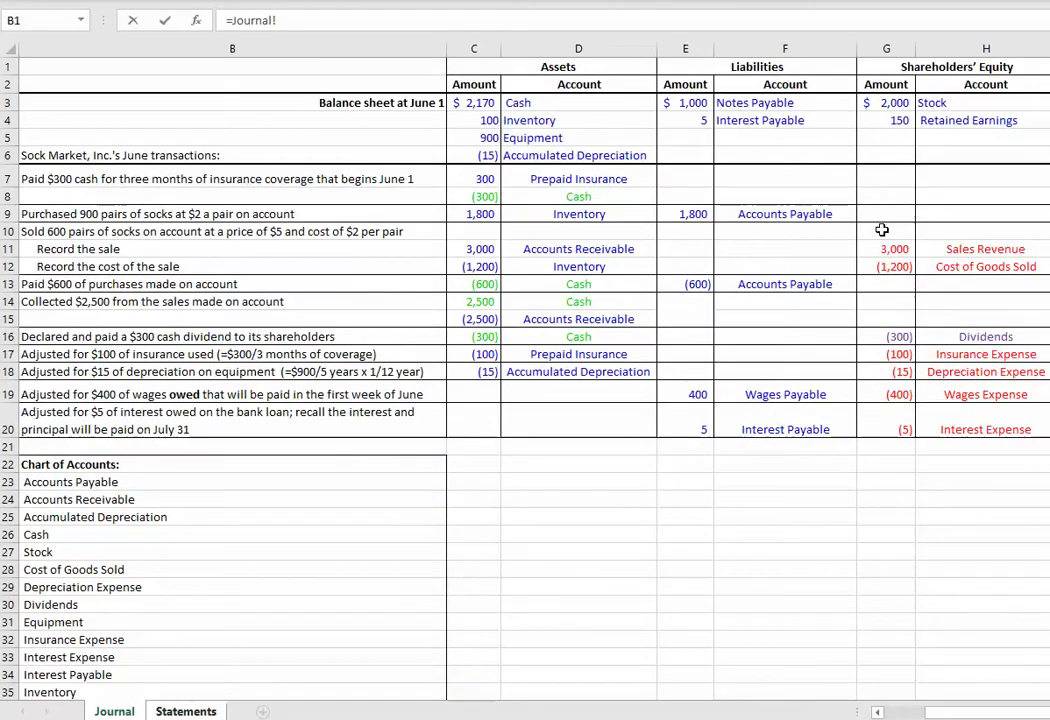
left_click(886, 266)
key("Return")
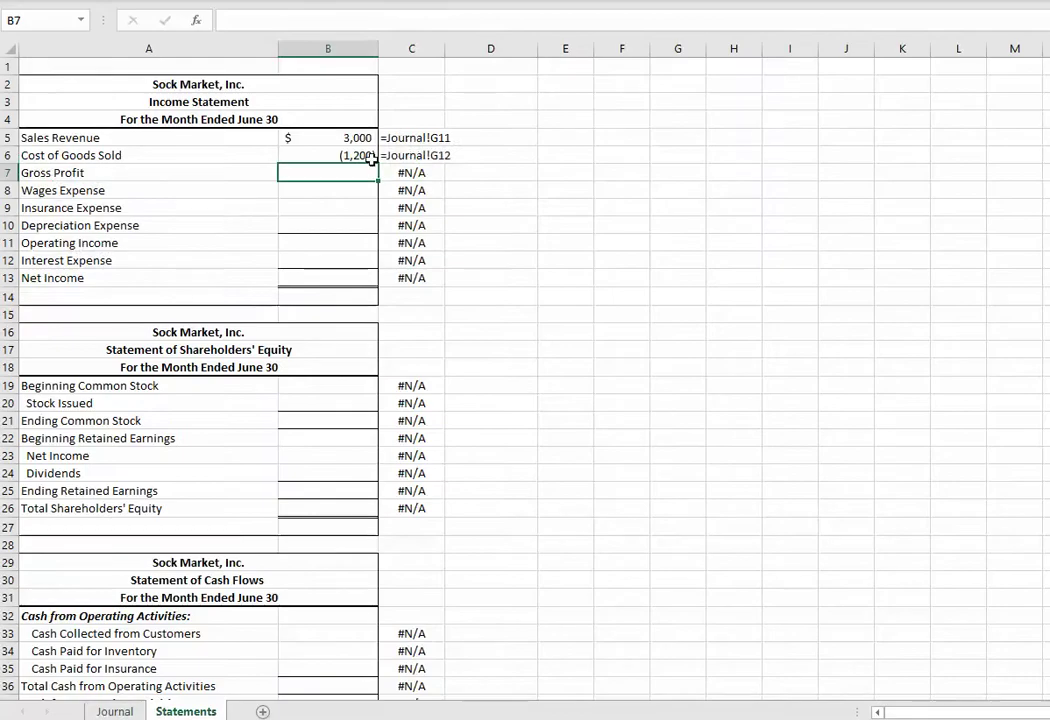
Compute Gross Profit in B7 as =SUM(B5:B6), giving 1,800
type("=su")
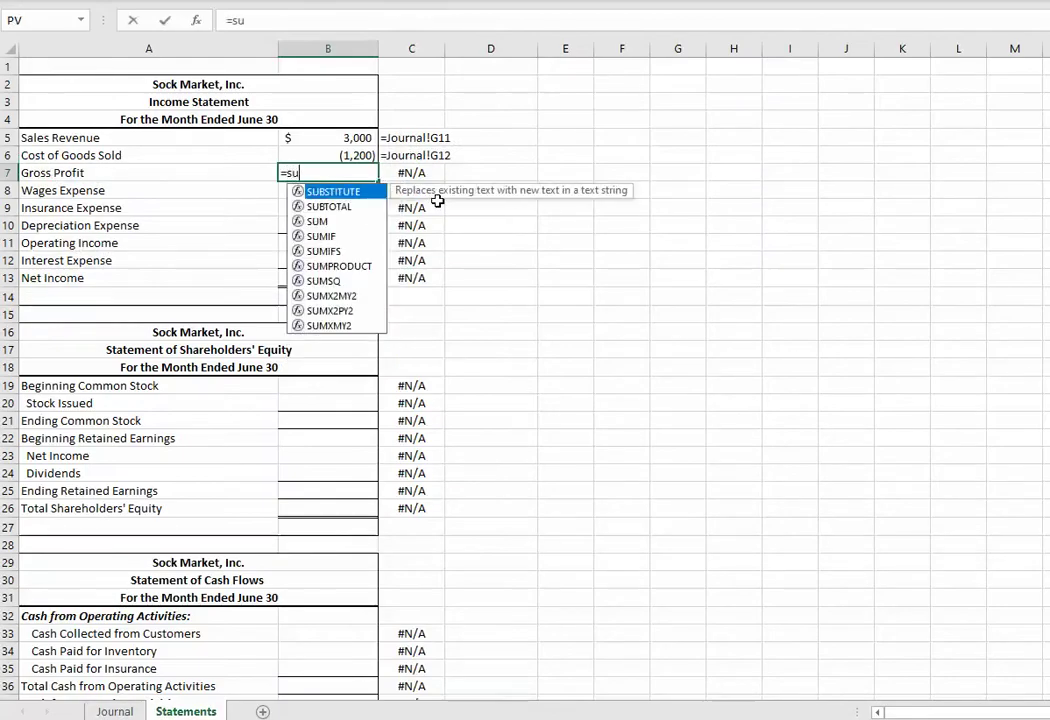
type("m(")
key("BackSpace")
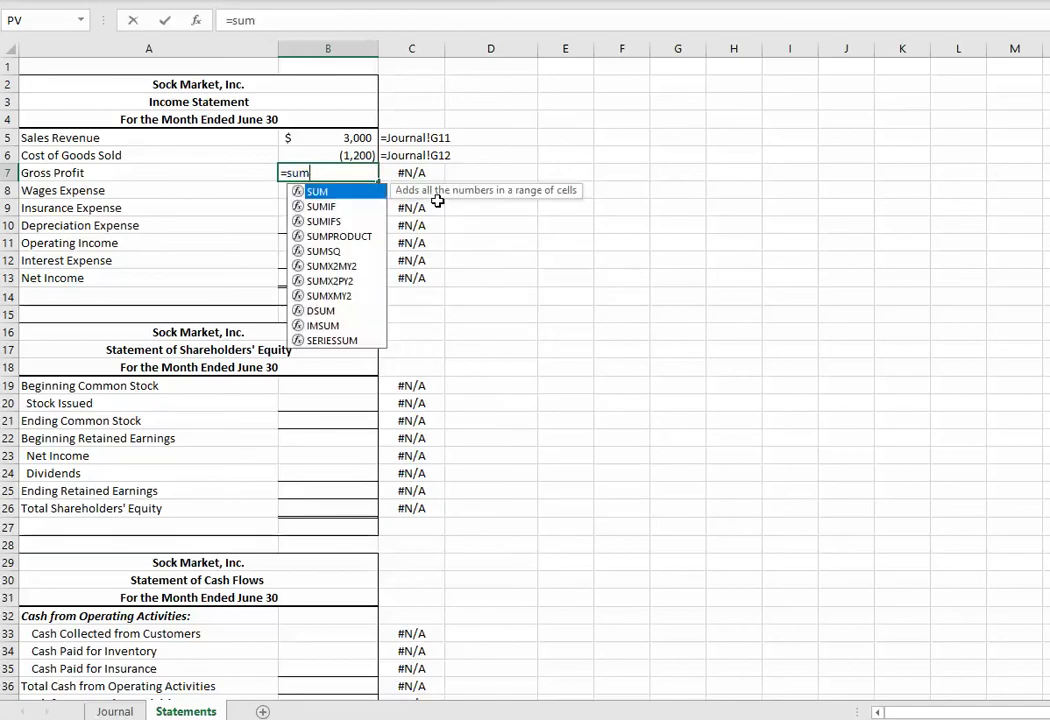
type("(")
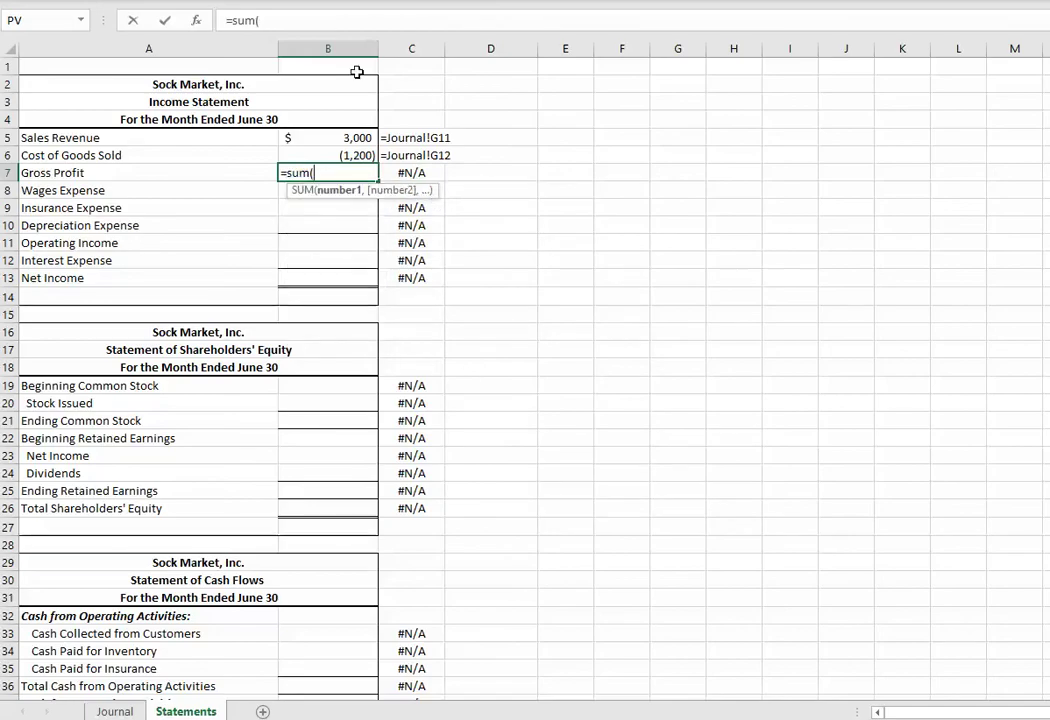
left_click_drag(352, 137, 355, 152)
key("Return")
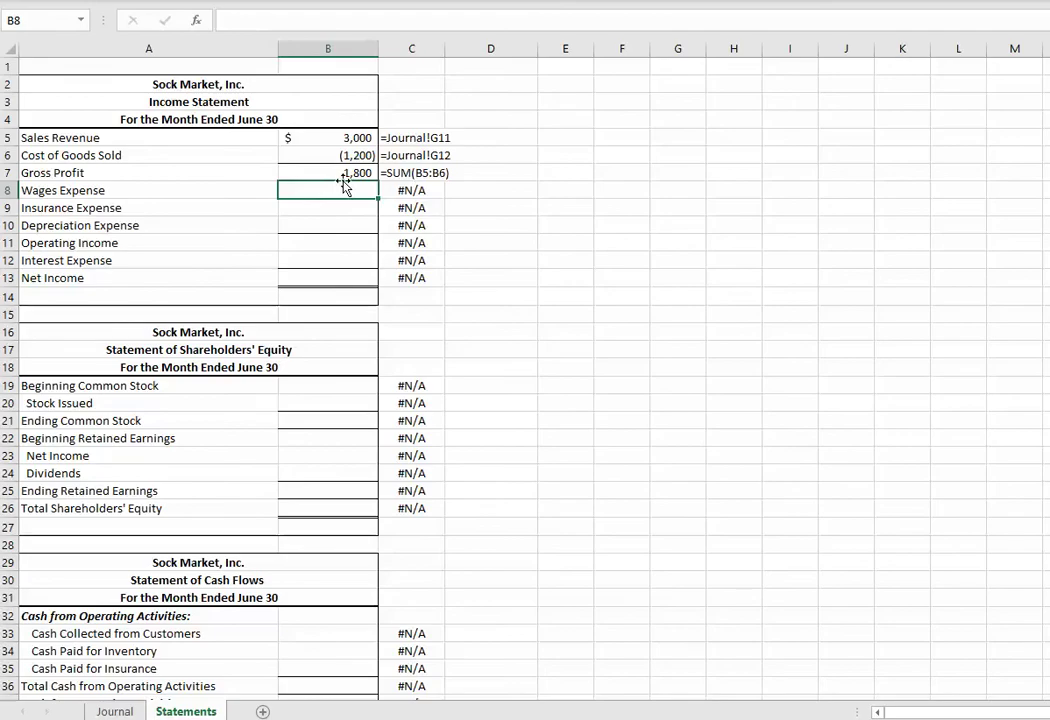
Link the wages, insurance and depreciation expenses in B8:B10 to Journal G19, G17 and G18
type("=")
left_click(114, 711)
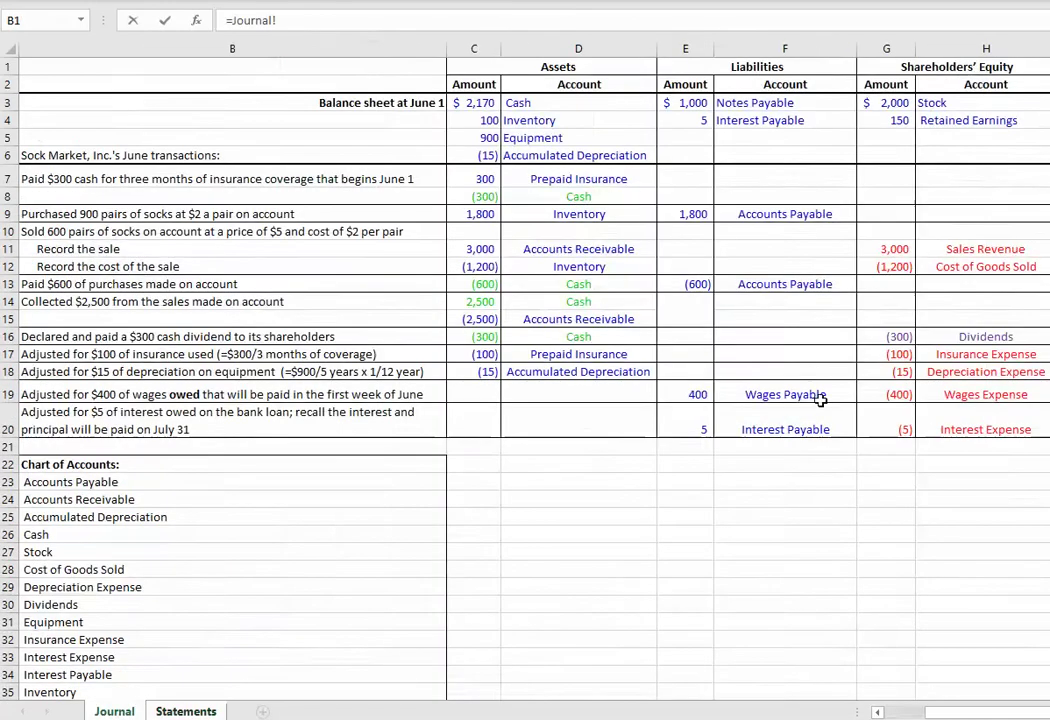
left_click(897, 394)
key("Return")
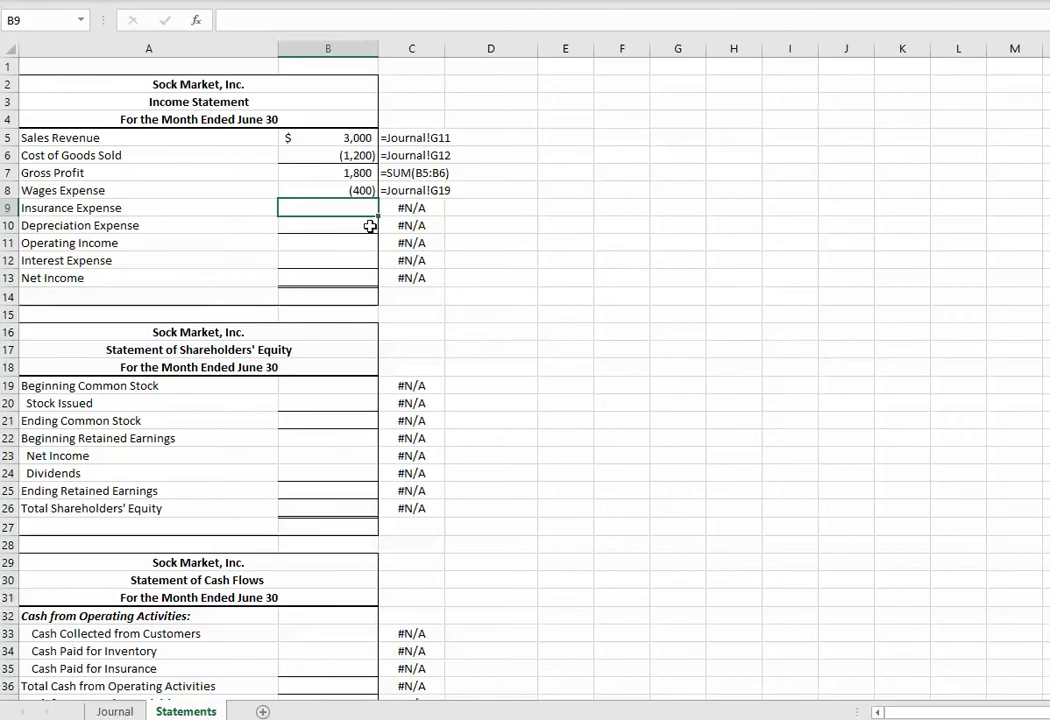
type("=")
left_click(114, 711)
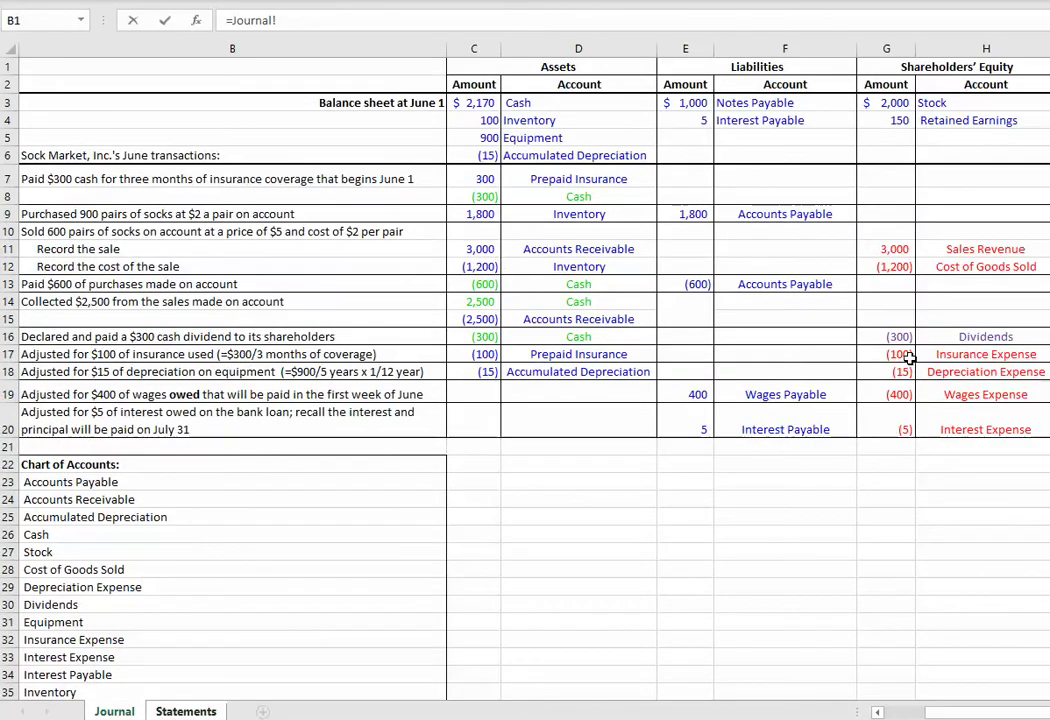
left_click(905, 356)
key("Return")
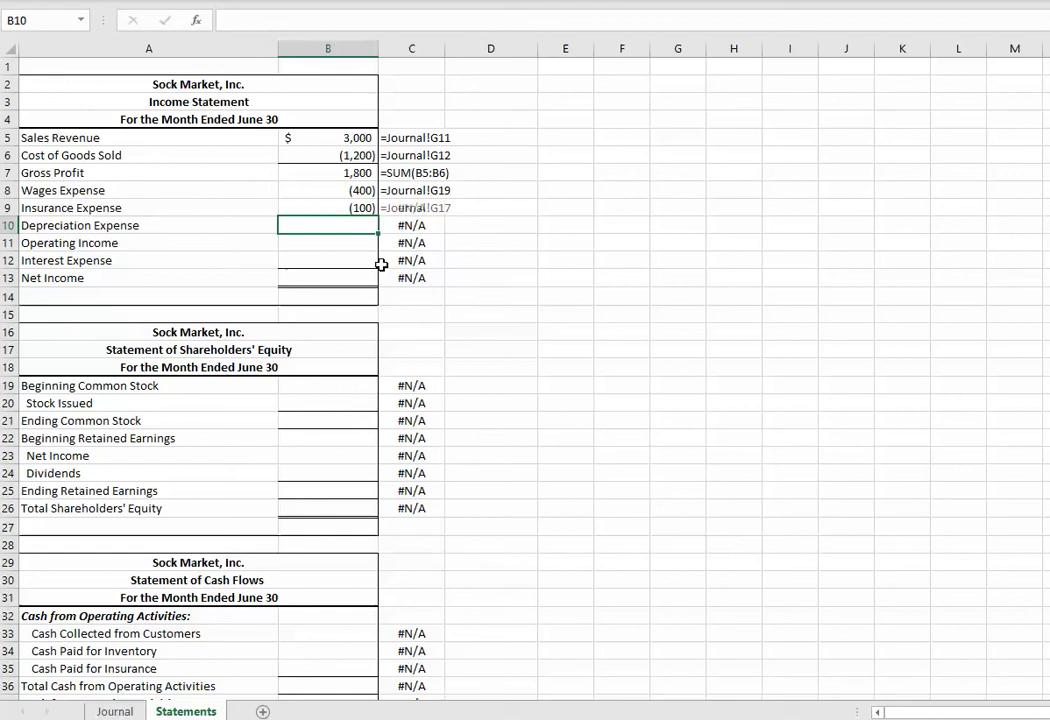
left_click(333, 207)
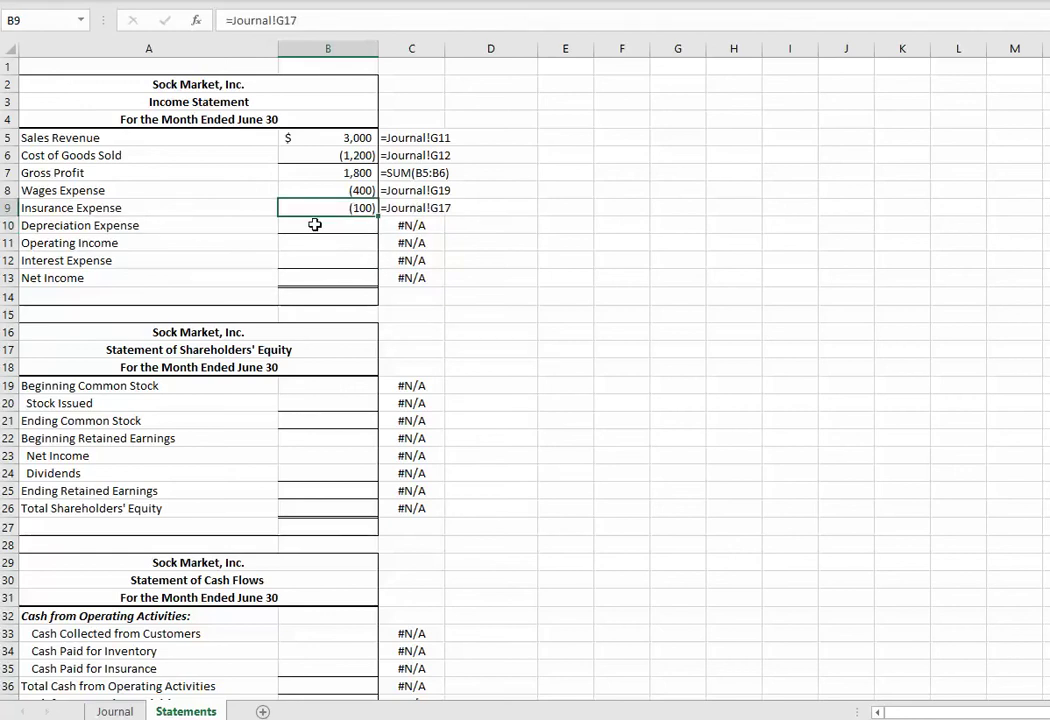
left_click(316, 224)
type("=")
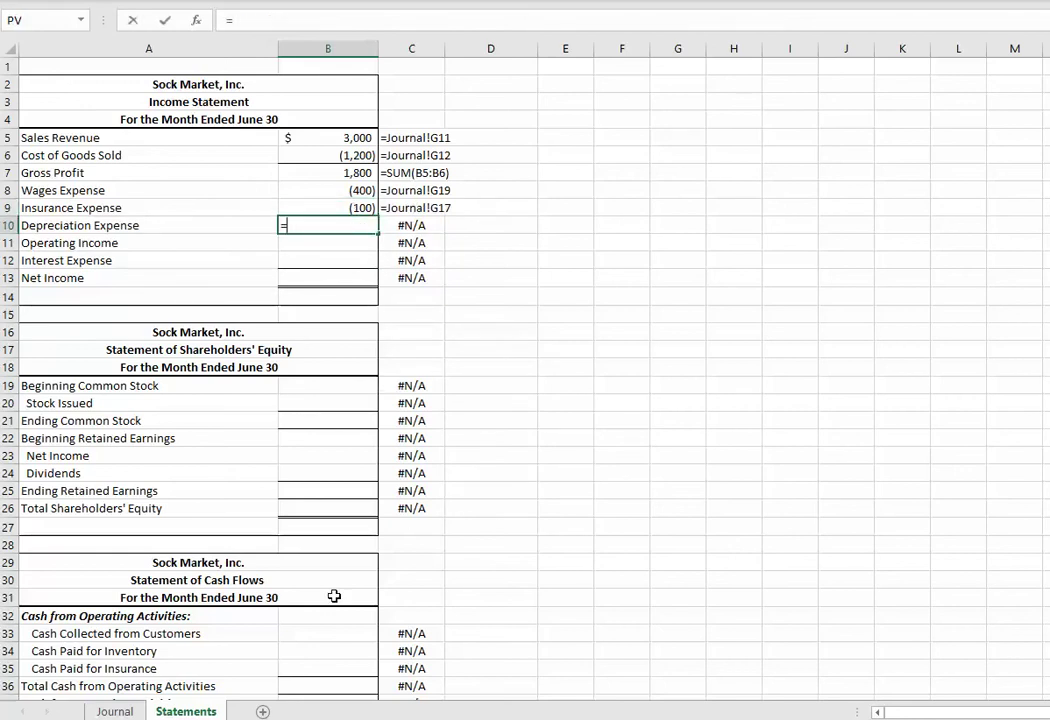
left_click(130, 711)
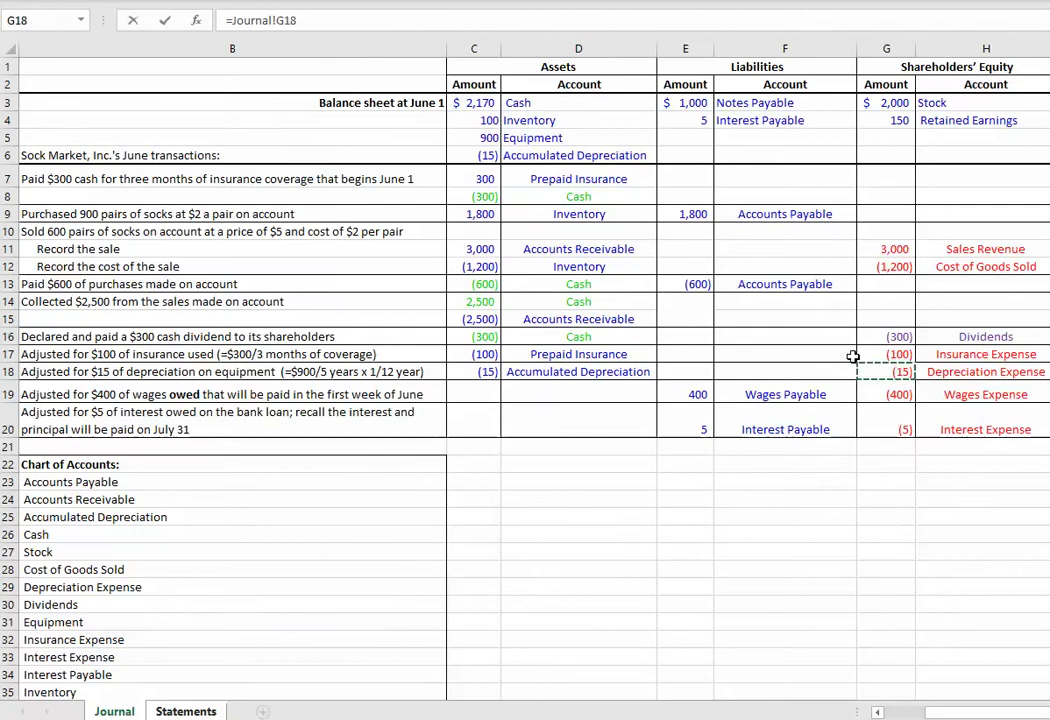
key("Return")
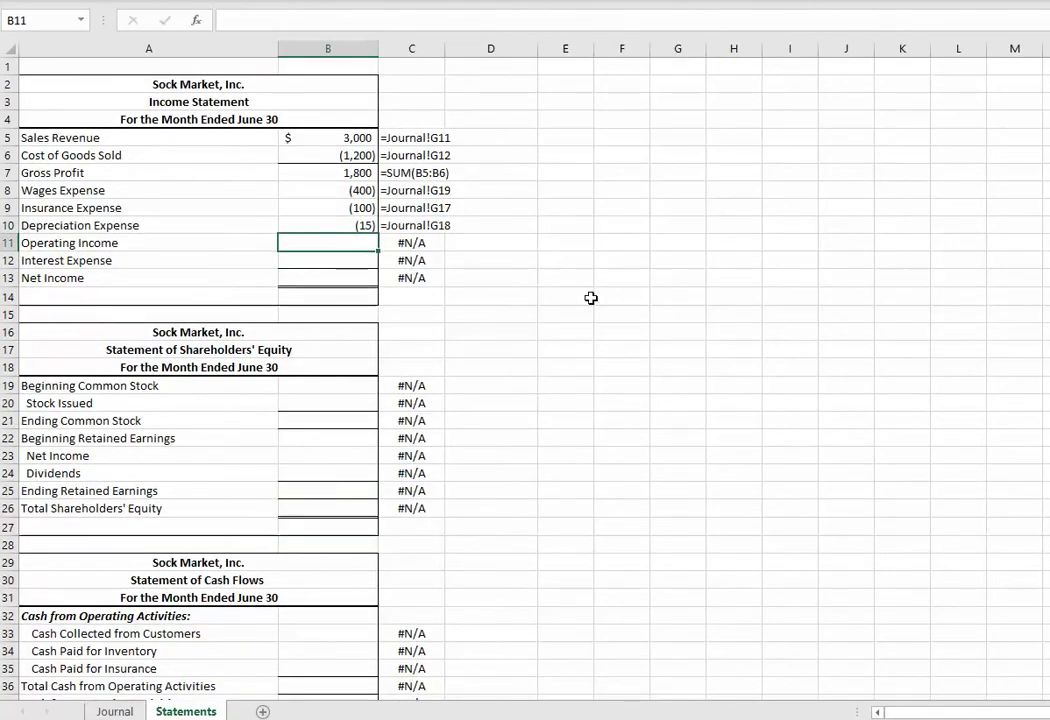
Total Operating Income in B11 at 1,285 and link Interest Expense in B12 to Journal G20
type("=sum(")
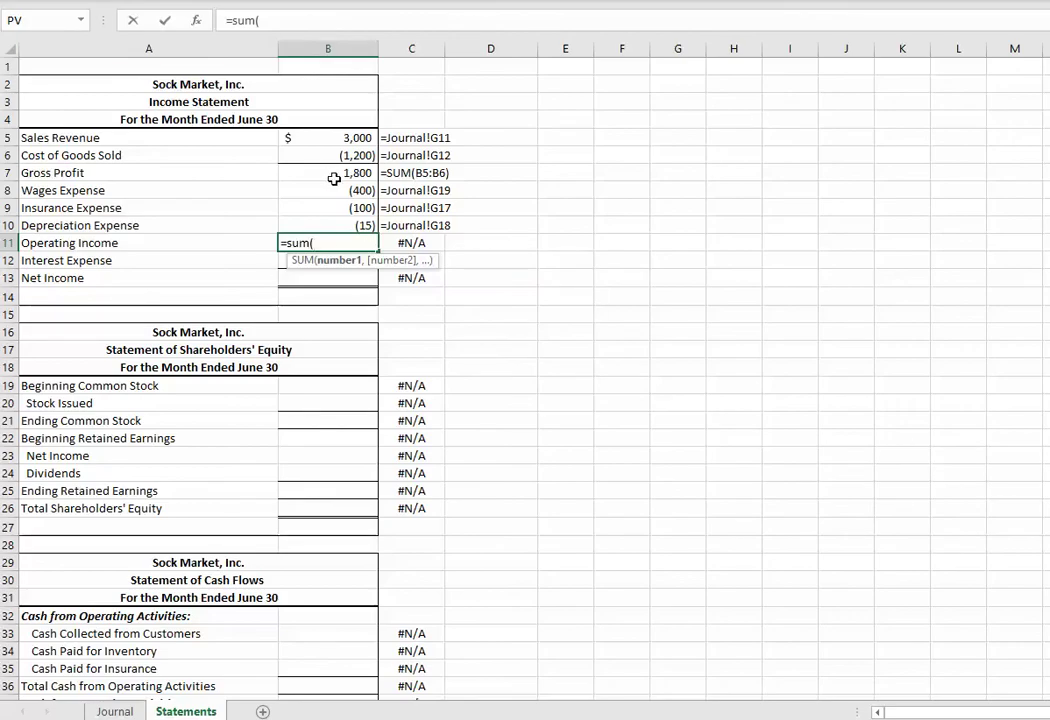
left_click_drag(341, 175, 343, 221)
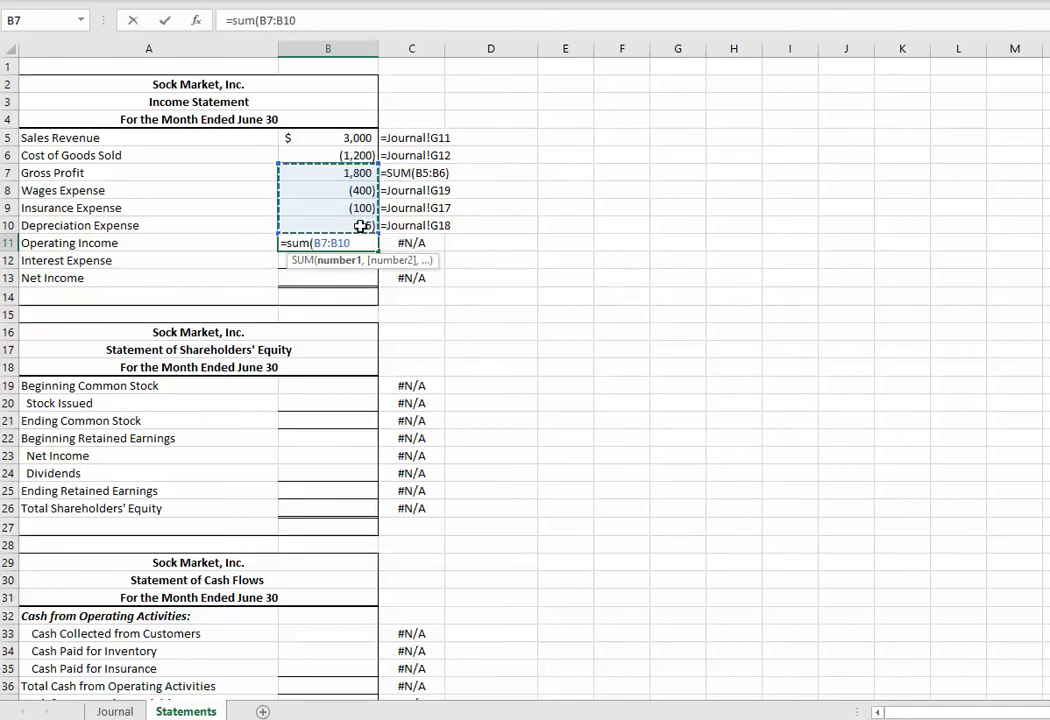
key("Return")
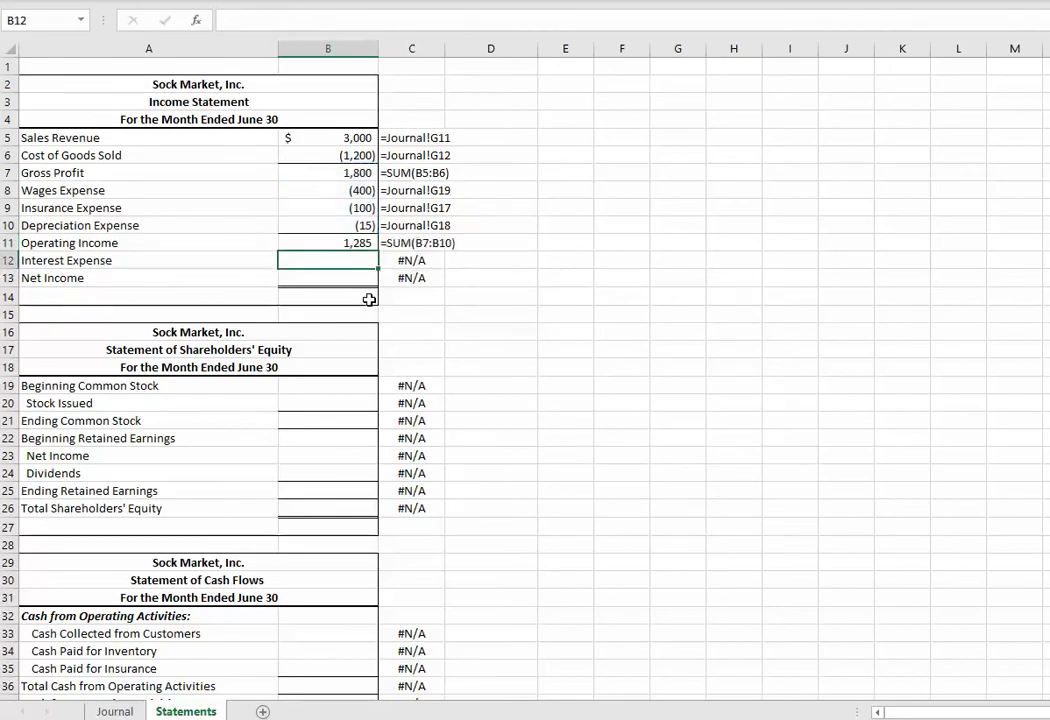
type("=")
left_click(114, 711)
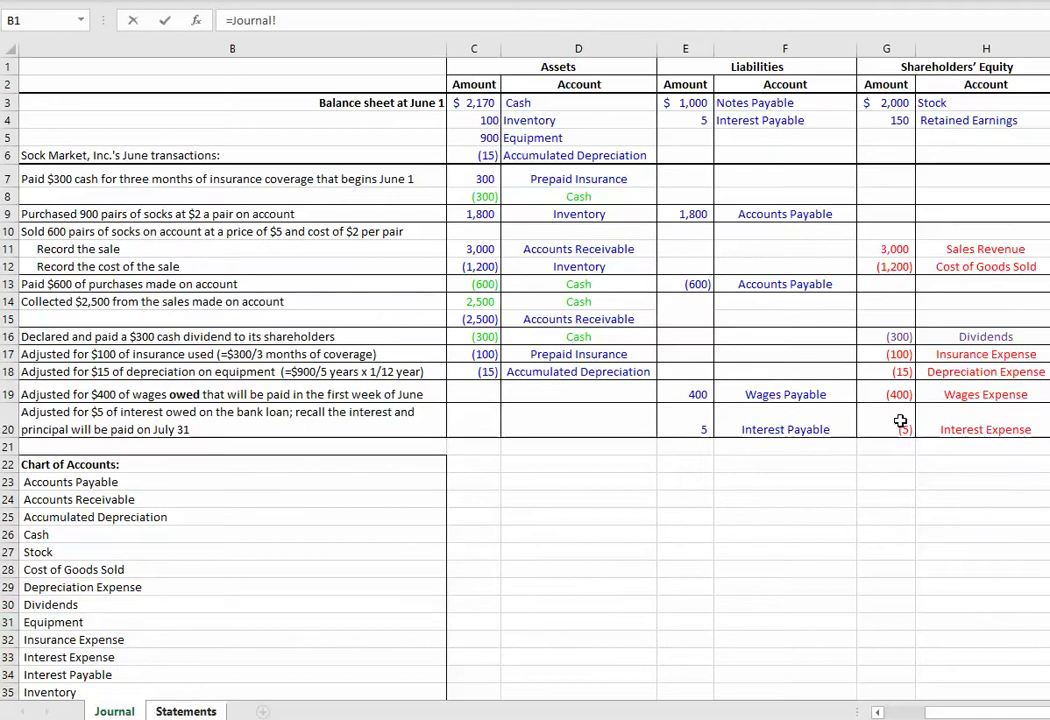
left_click(901, 424)
key("Return")
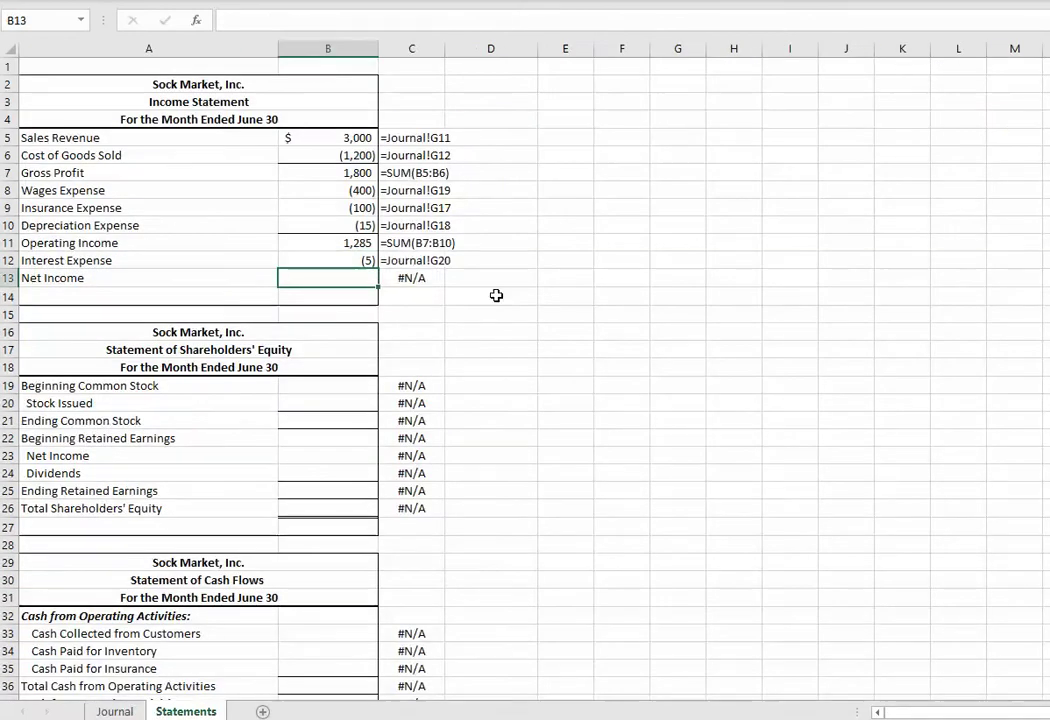
Compute Net Income as =SUM(B11:B12), giving 1,280
type("=s")
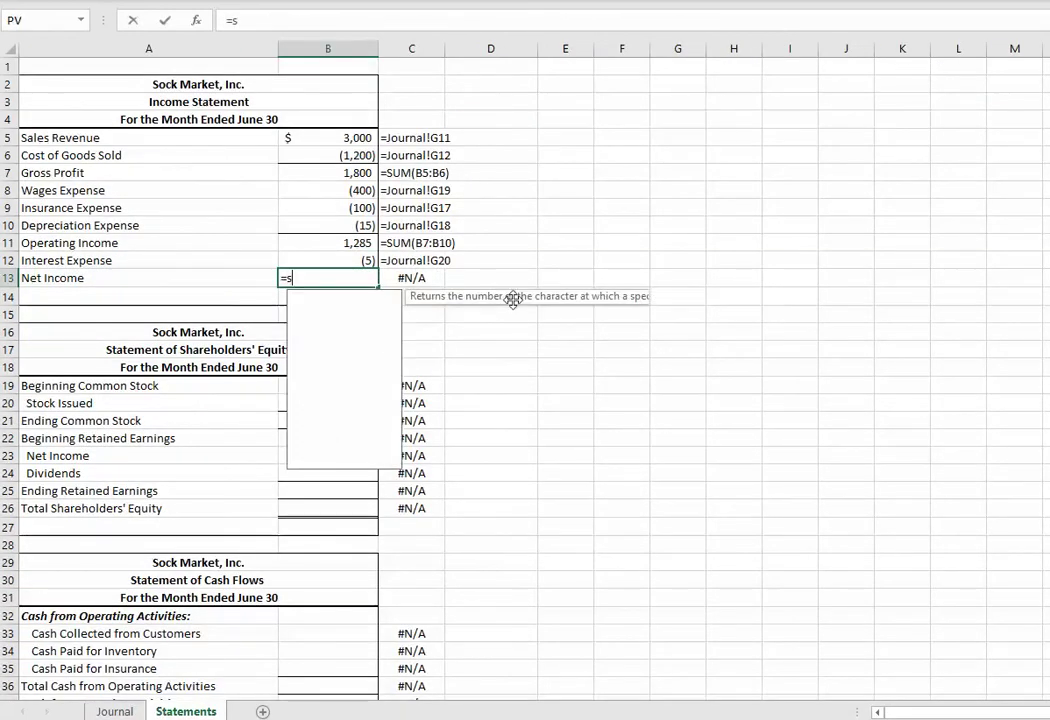
type("um(")
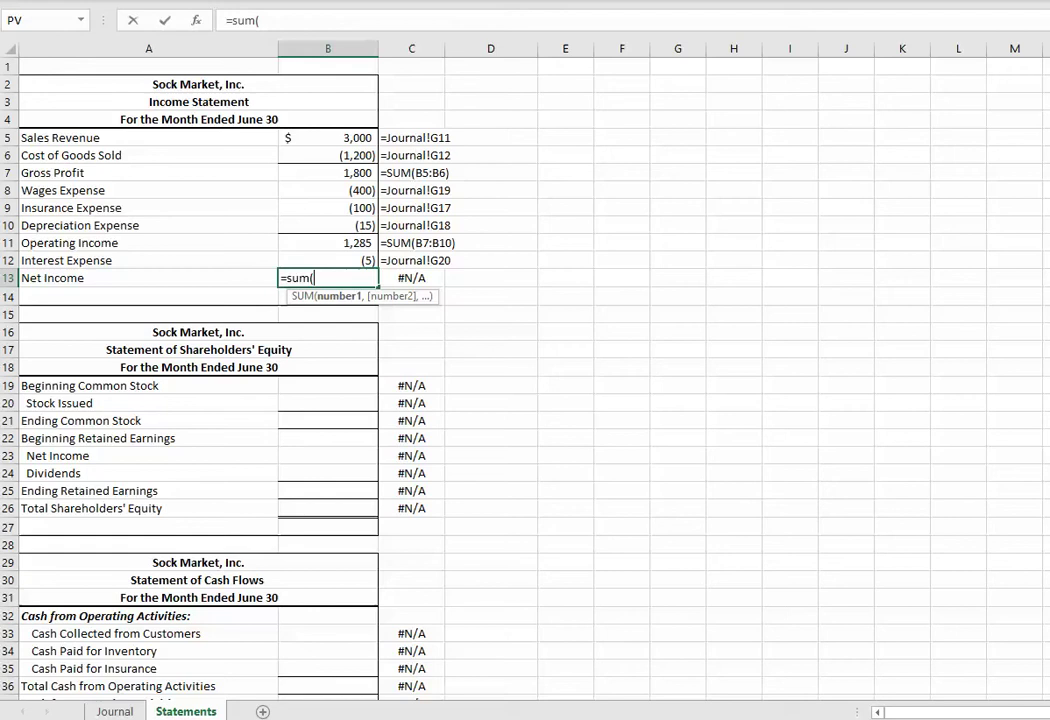
left_click_drag(321, 243, 325, 258)
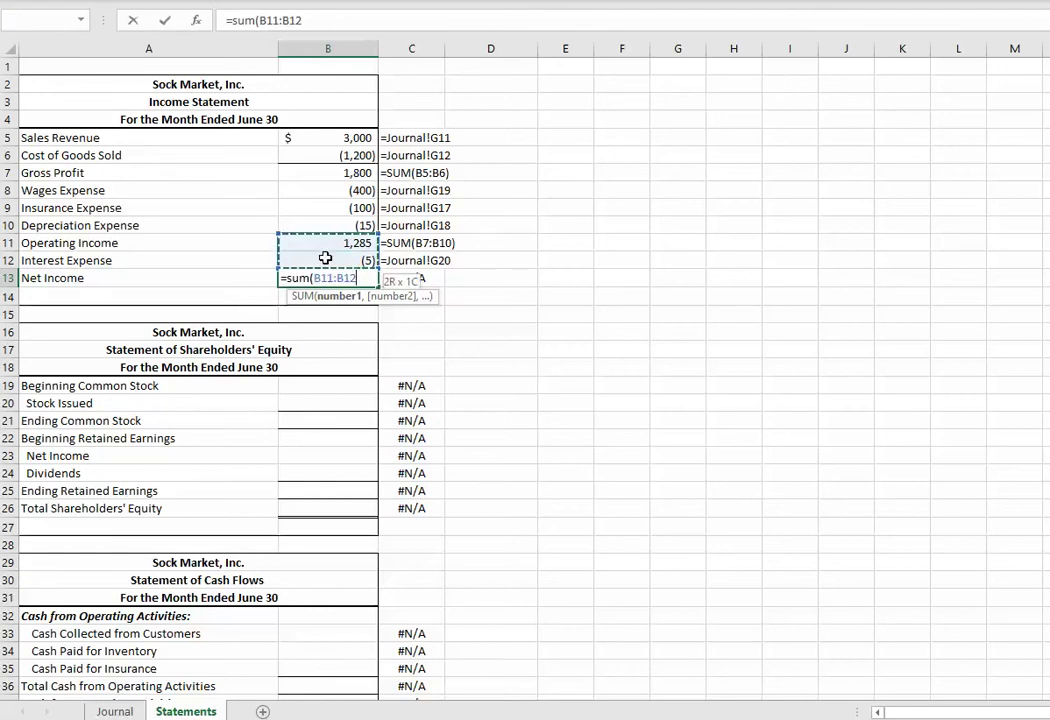
key("Return")
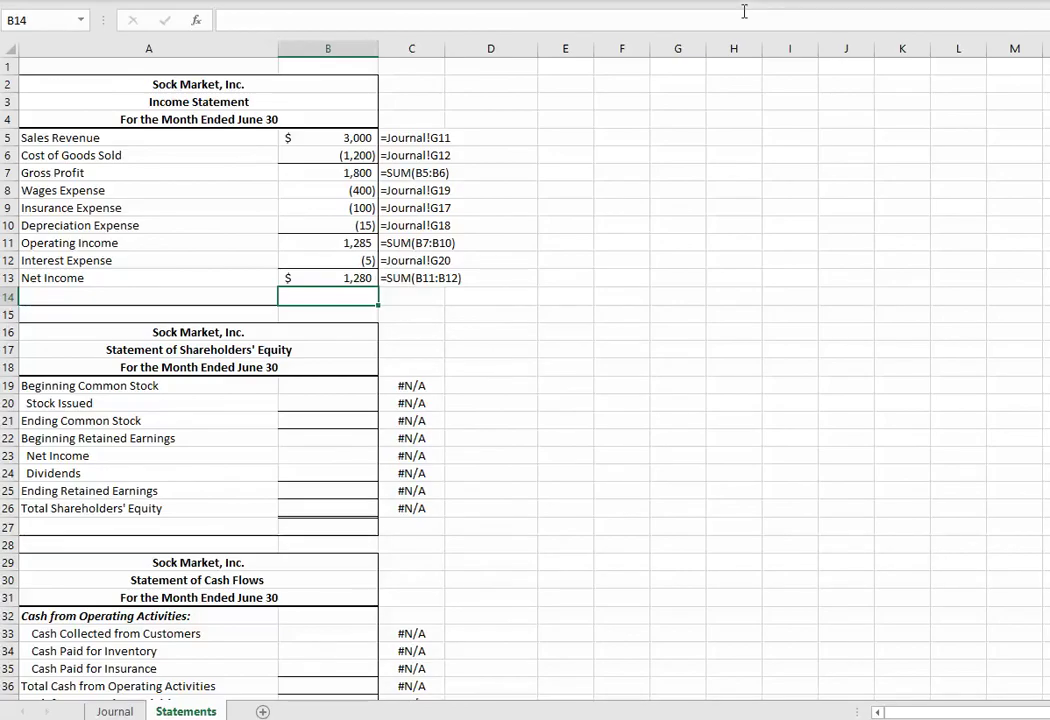
Cancel a stray B19 formula and delete 'Common' so A19 reads 'Beginning Stock'
left_click(325, 388)
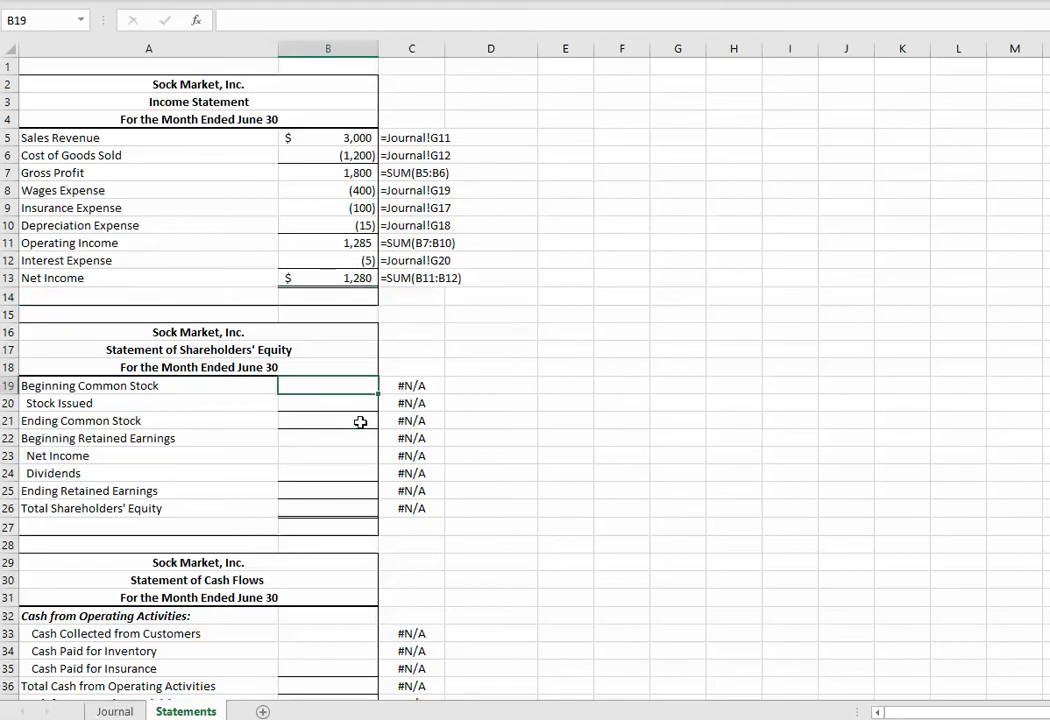
type("=")
left_click(101, 388)
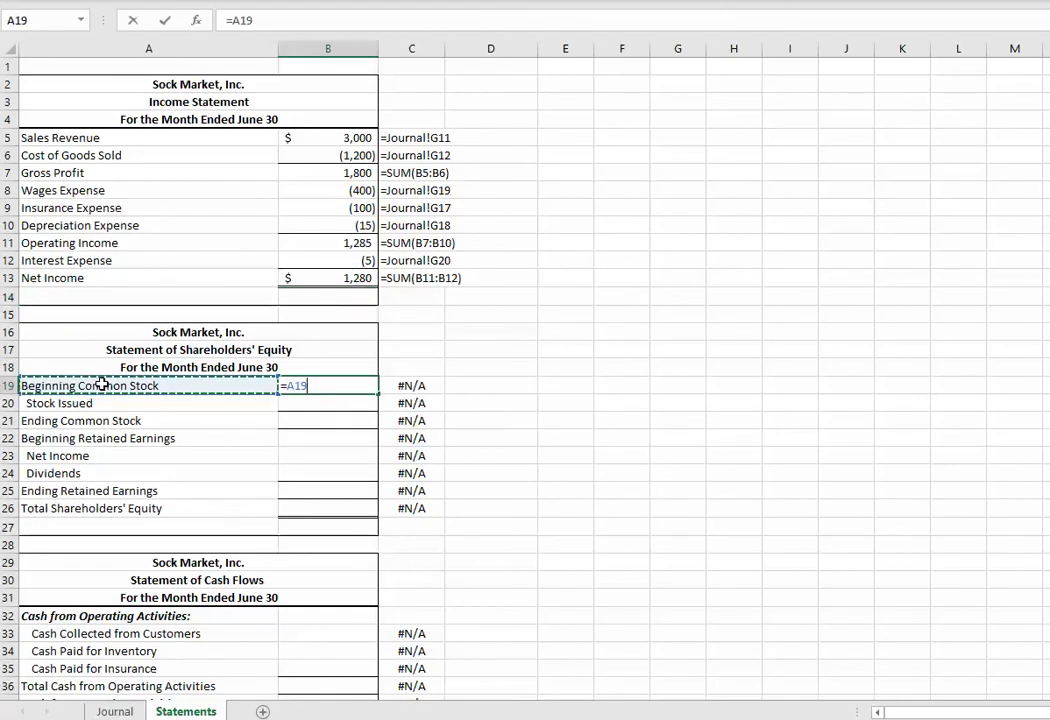
key("Escape")
left_click(82, 385)
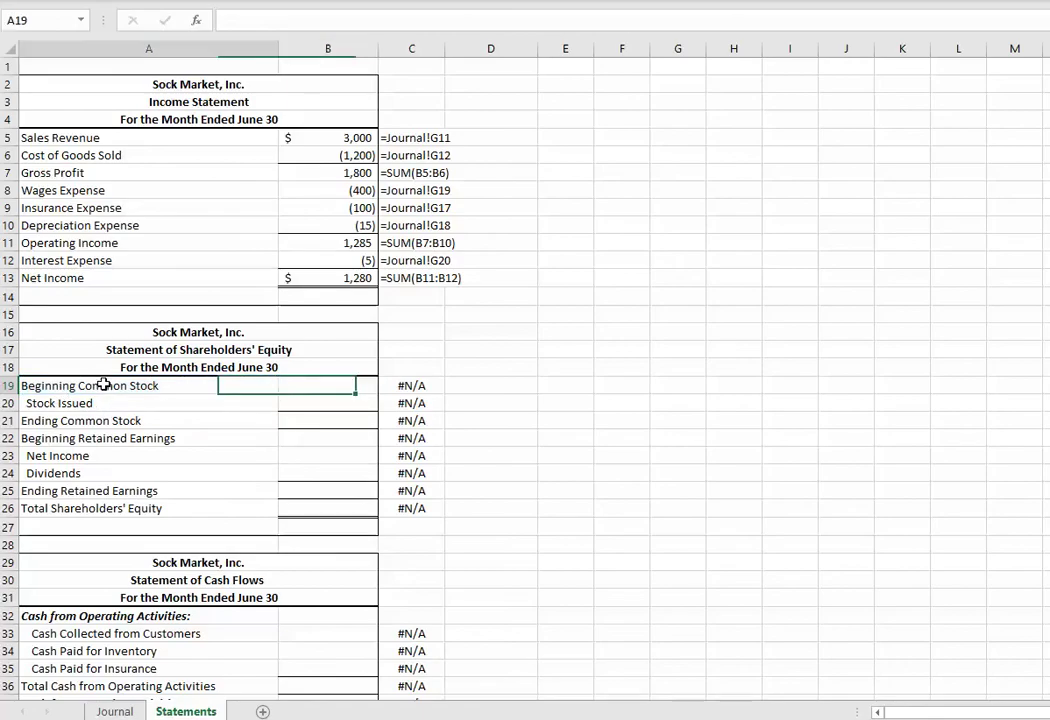
double_click(105, 386)
double_click(105, 386)
key("Delete")
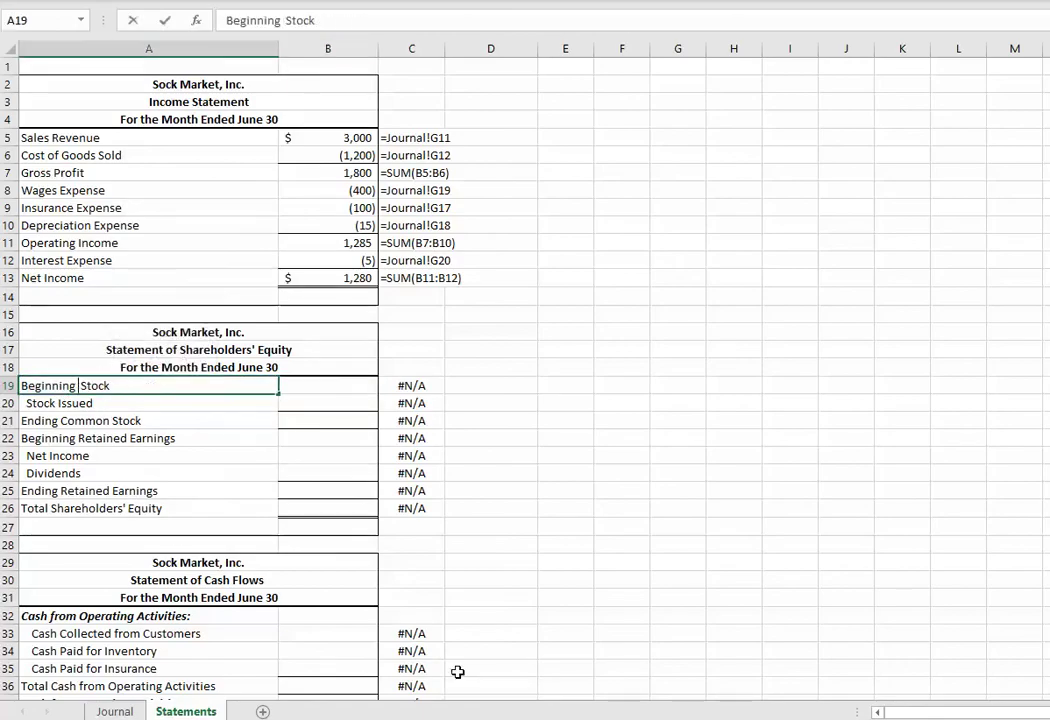
Delete 'Common' and the extra space so A21 reads 'Ending Stock'
left_click(87, 420)
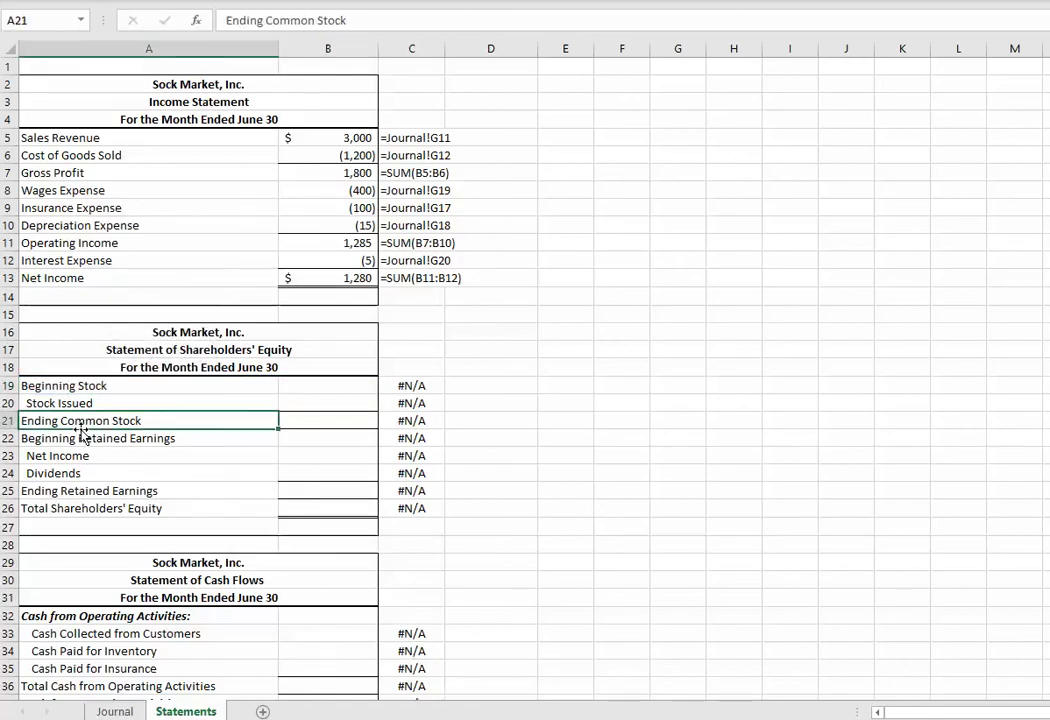
key("Down")
key("Down")
key("Down")
key("Down")
key("Down")
left_click(80, 423)
double_click(80, 423)
key("Delete")
key("BackSpace")
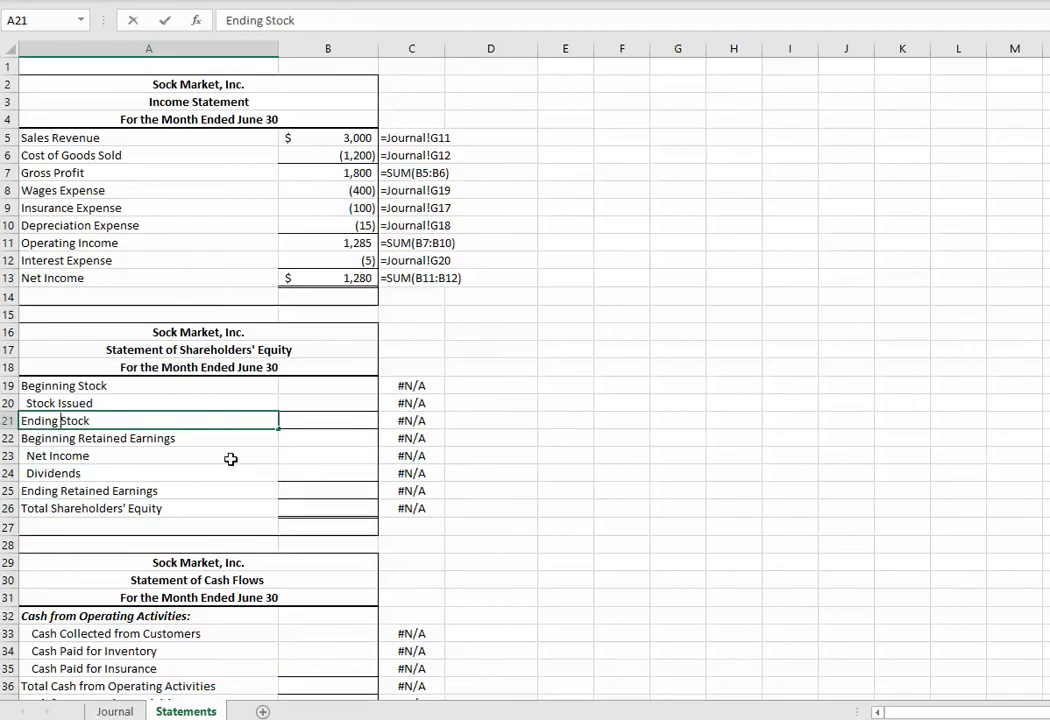
left_click(289, 387)
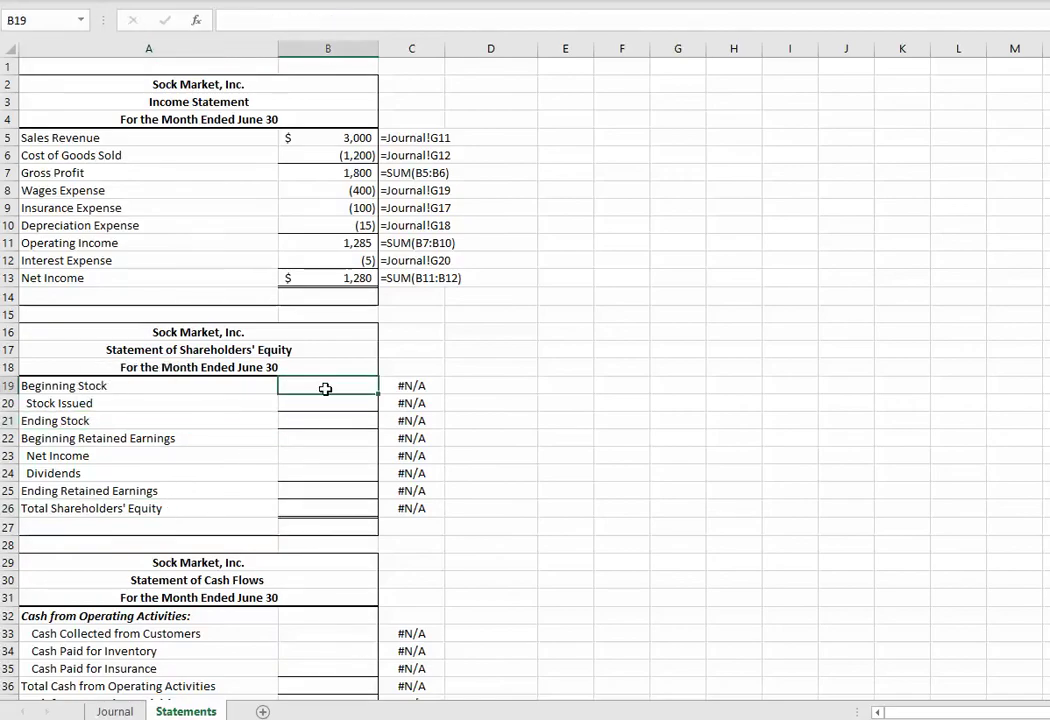
Enter Beginning Stock =Journal!G3 (2,000), Stock Issued =0, and Ending Stock =SUM(B19:B20)
type("=")
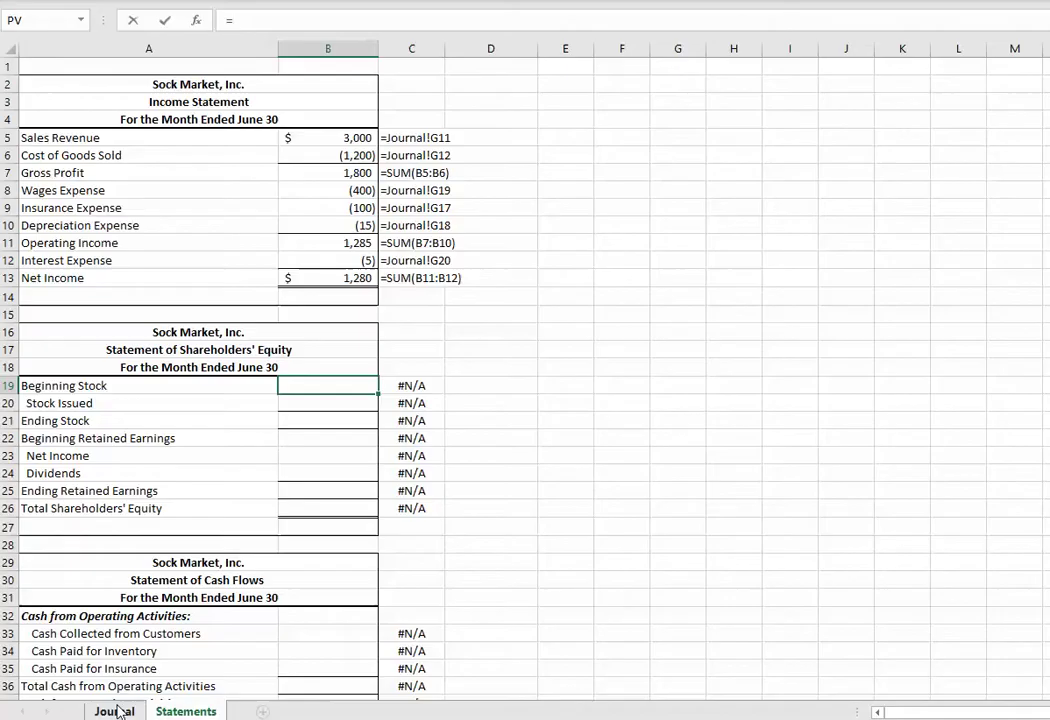
left_click(114, 711)
left_click(887, 102)
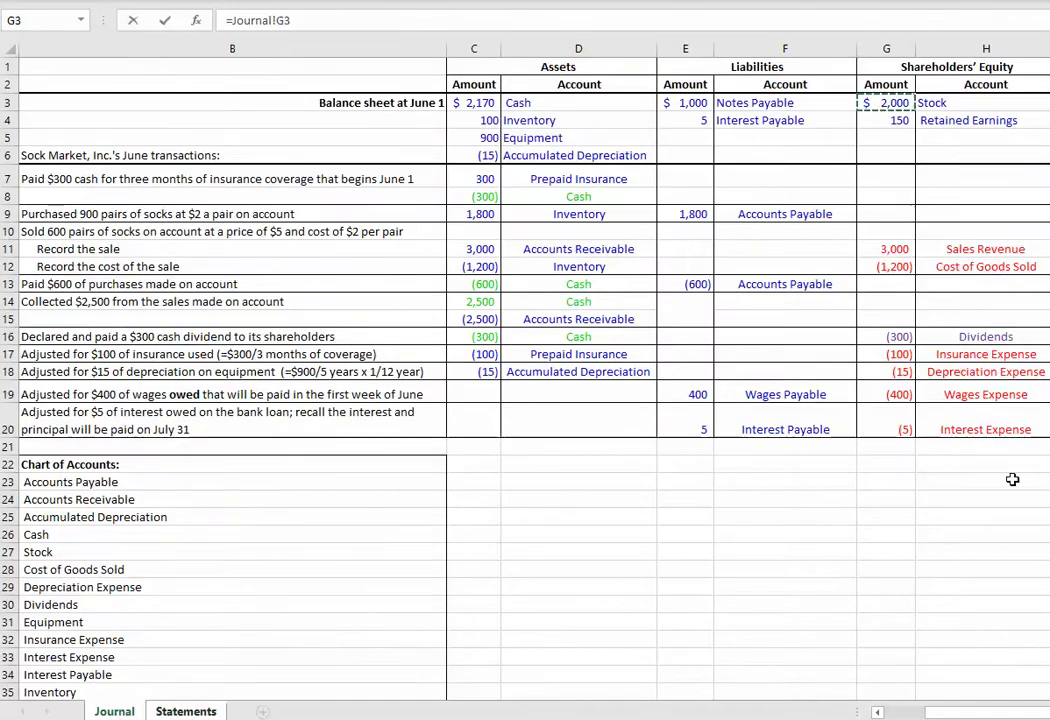
key("Return")
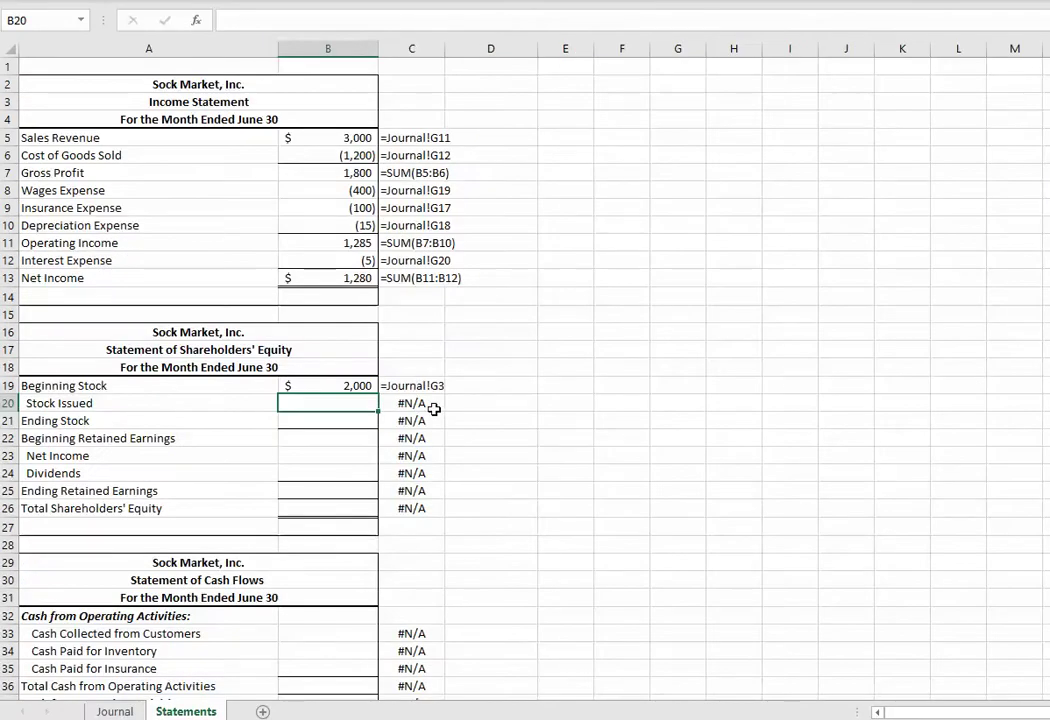
type("=0")
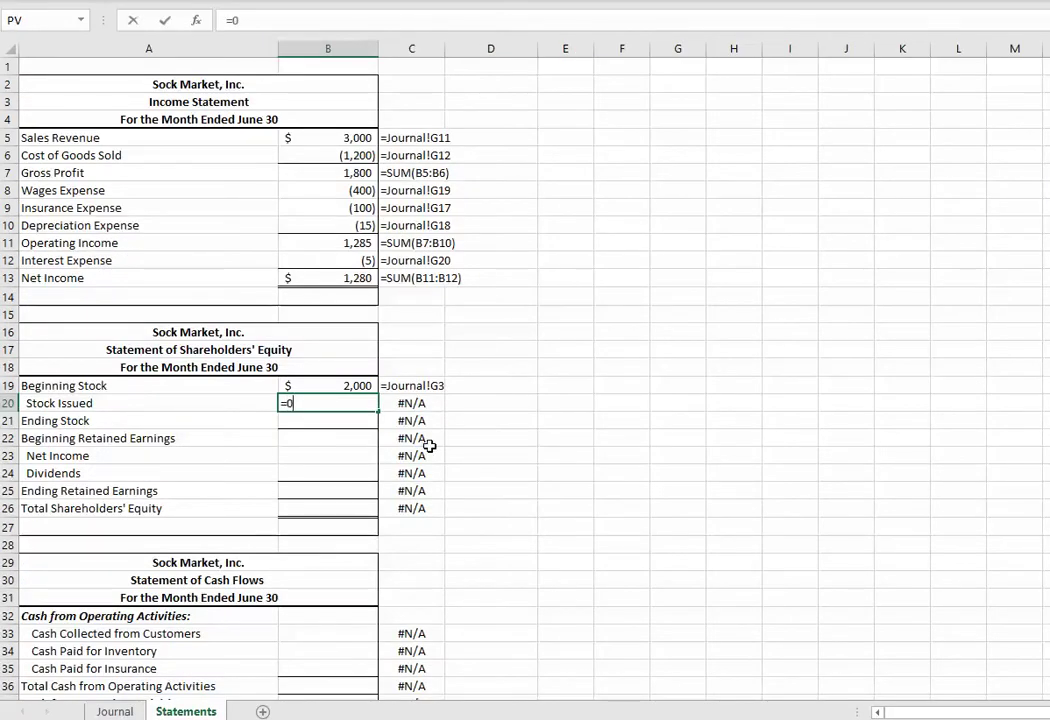
left_click(364, 420)
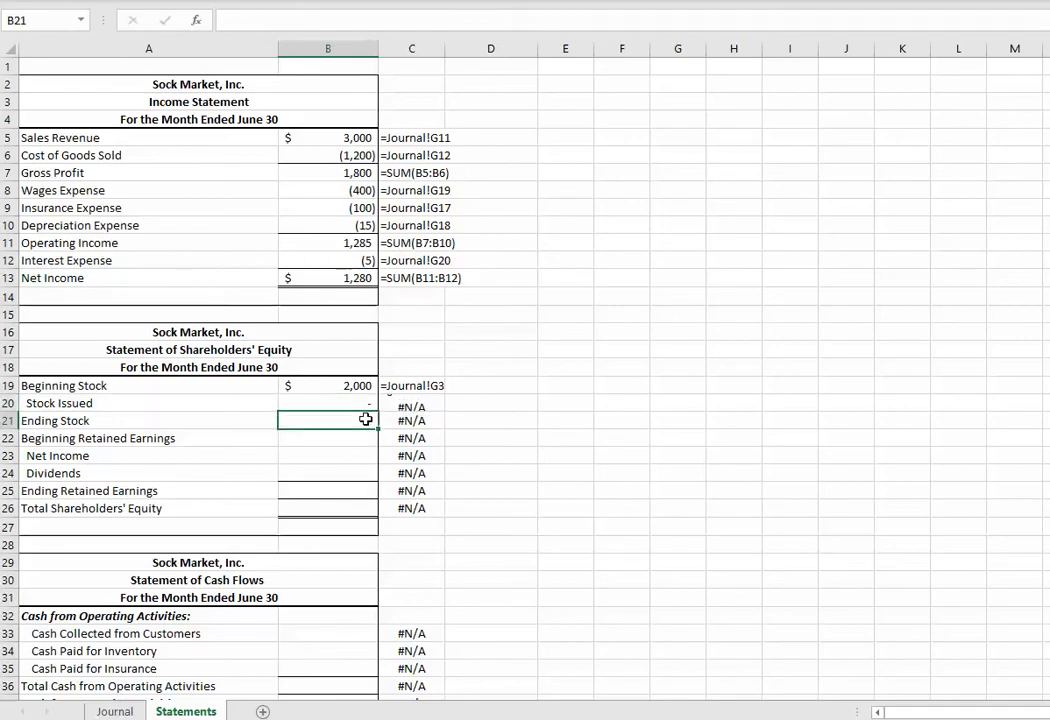
type("=sum(")
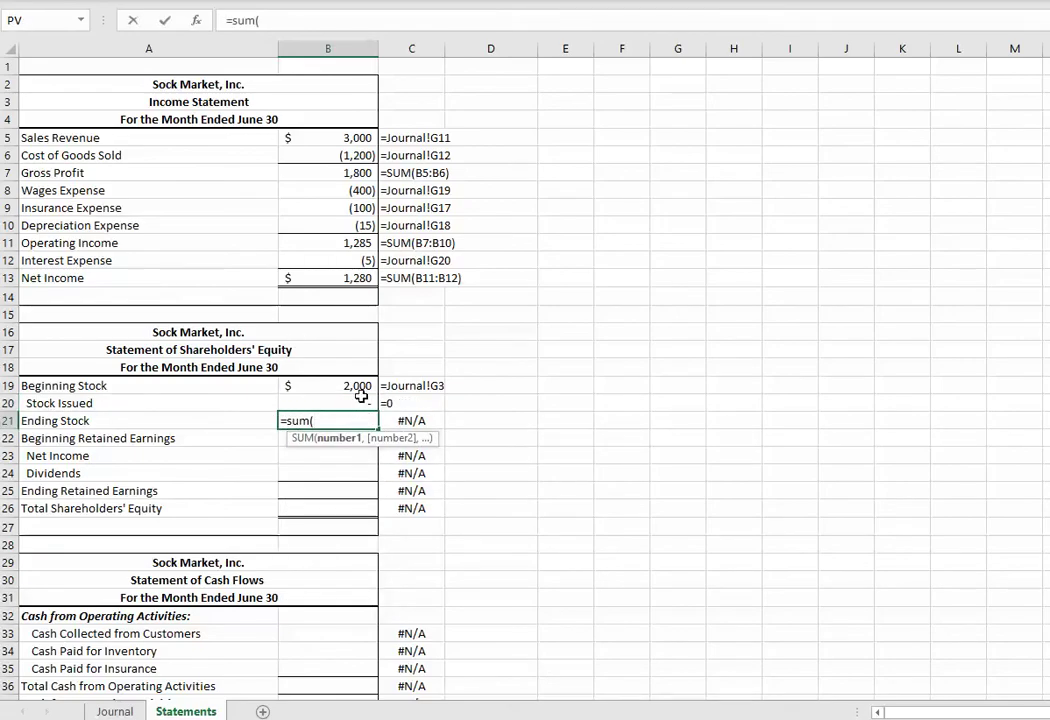
left_click_drag(358, 387, 350, 403)
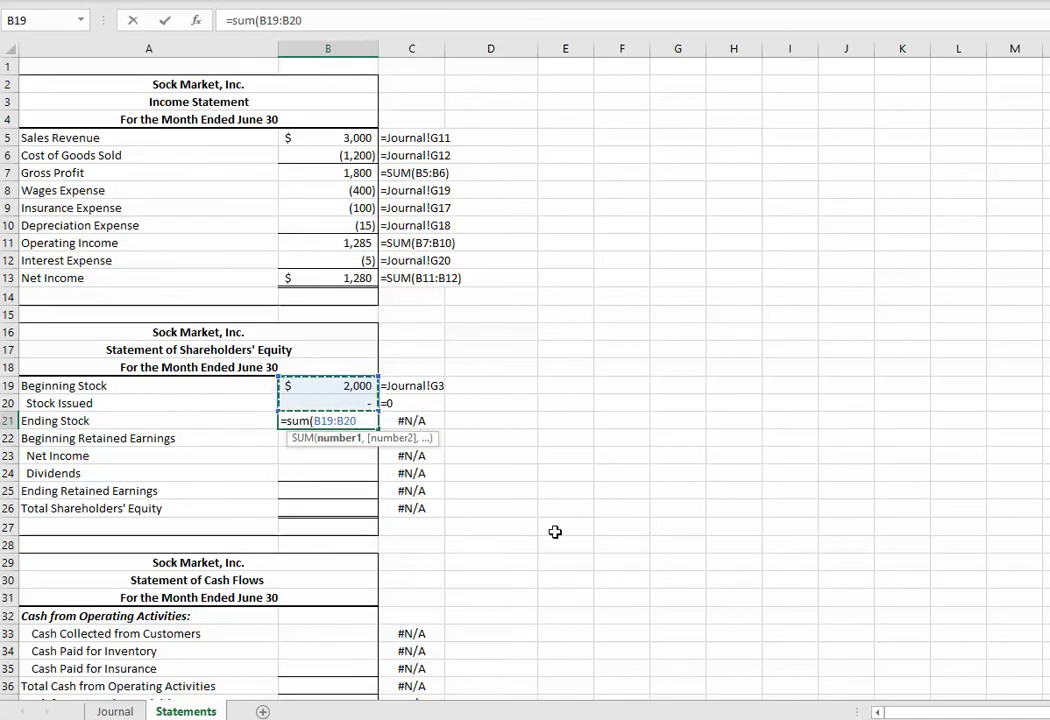
key("Return")
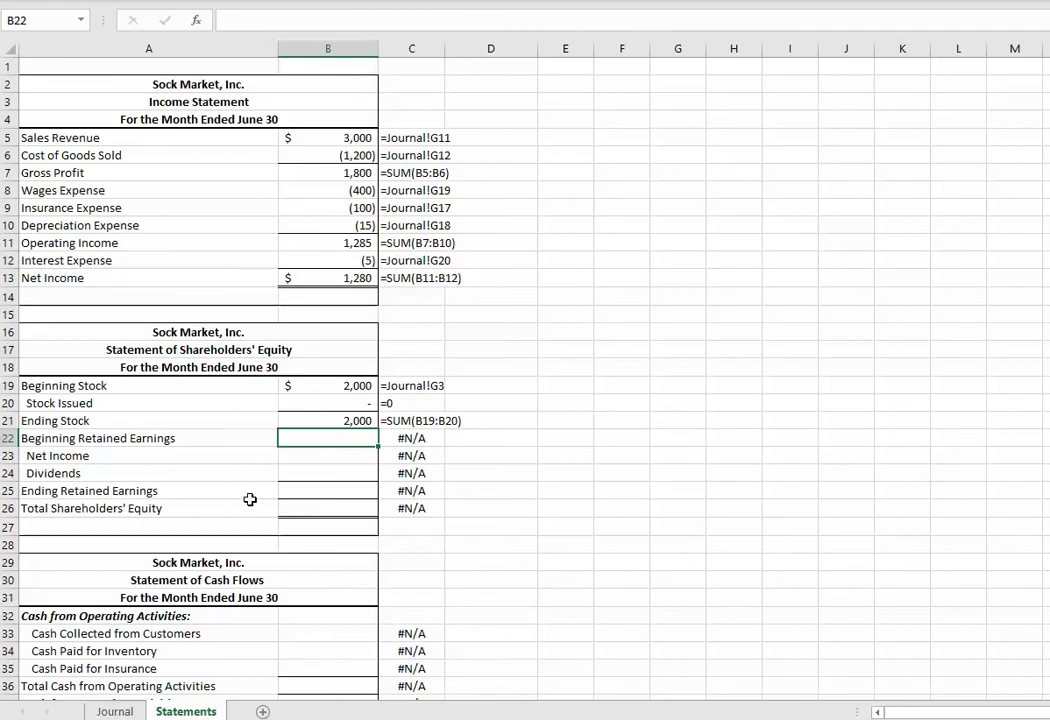
Link Beginning Retained Earnings to Journal G4 (150) and Net Income to the income statement (1,280)
type("=")
left_click(120, 711)
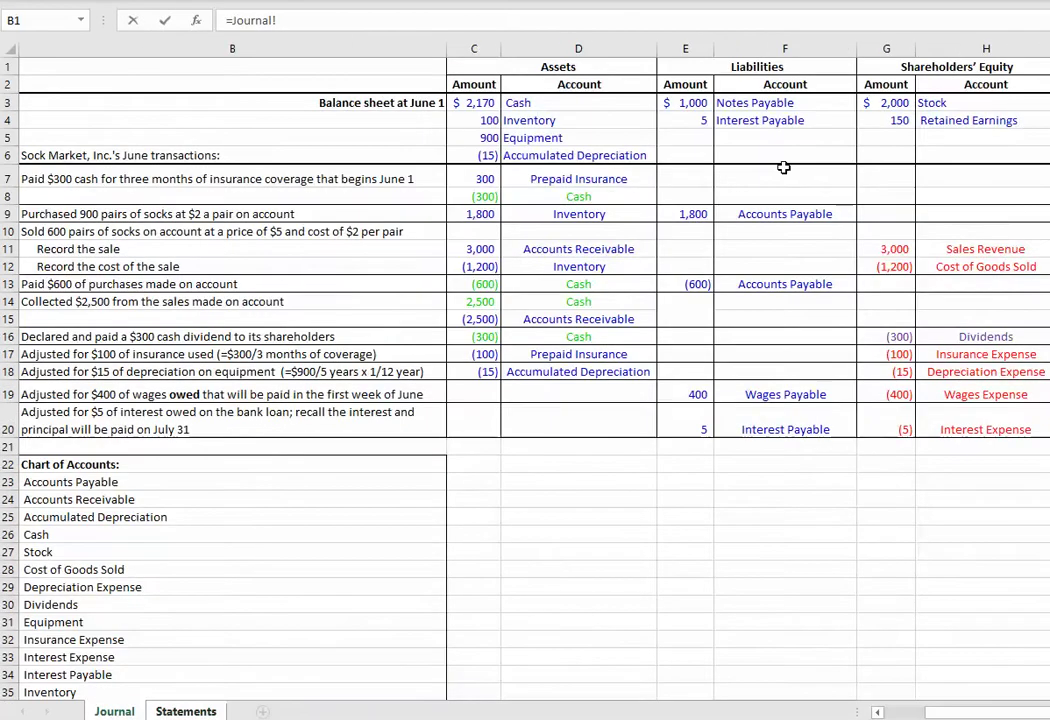
left_click(900, 121)
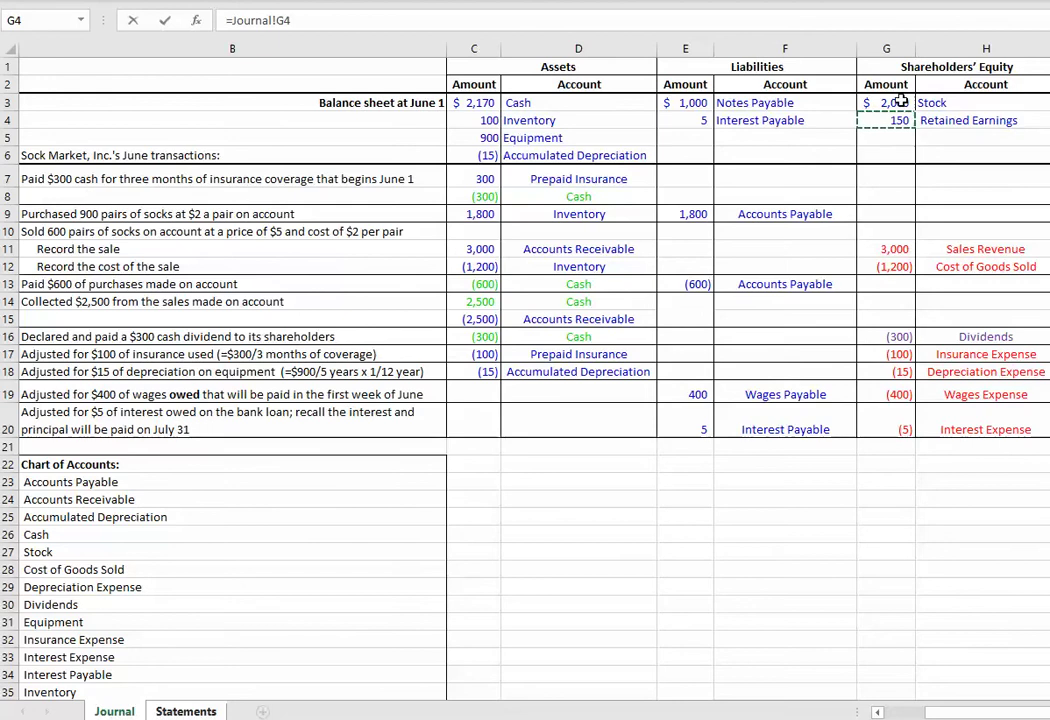
key("Return")
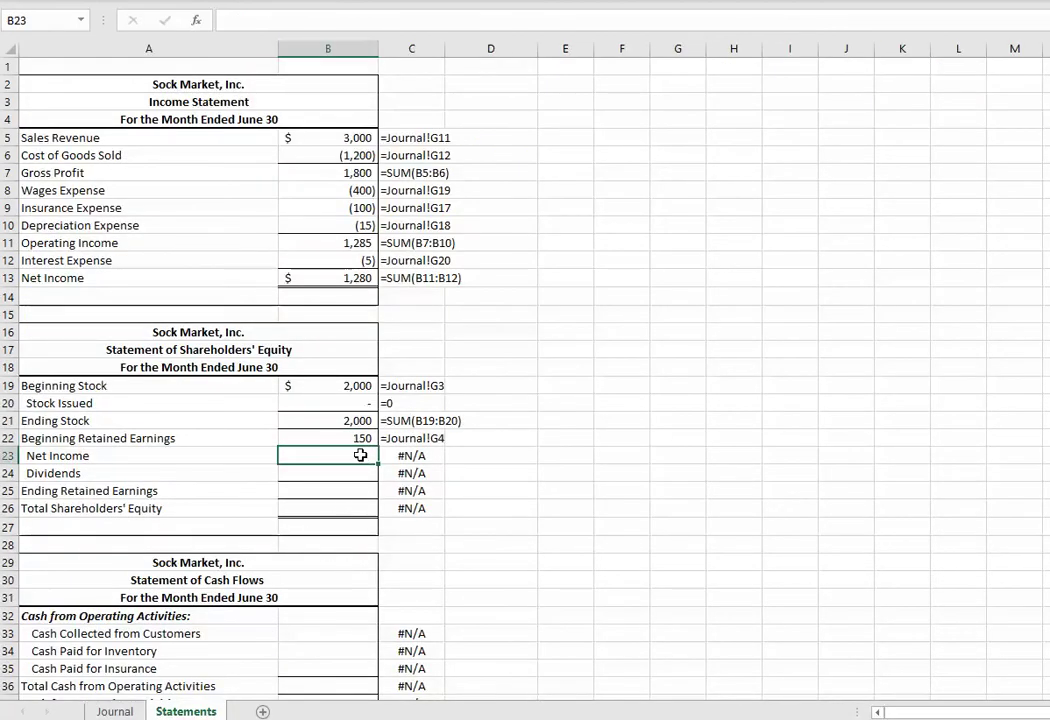
type("=")
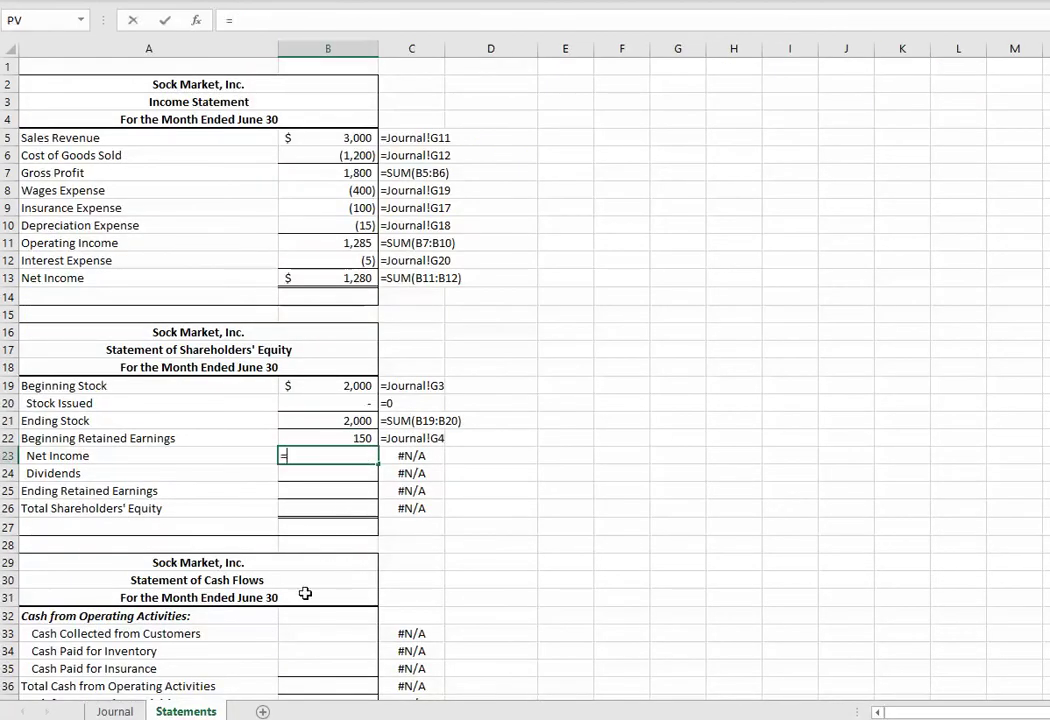
left_click(346, 278)
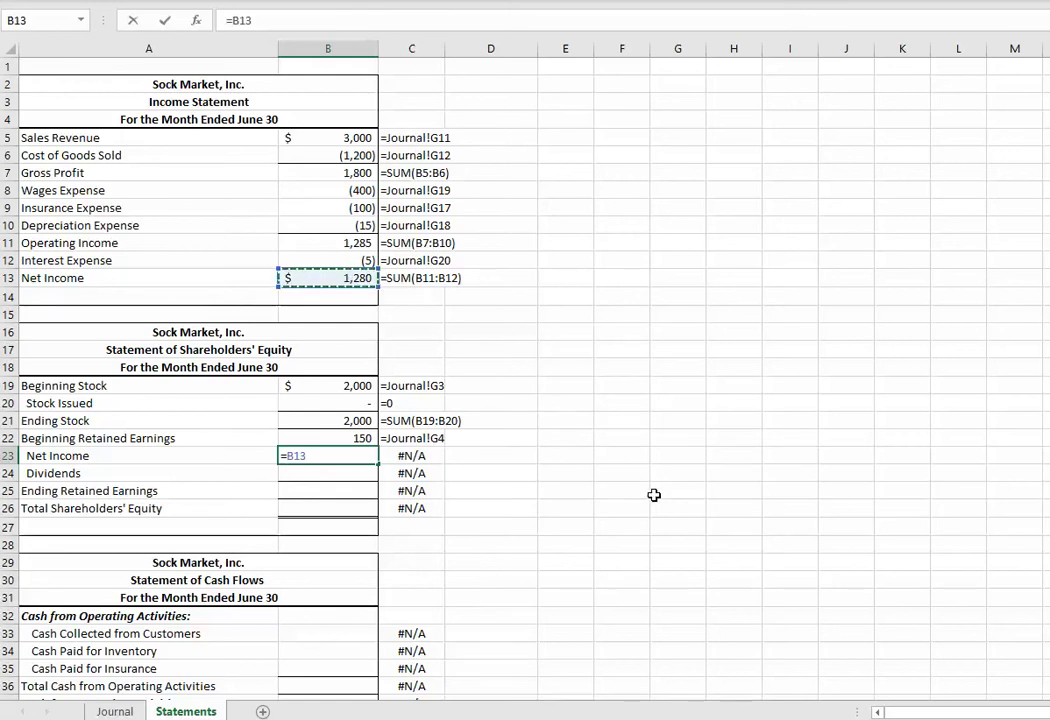
key("Return")
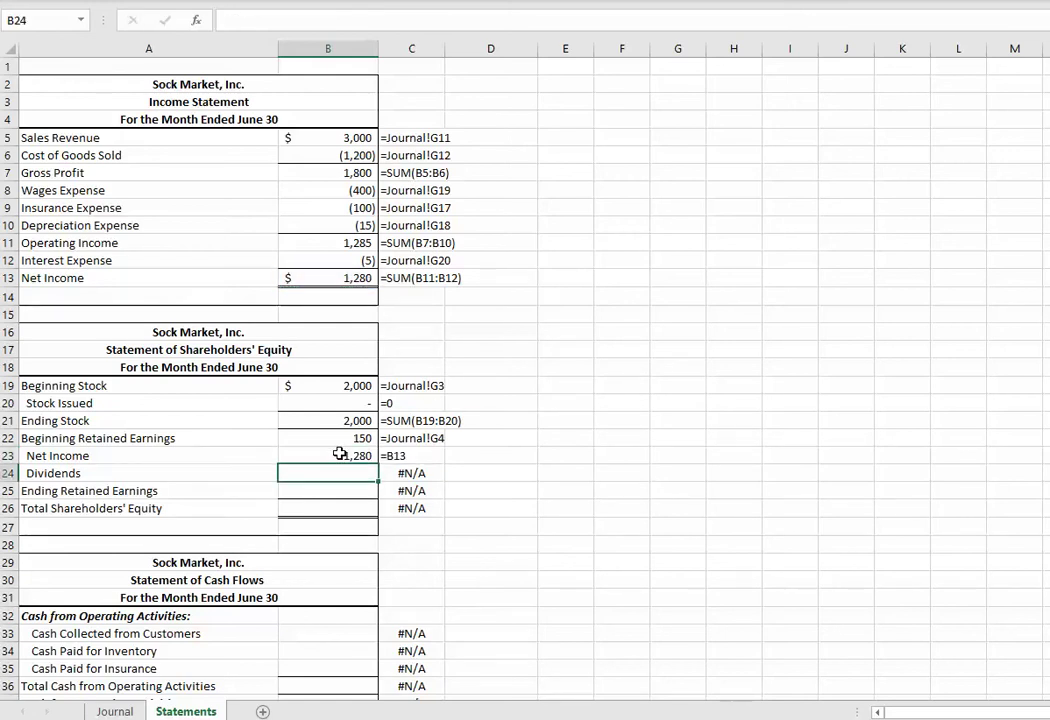
Link dividends to the (300) in Journal G16 and sum Ending Retained Earnings to 1,130
type("=")
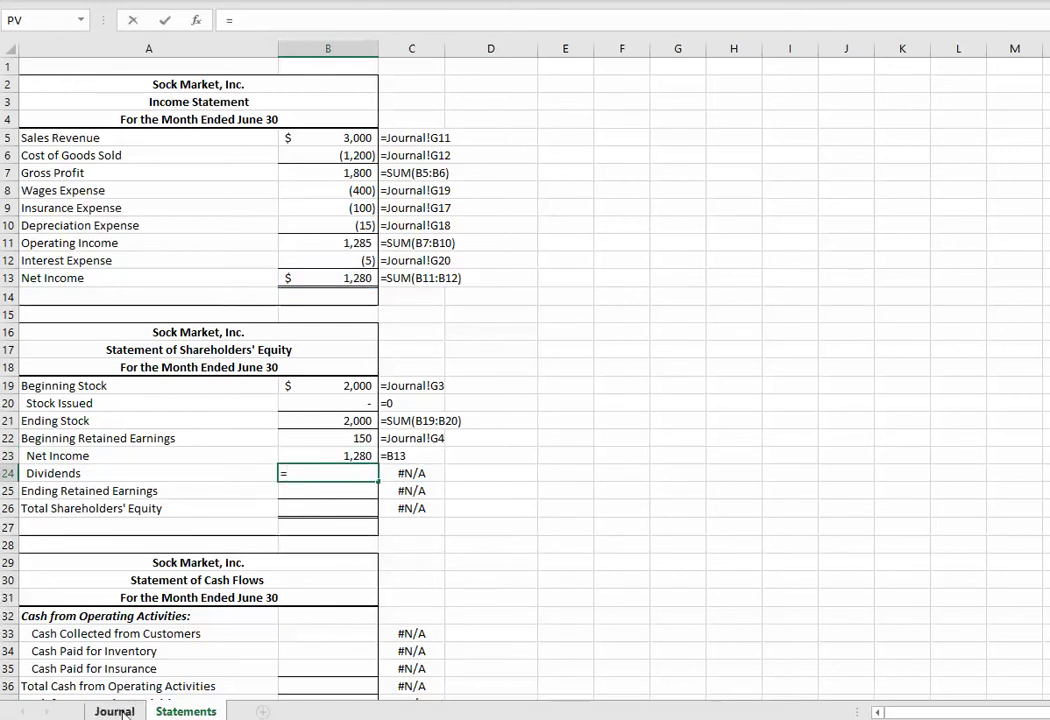
left_click(114, 711)
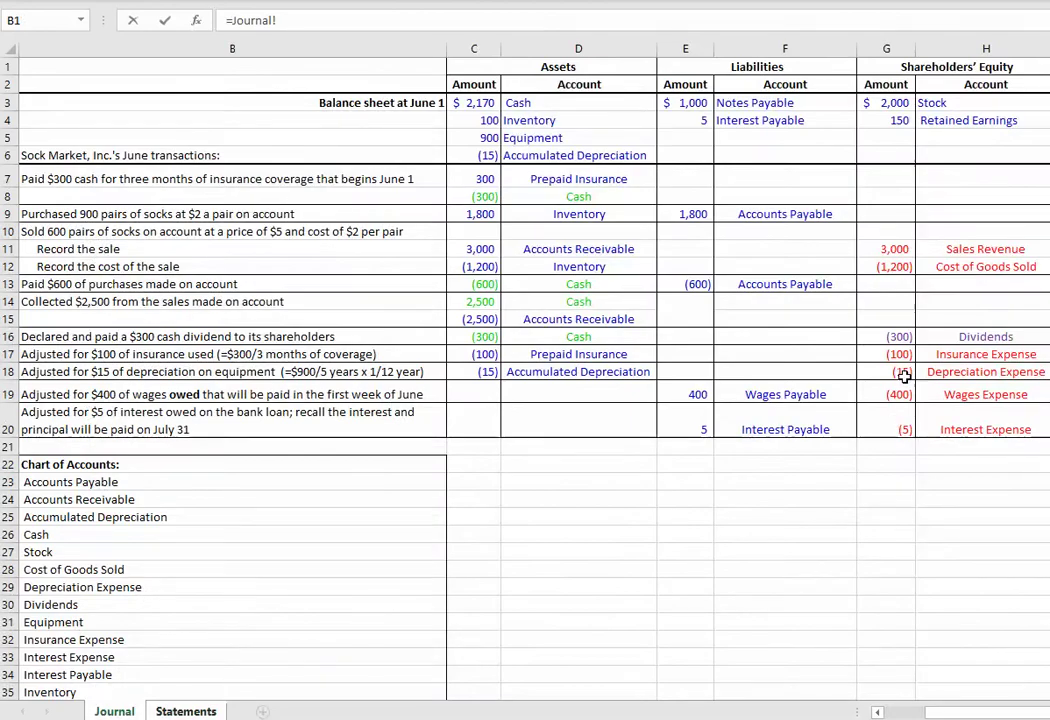
left_click(903, 336)
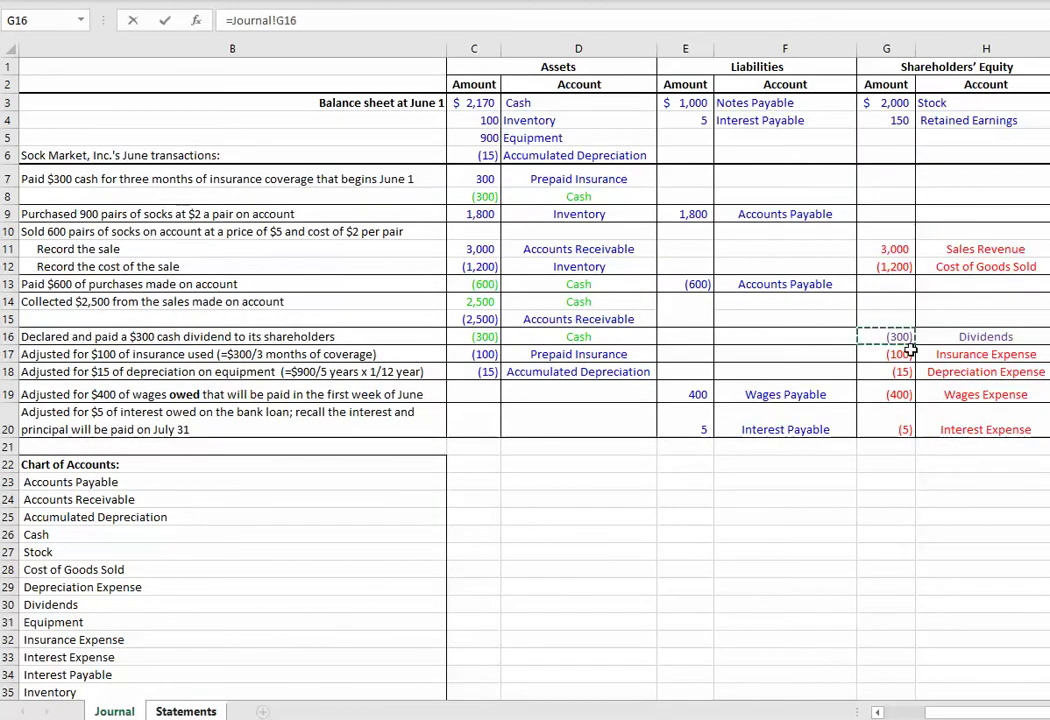
key("Return")
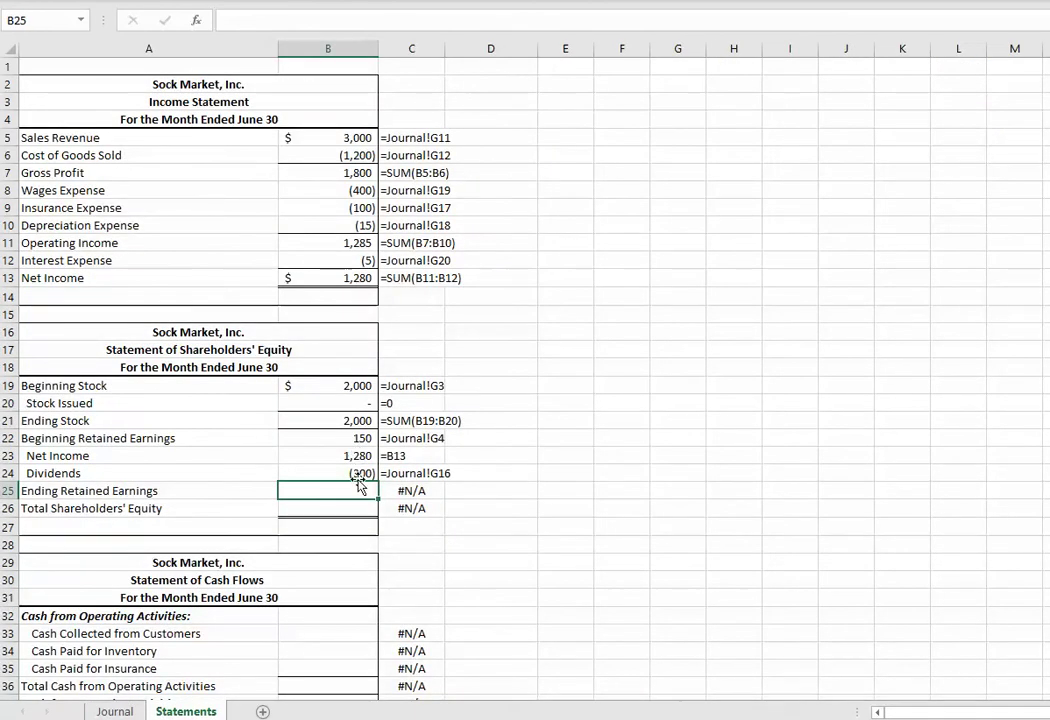
type("=s")
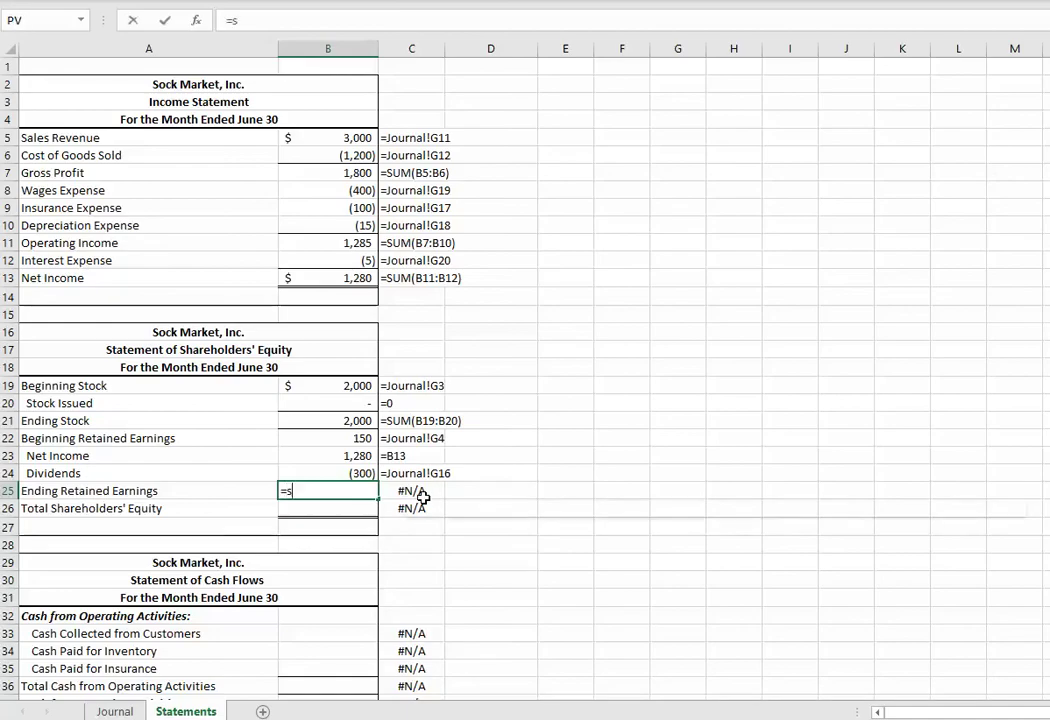
type("um(")
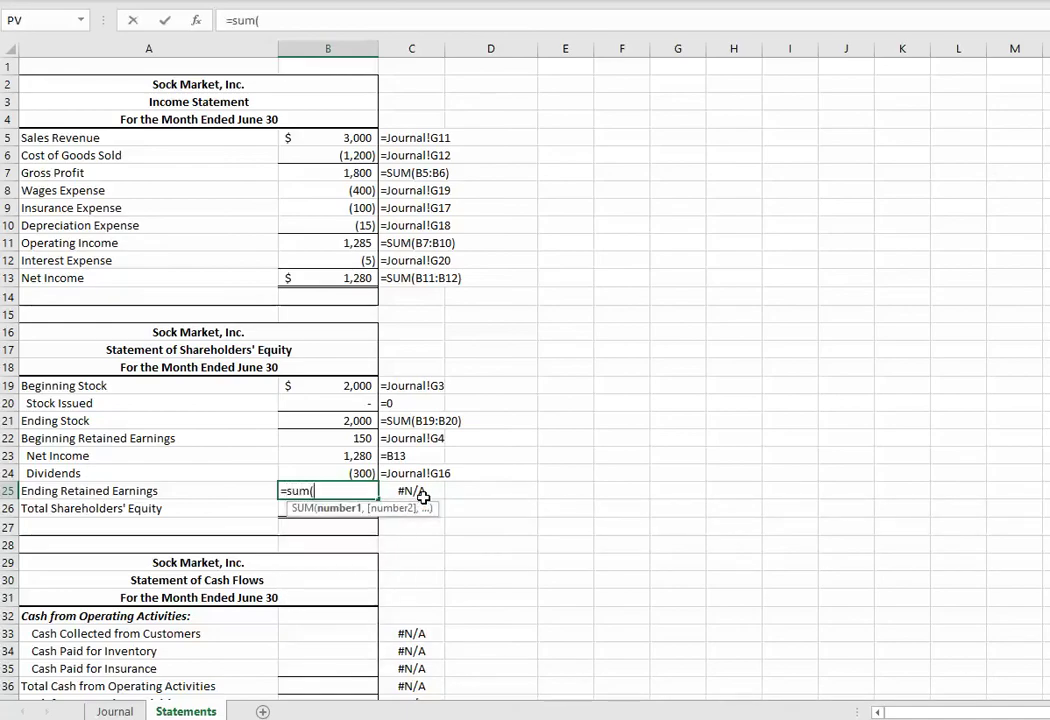
left_click(357, 440)
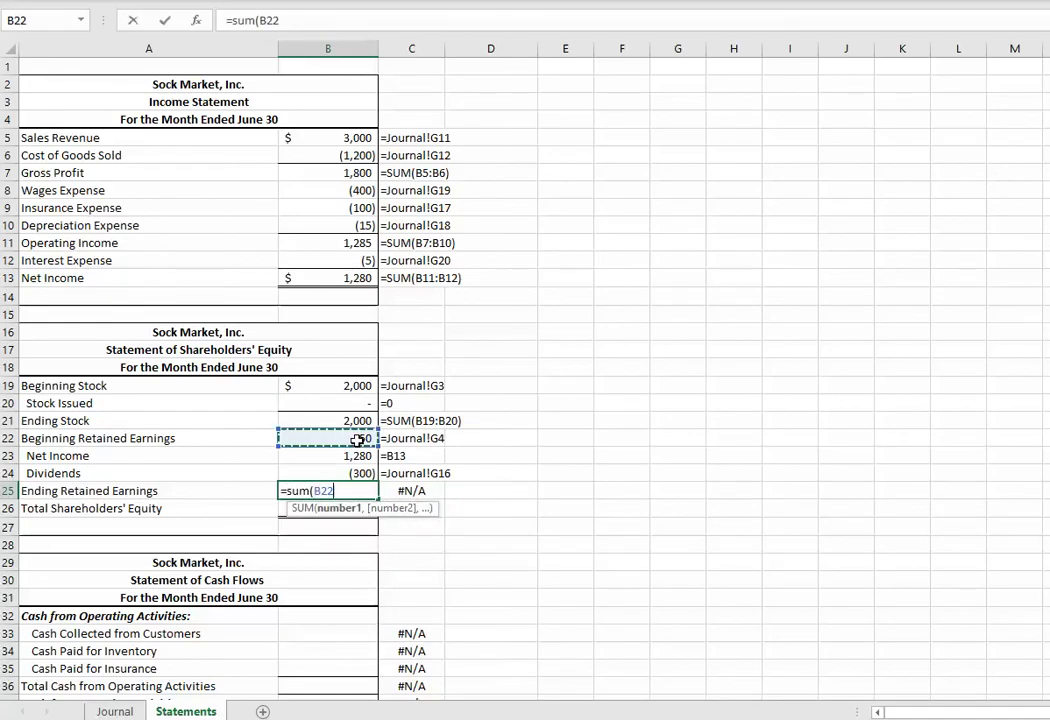
left_click_drag(357, 440, 356, 472)
key("Return")
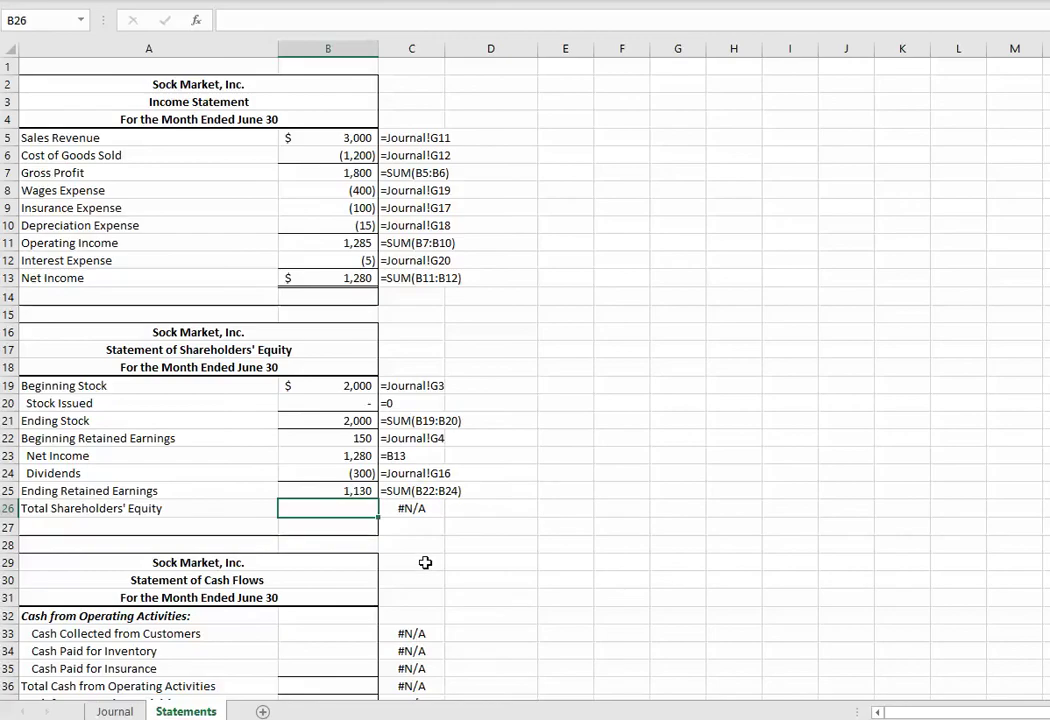
Set Total Shareholders' Equity to =SUM(B21,B25), giving $3,130
type("=sum(")
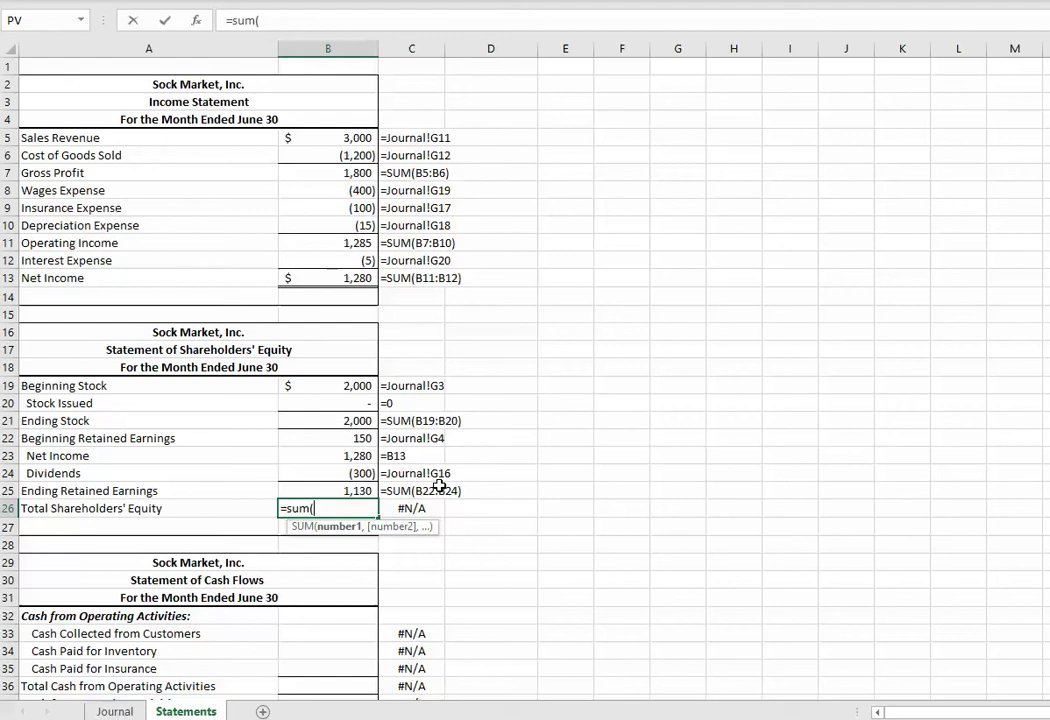
left_click(352, 422)
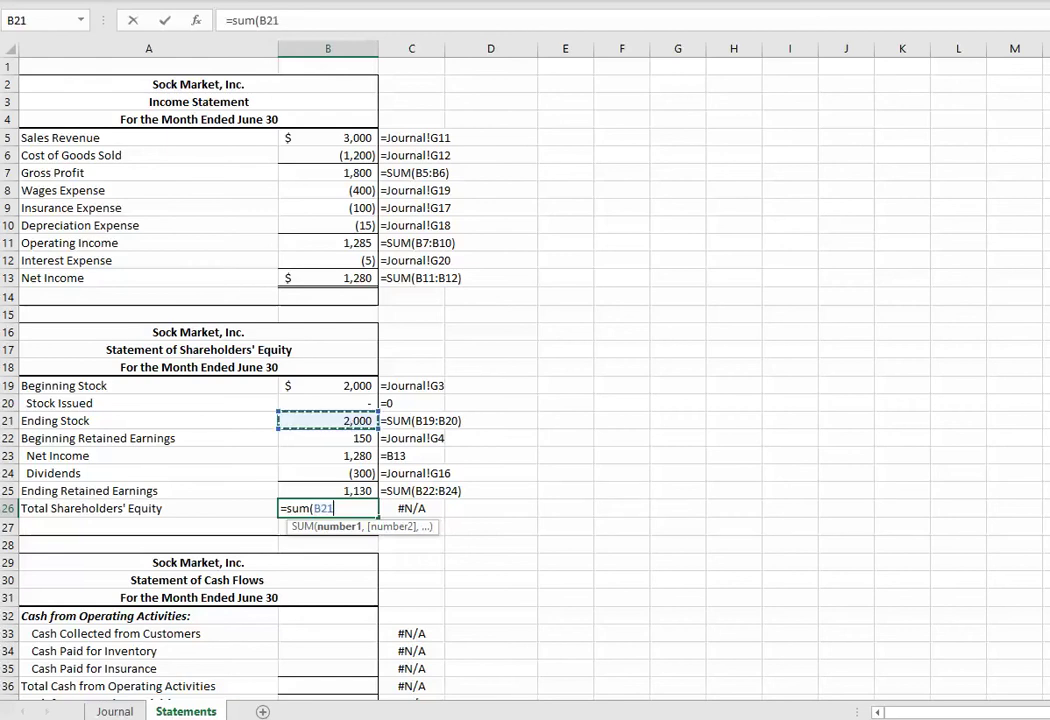
type(",")
left_click(357, 491)
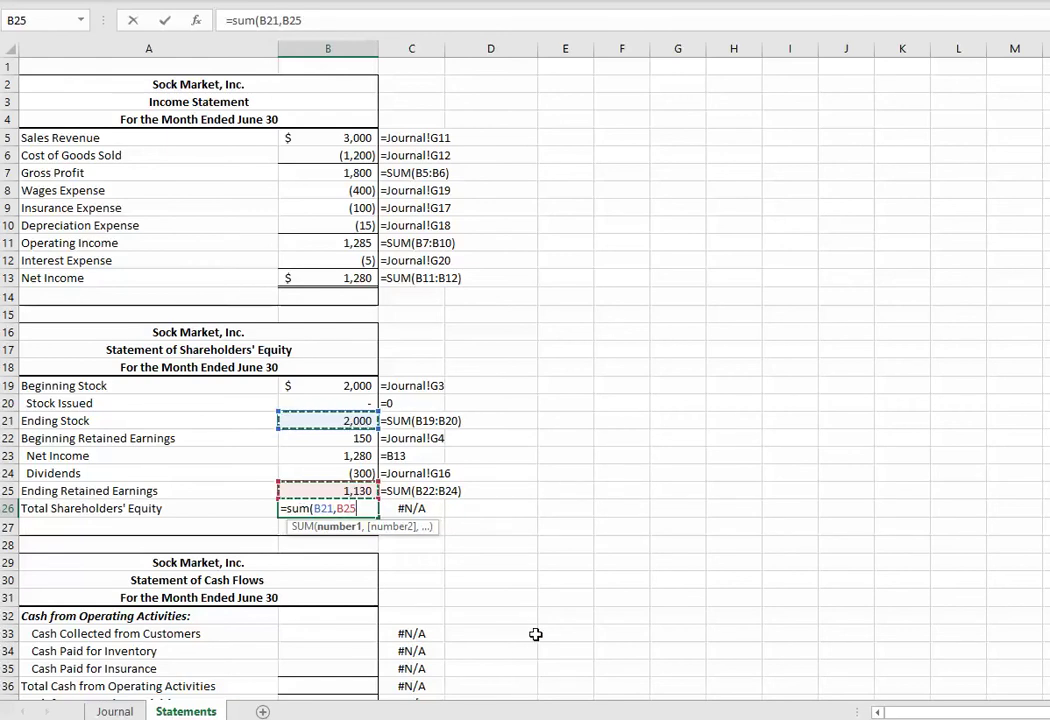
key("Return")
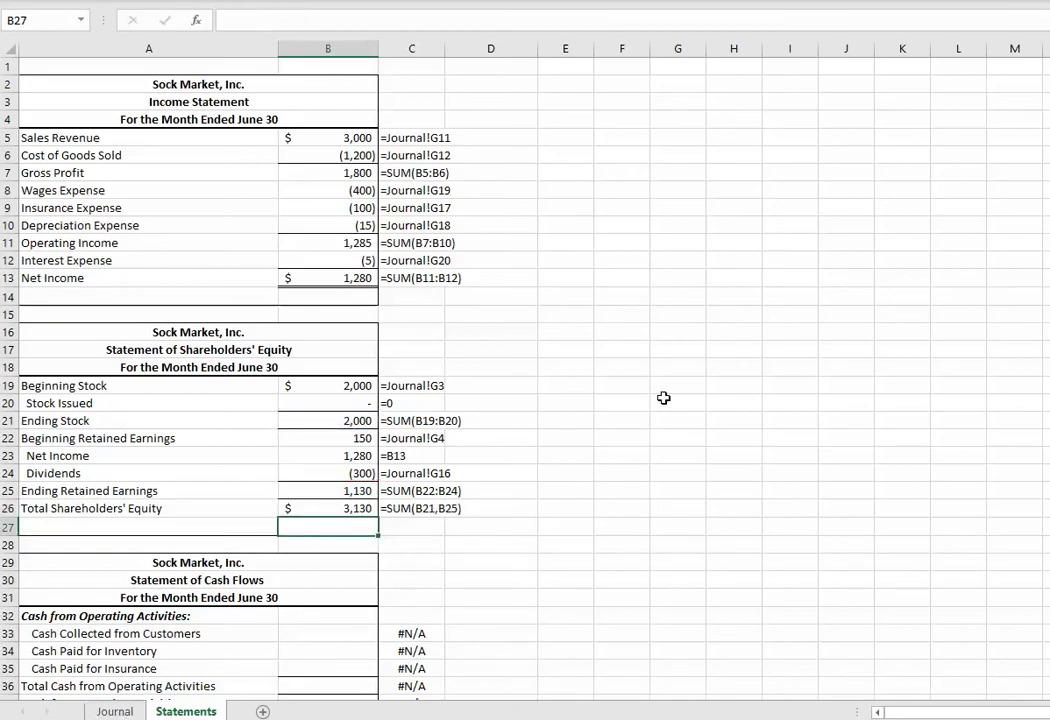
Link Cash Paid for Insurance to the (300) payment in Journal C8
scroll(663, 398, "down", 7)
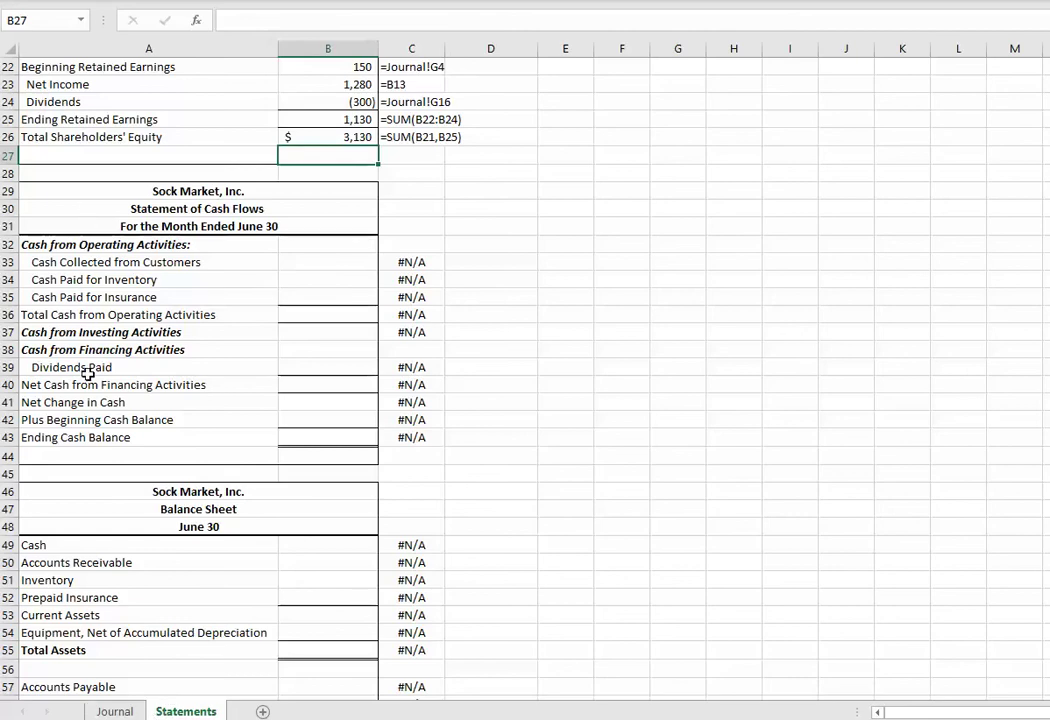
left_click(115, 711)
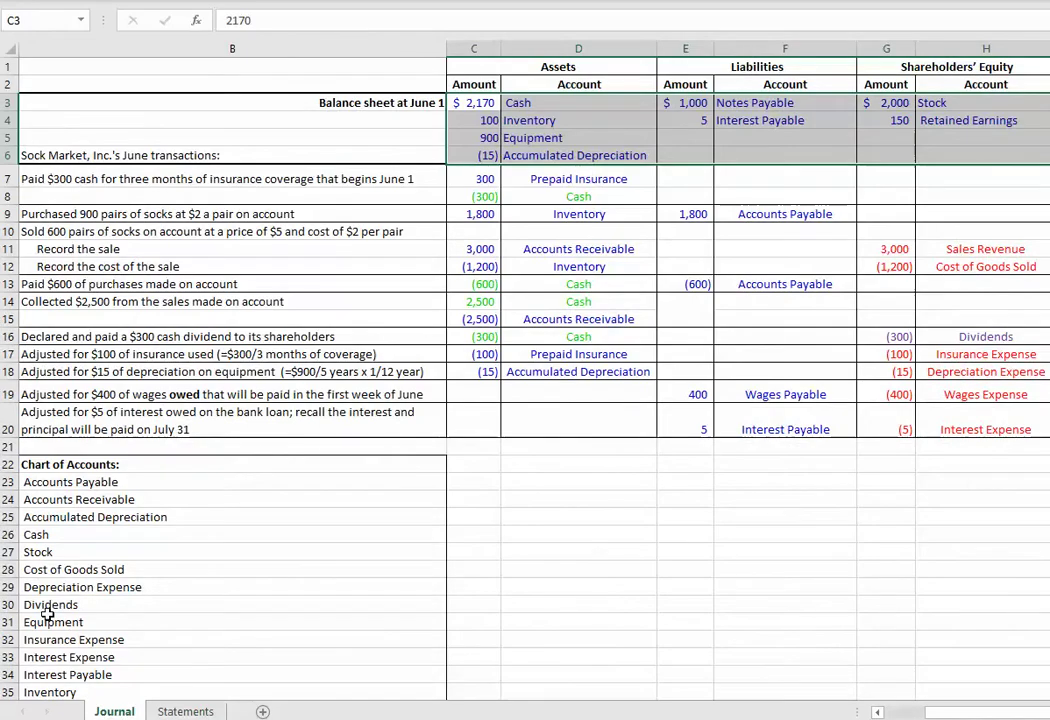
left_click(488, 195)
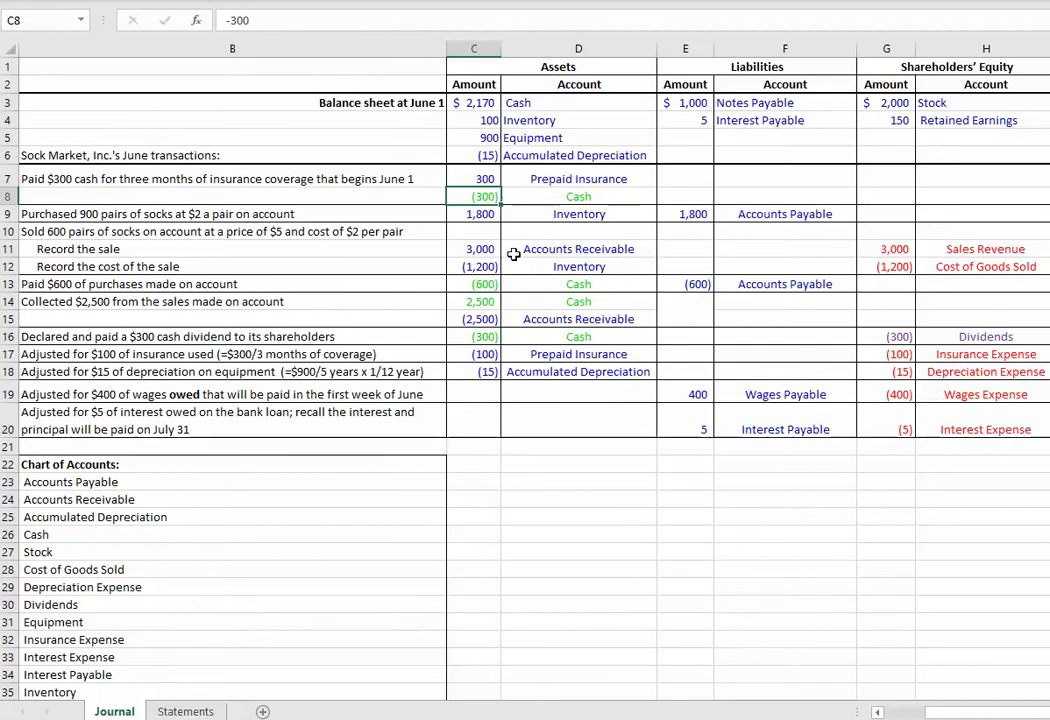
left_click(185, 711)
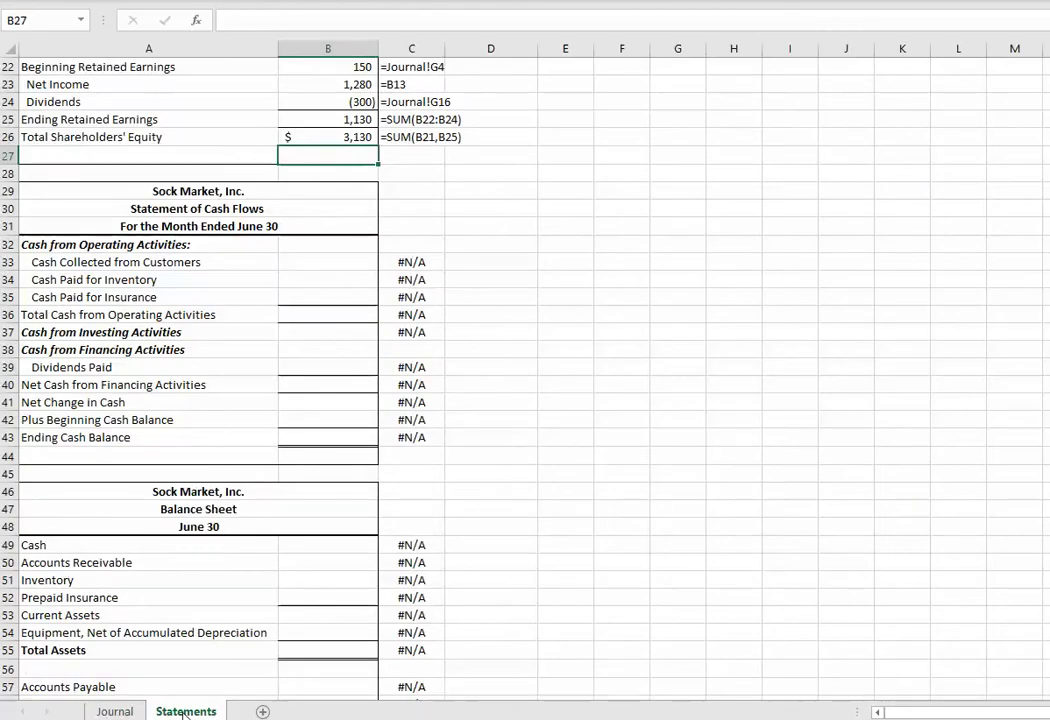
left_click(343, 298)
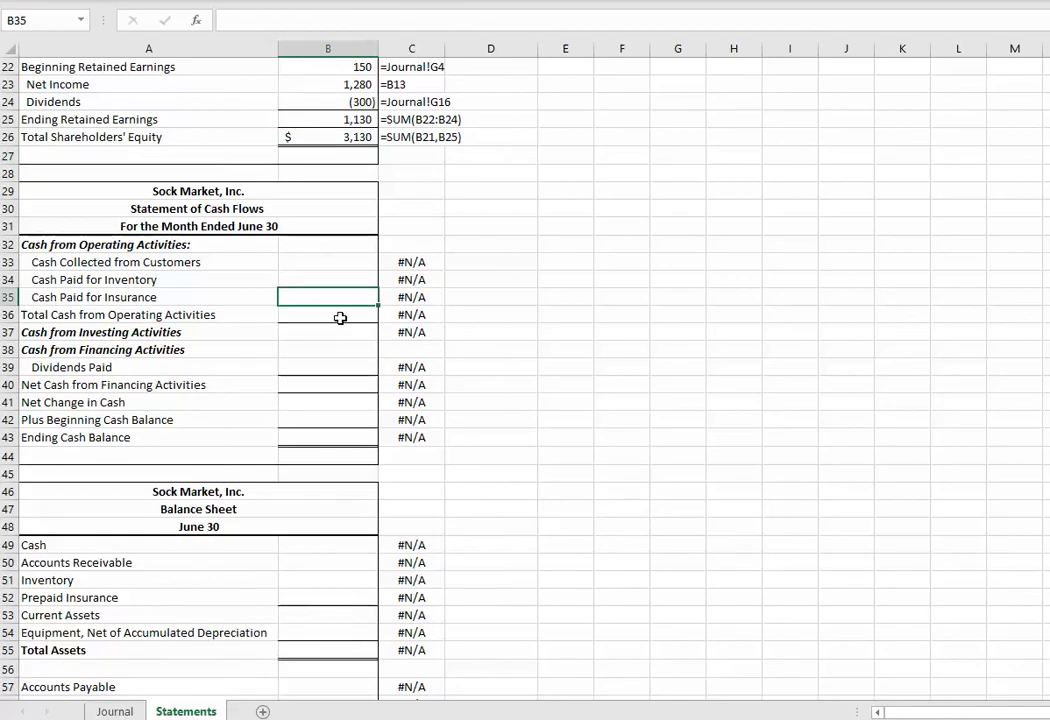
type("=")
left_click(114, 711)
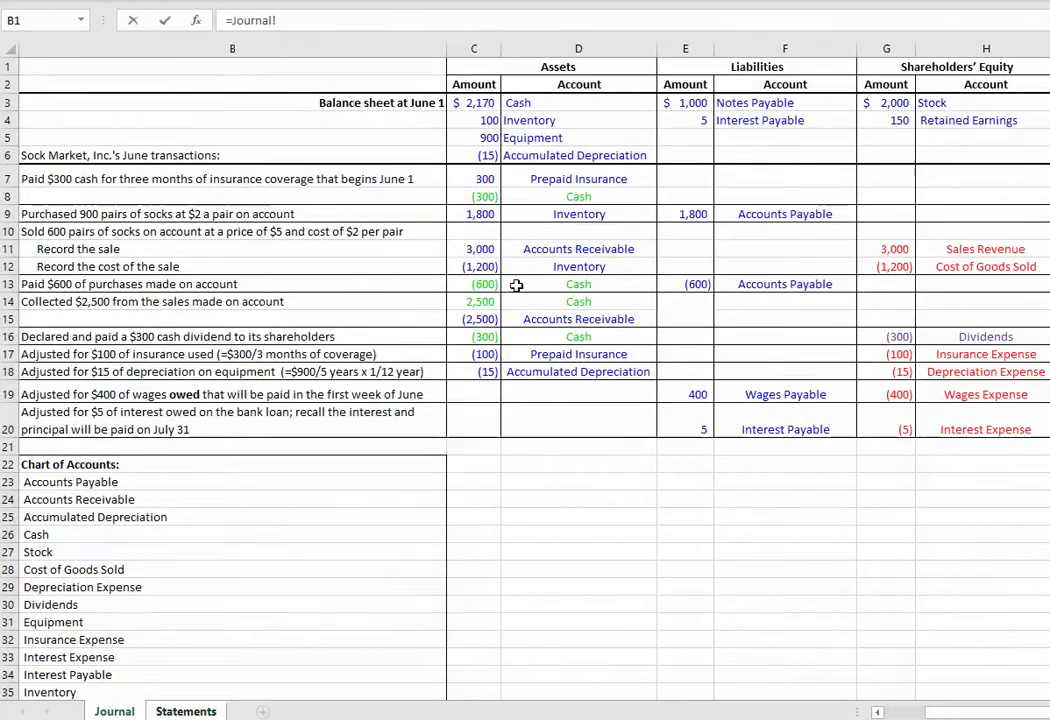
left_click(484, 196)
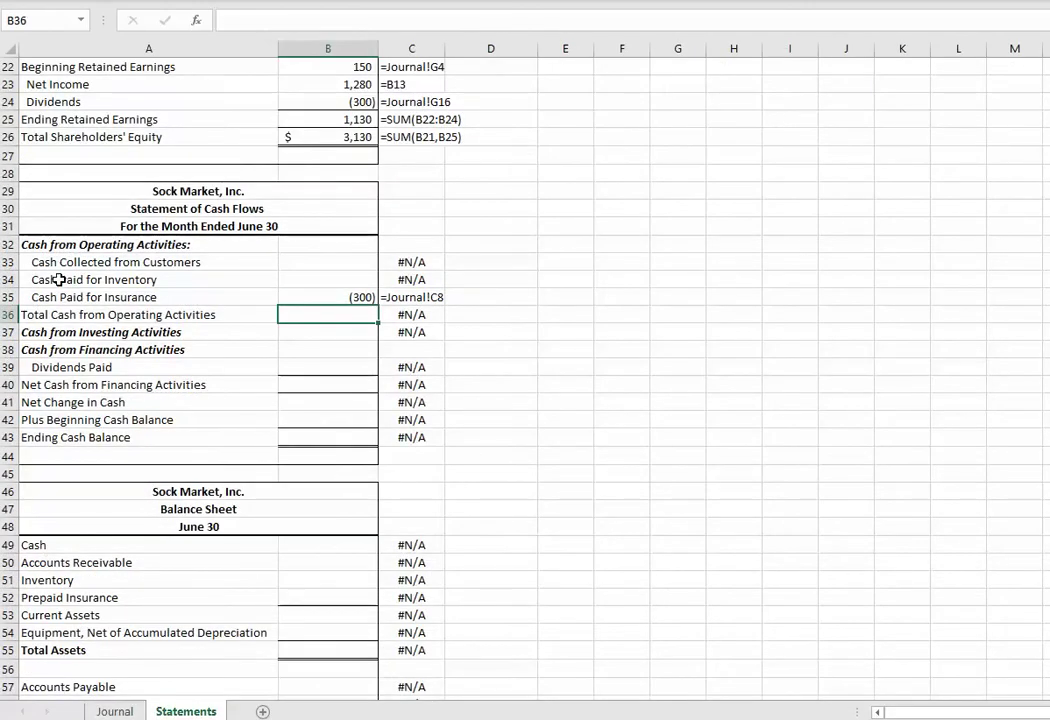
Link Cash Paid for Inventory to the (600) payment in Journal C13
left_click(89, 277)
left_click(352, 279)
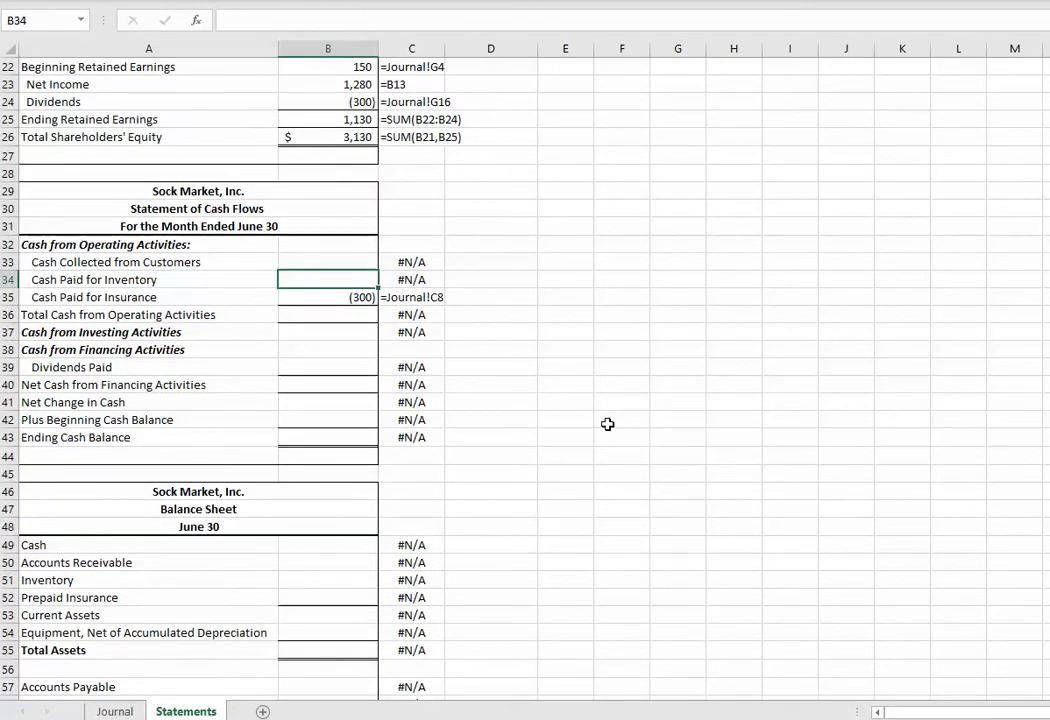
type("=")
left_click(114, 711)
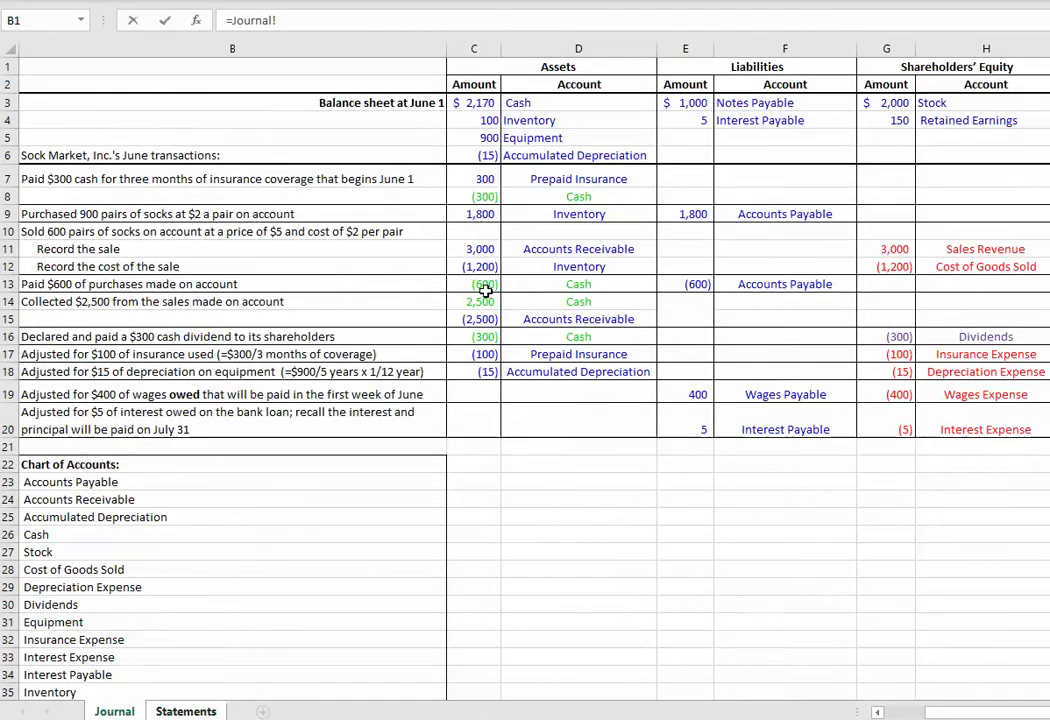
left_click(483, 286)
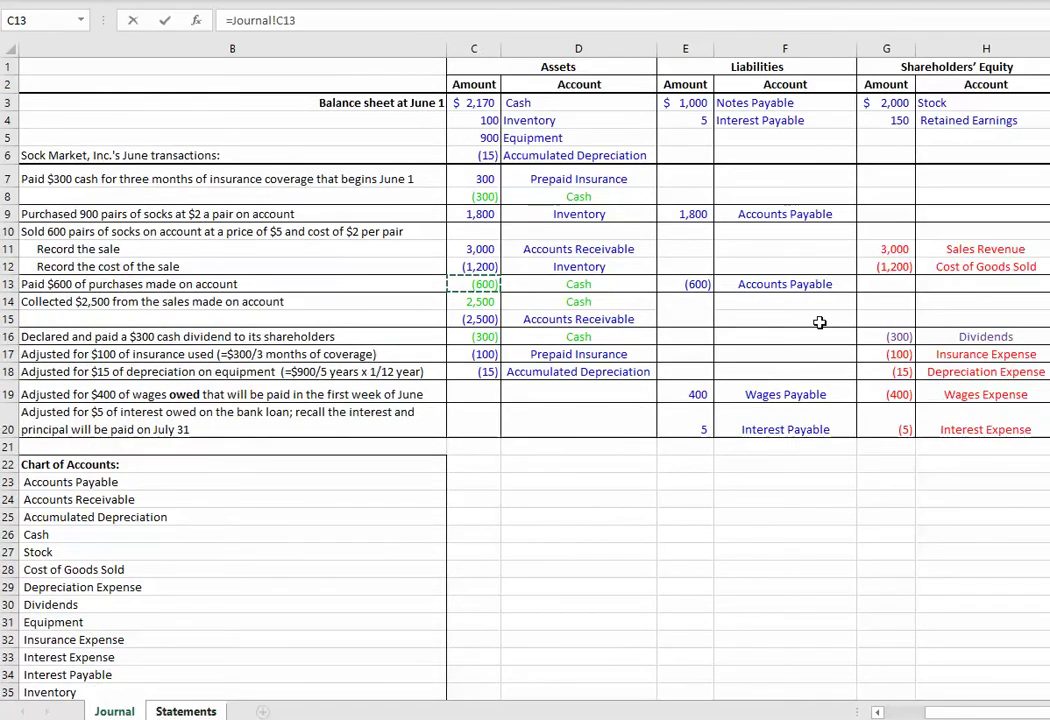
key("Return")
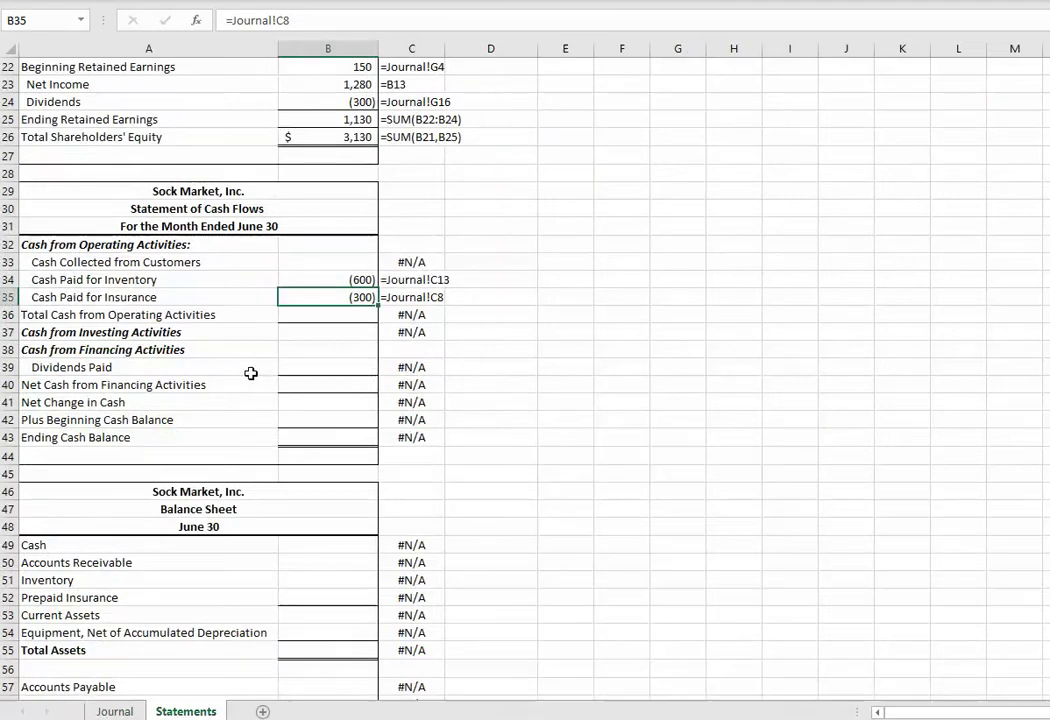
Trace the 2,500 collection in Journal C14 and link Cash Collected from Customers to it
left_click(114, 711)
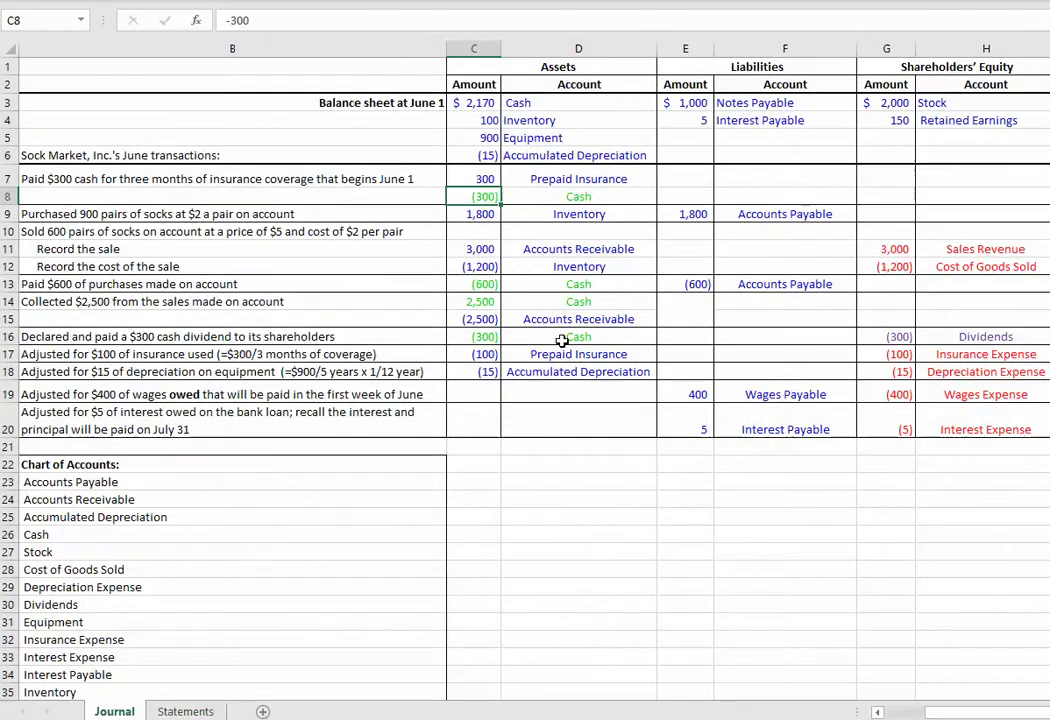
left_click(480, 301)
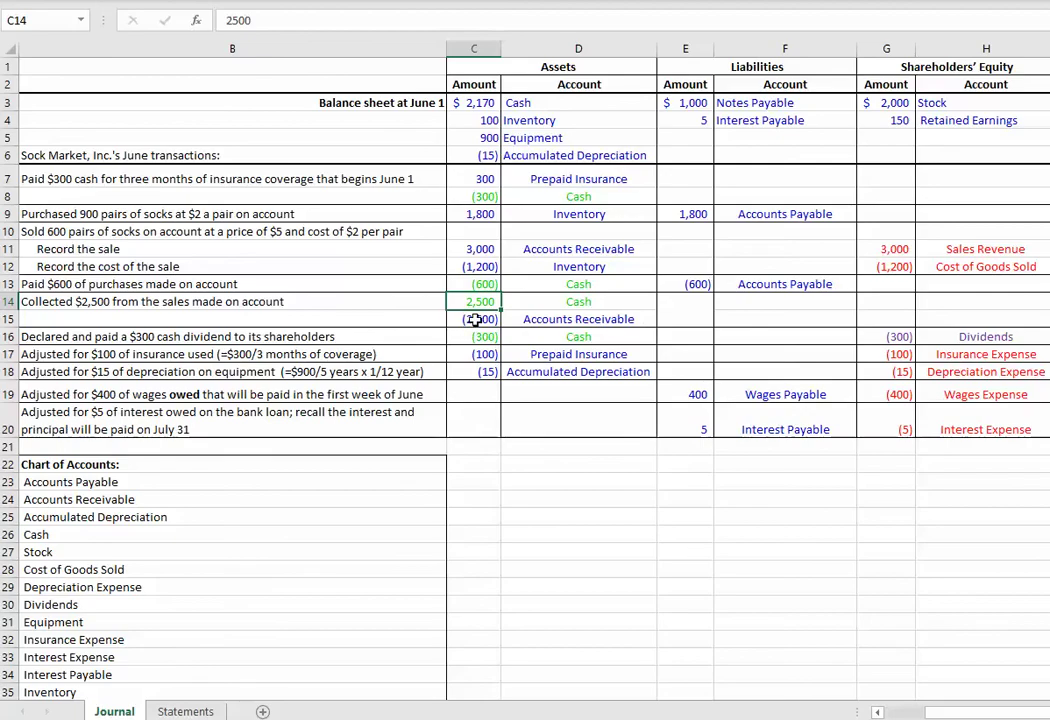
left_click_drag(475, 319, 585, 322)
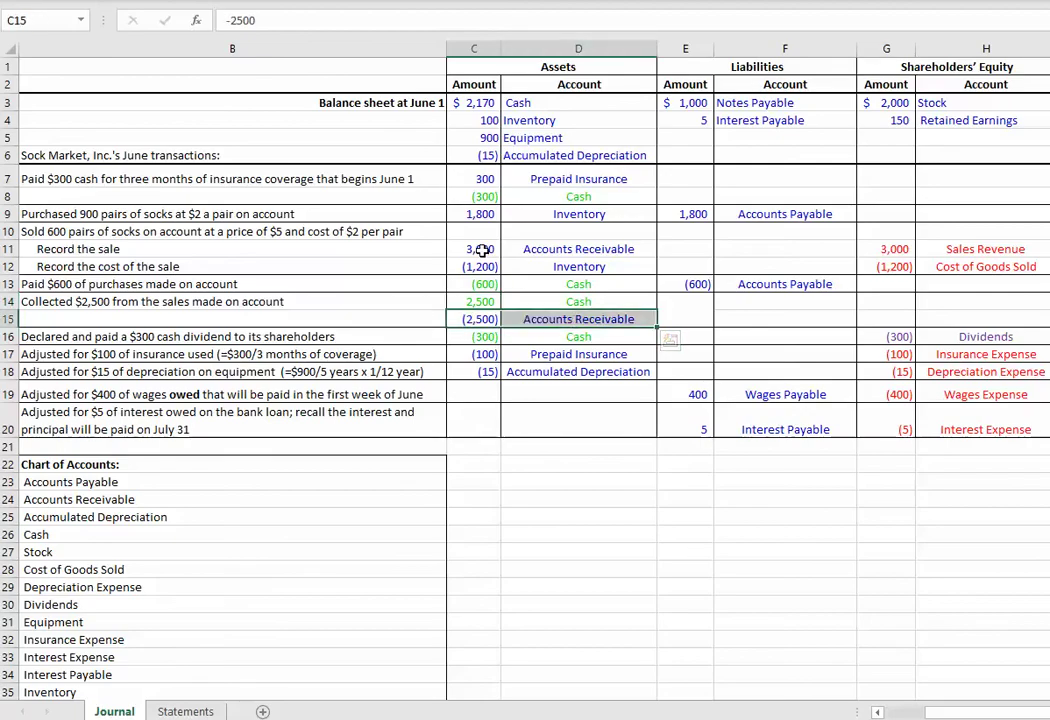
left_click_drag(483, 250, 966, 249)
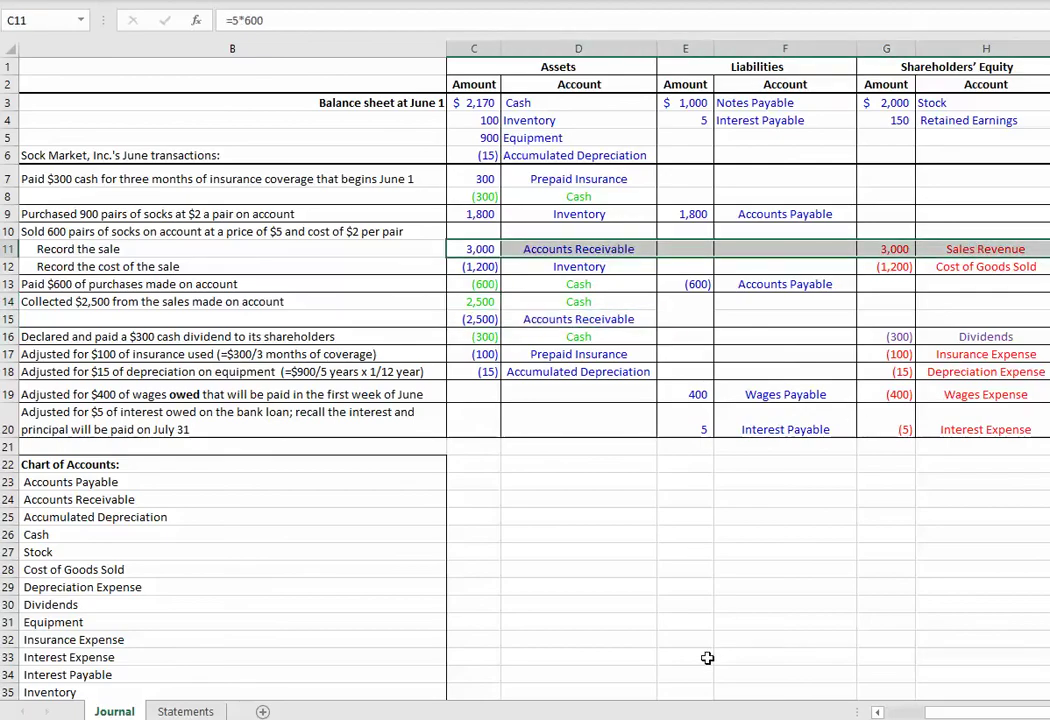
left_click(480, 301)
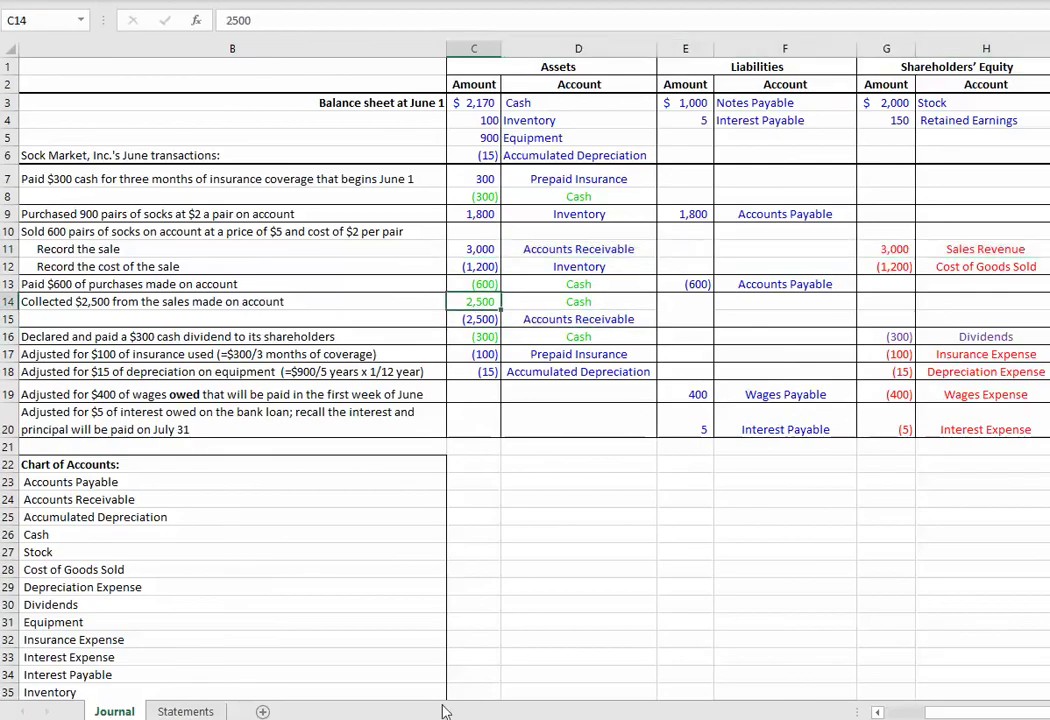
left_click(198, 710)
left_click(347, 262)
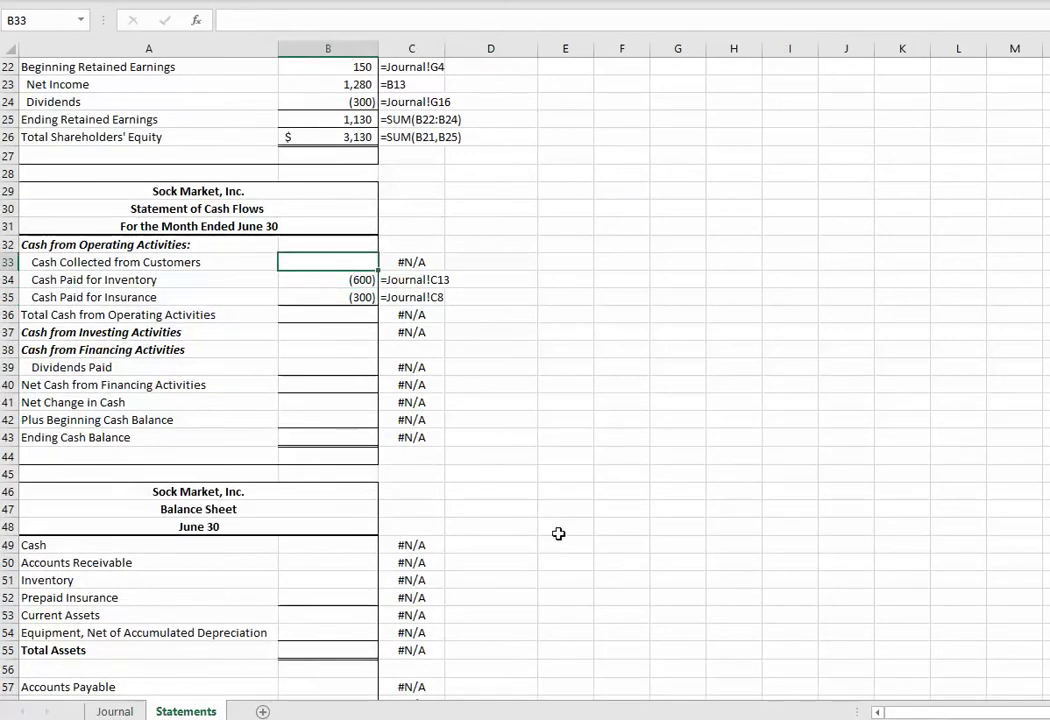
type("=")
left_click(113, 710)
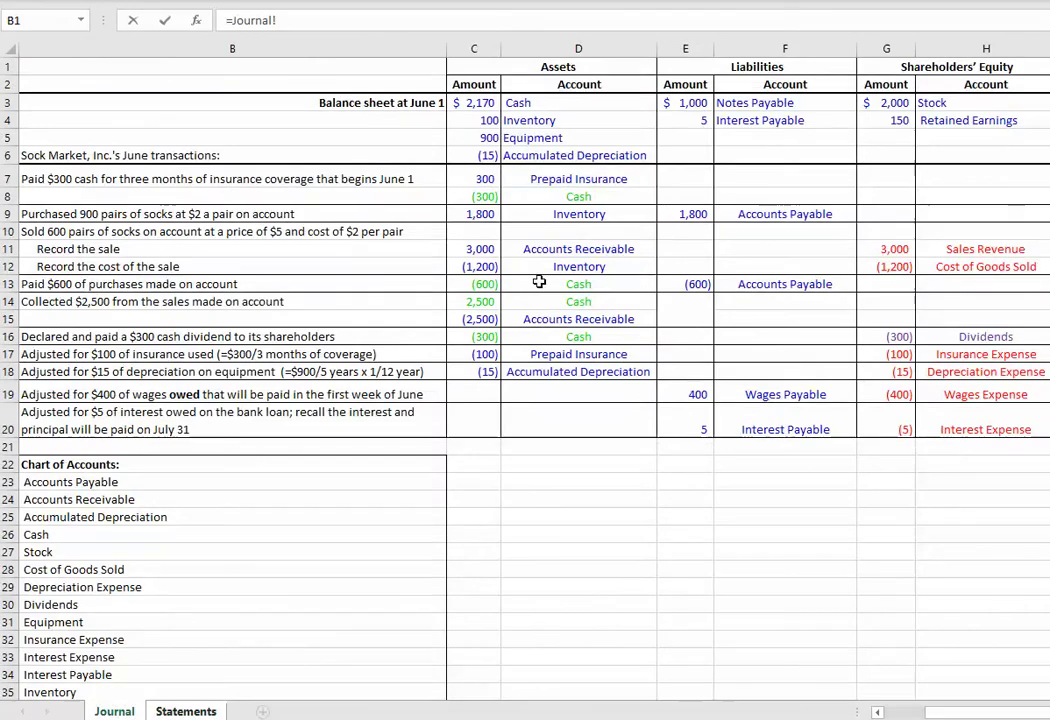
left_click(490, 301)
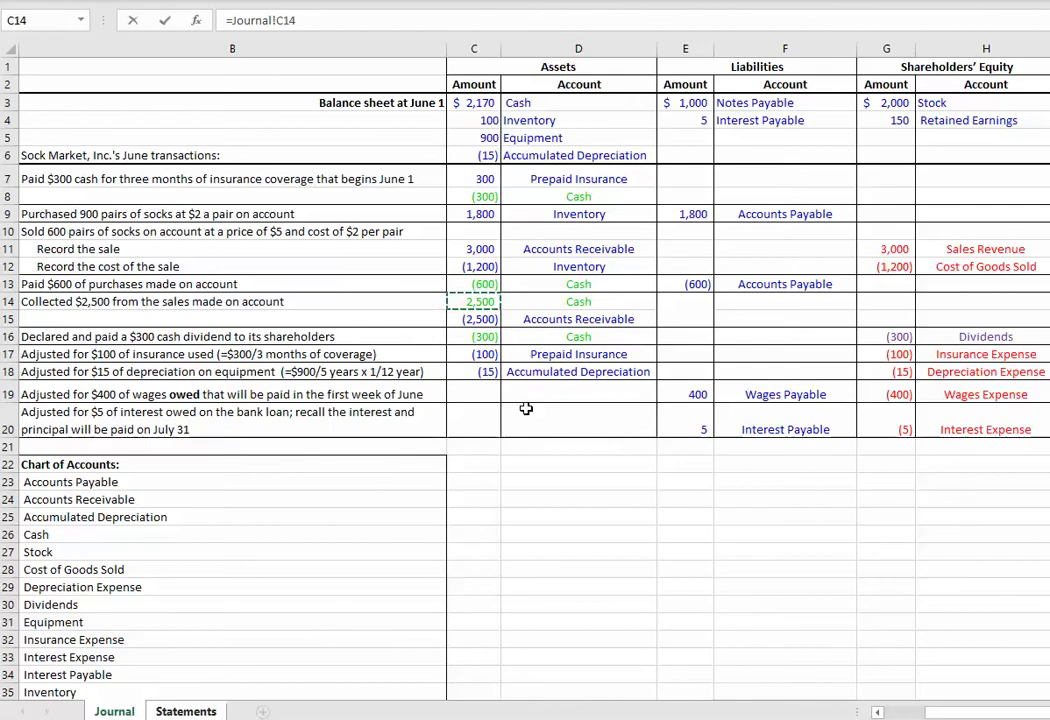
key("Return")
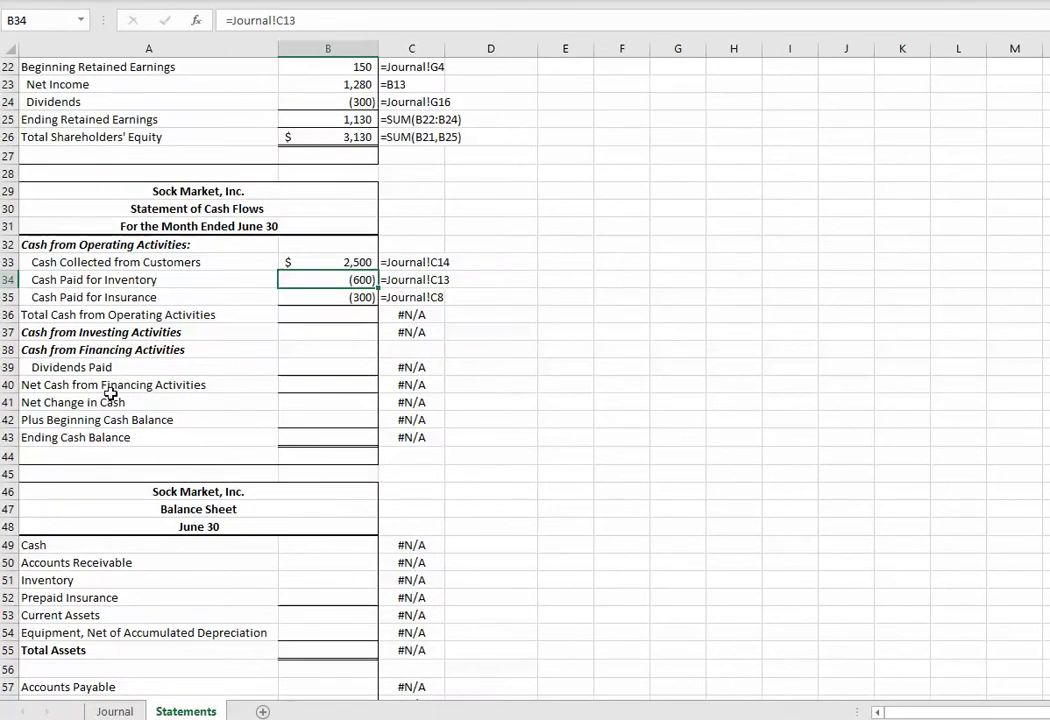
Link Dividends Paid to the (300) dividend payment in Journal C16
left_click(363, 364)
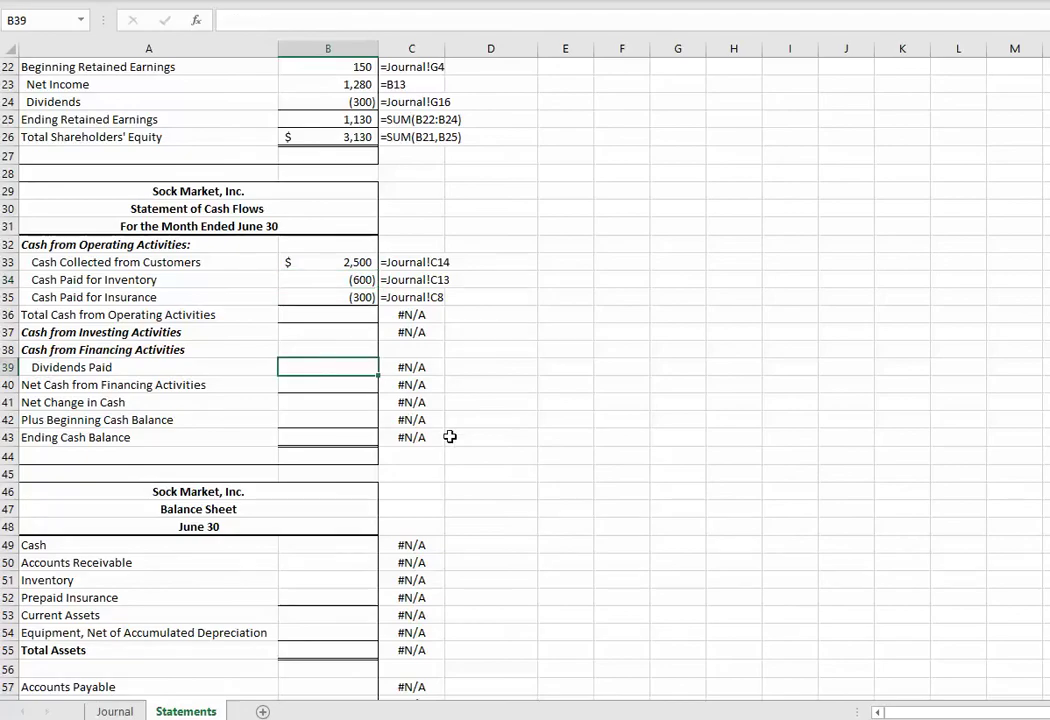
type("=")
left_click(116, 711)
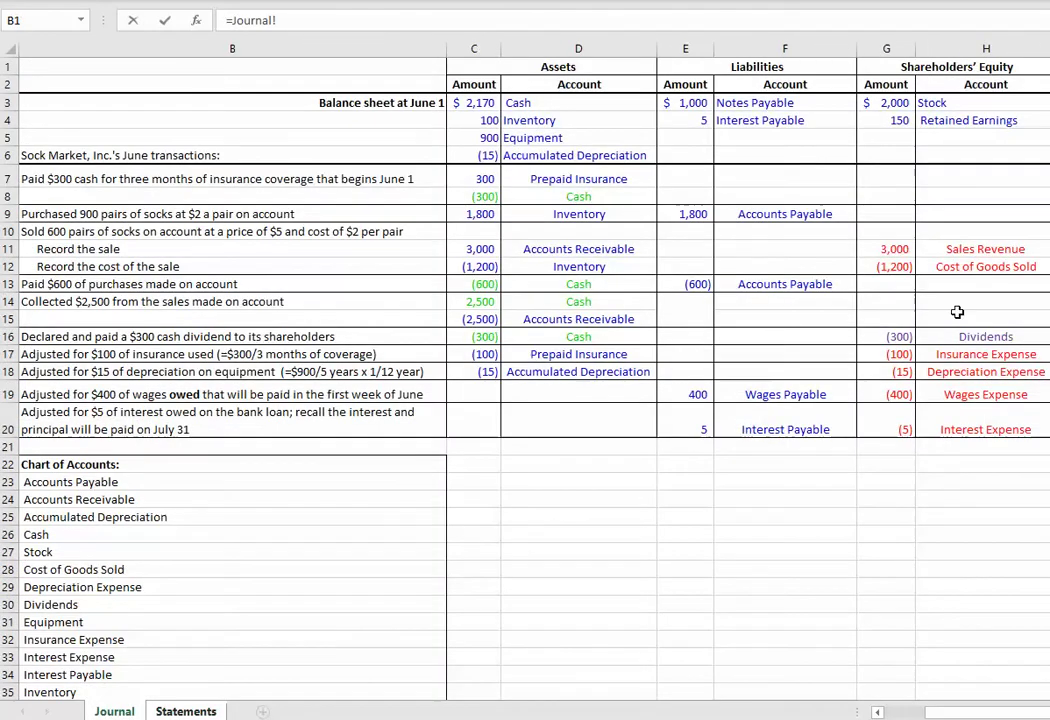
left_click(485, 337)
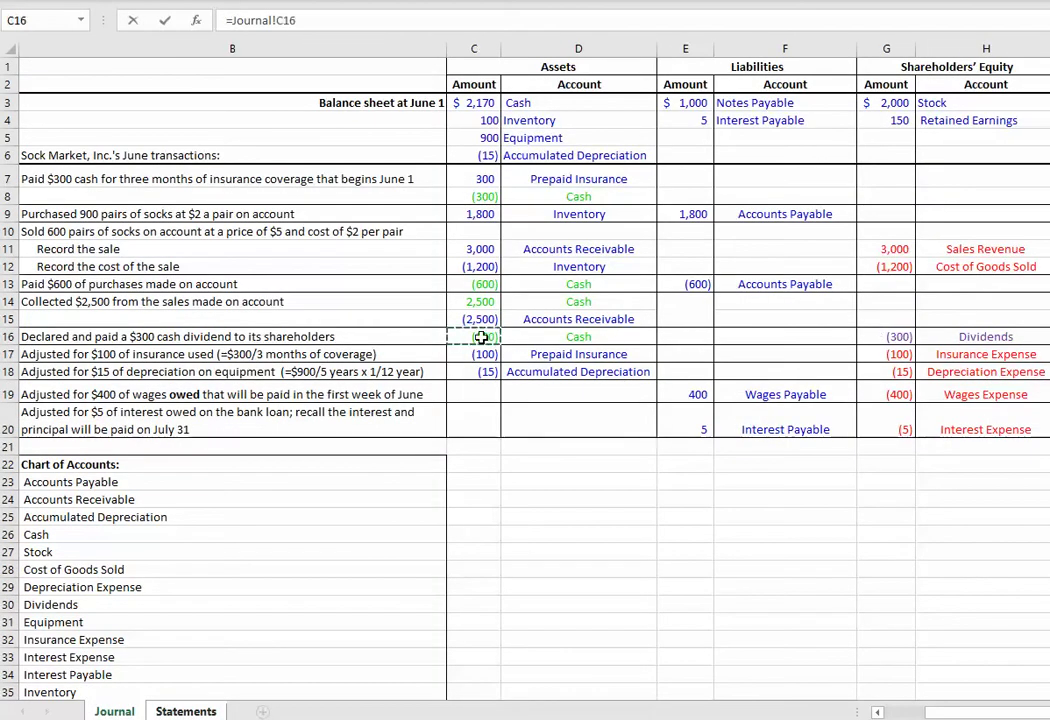
key("Return")
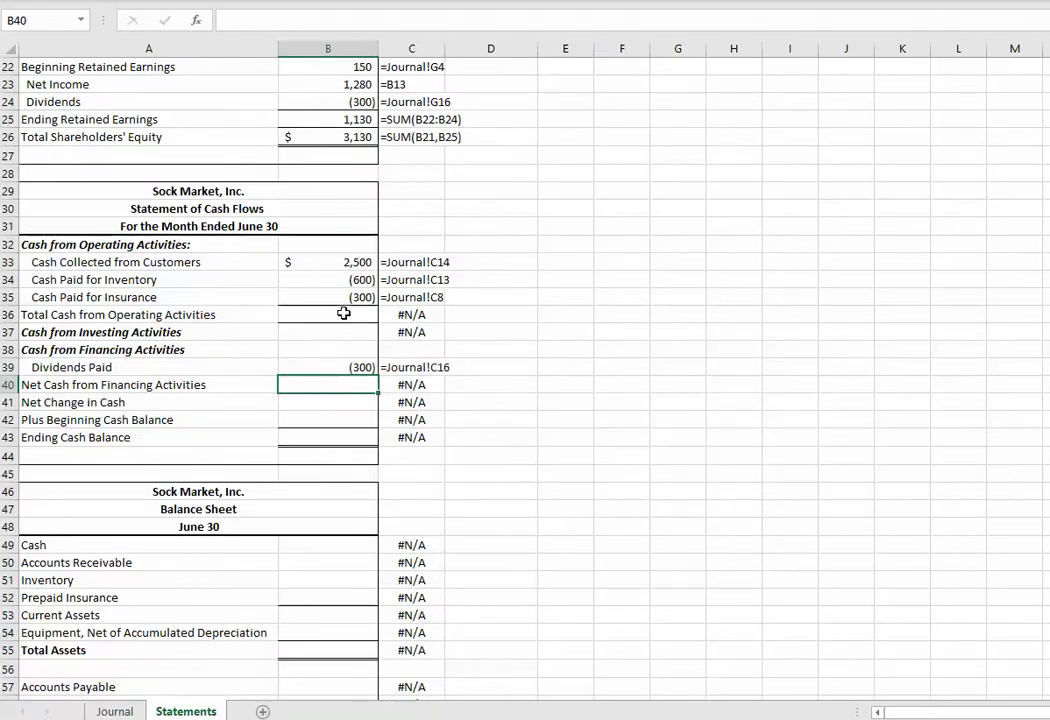
Sum the three operating cash lines to 1,600 and leave investing activities at zero
left_click(343, 314)
type("=sum(")
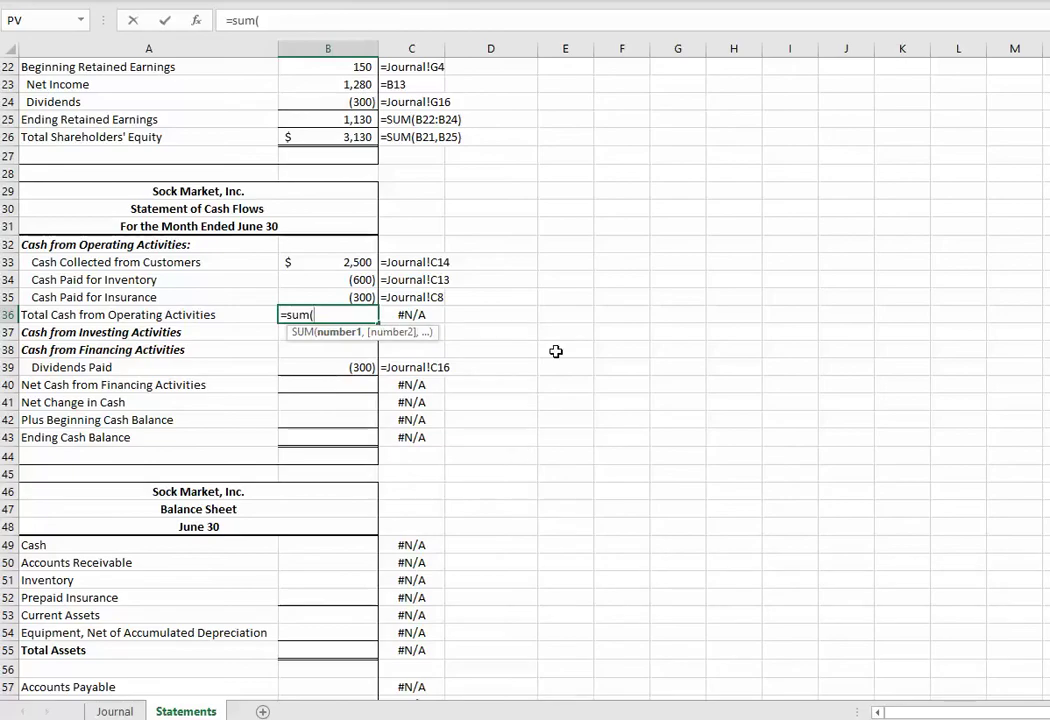
left_click_drag(343, 261, 340, 293)
key("Return")
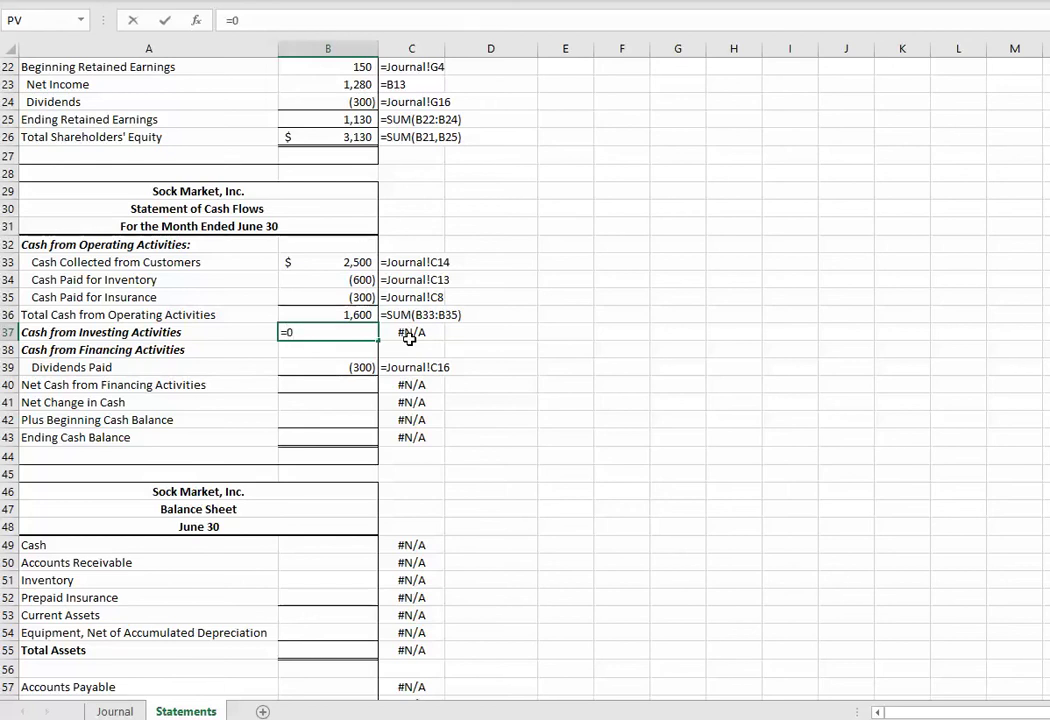
key("Return")
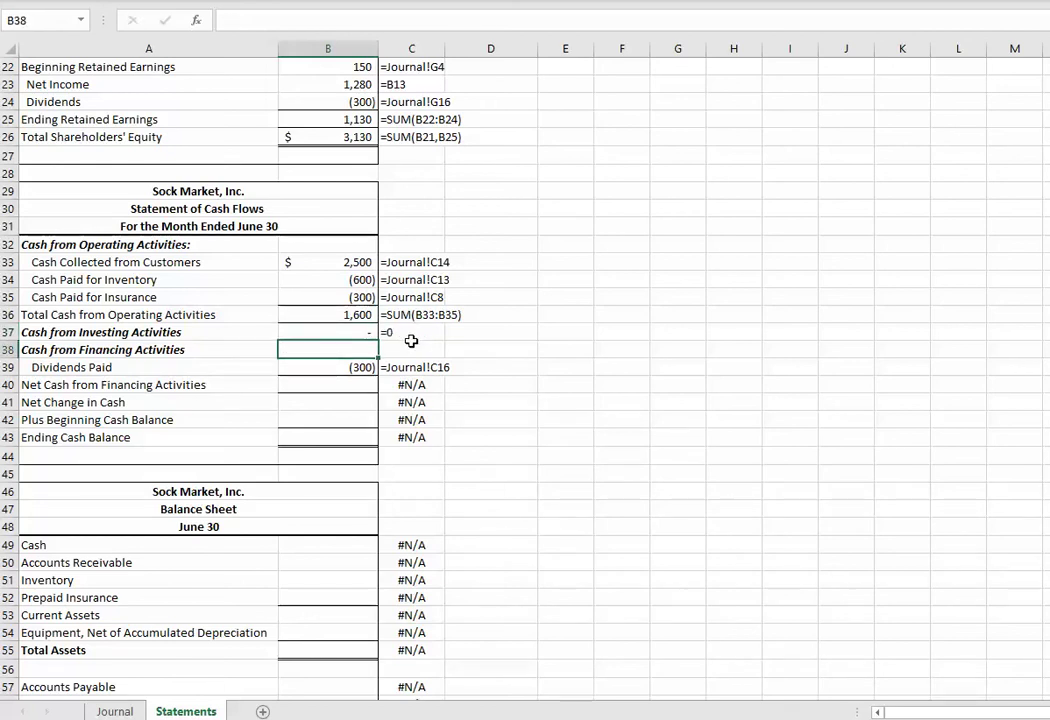
Enter =SUM(B39) in B40 so financing cash shows (300)
left_click(338, 368)
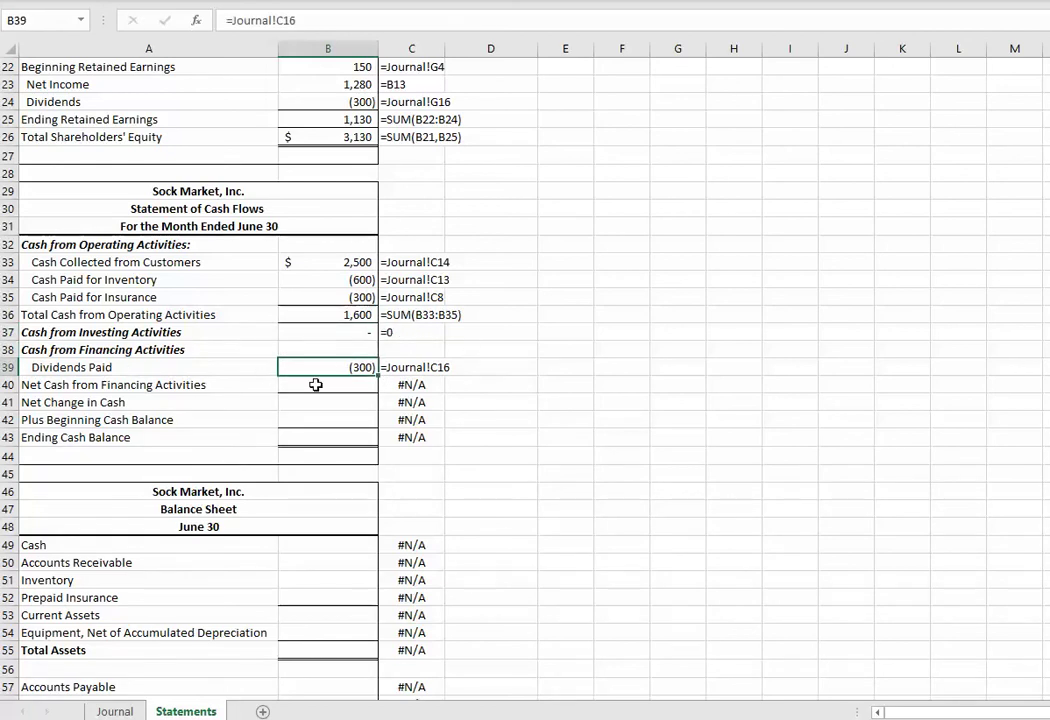
left_click(341, 381)
type("=sum(")
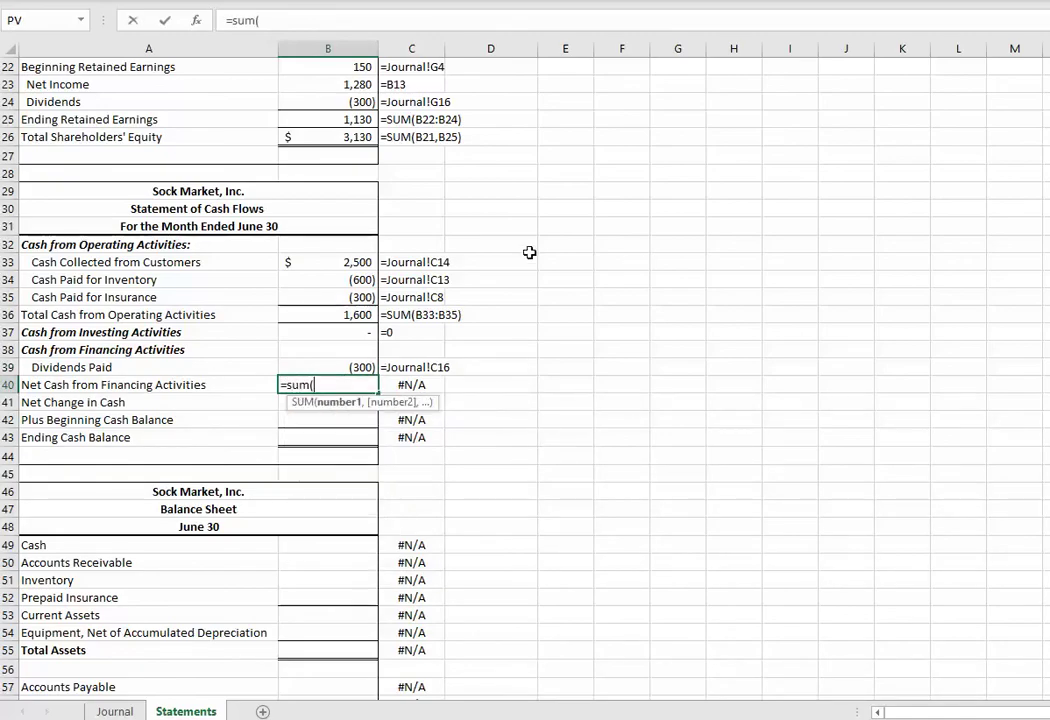
left_click(352, 367)
key("Return")
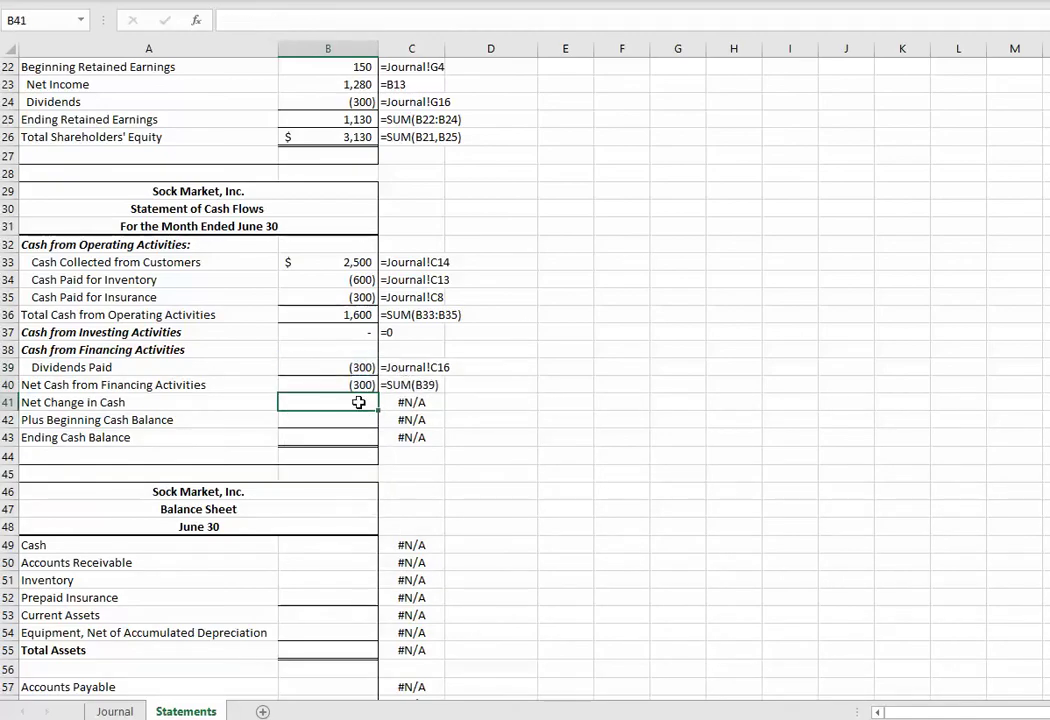
left_click(358, 386)
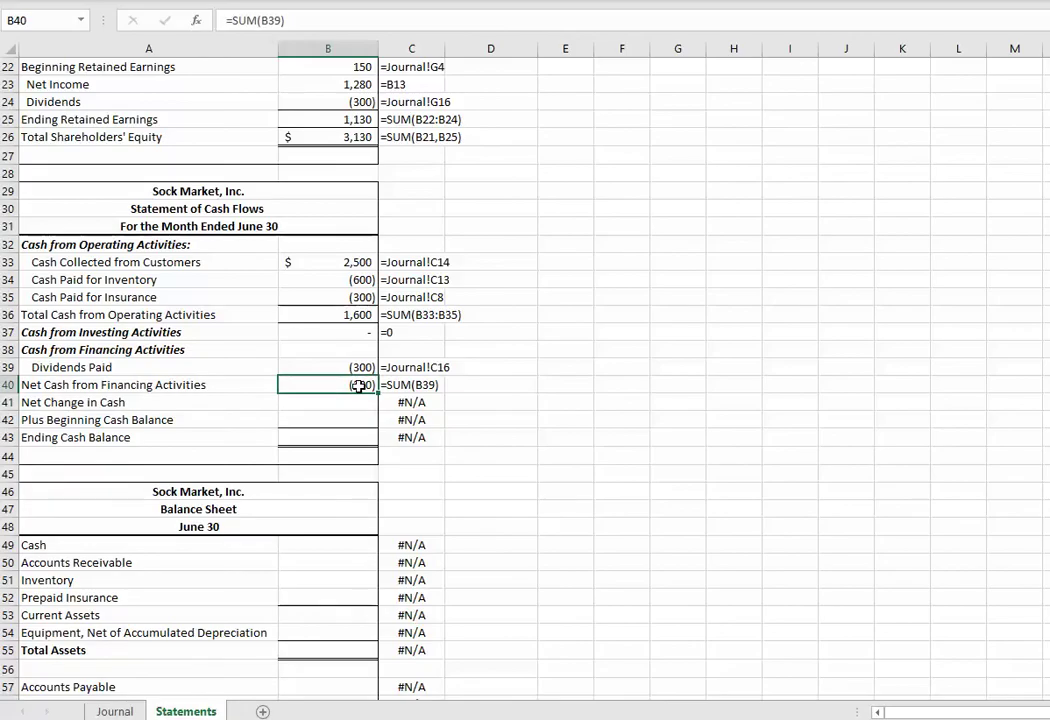
Add an 'O+I+F' reminder note in the cell beside Net Change in Cash
left_click(368, 406)
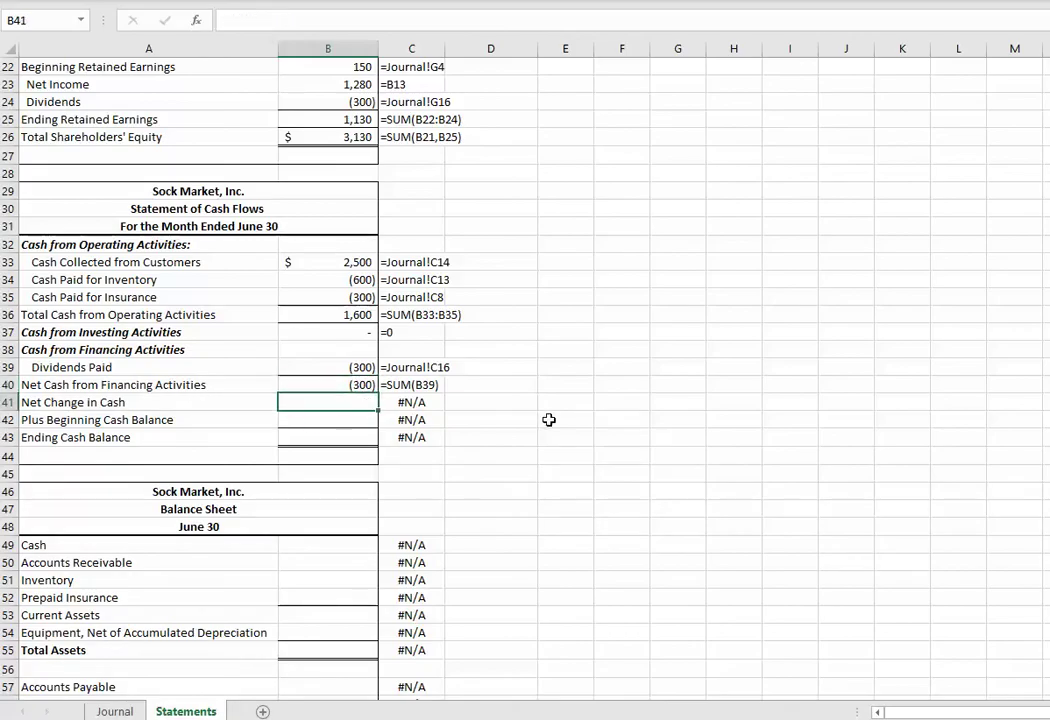
left_click(520, 403)
type("'")
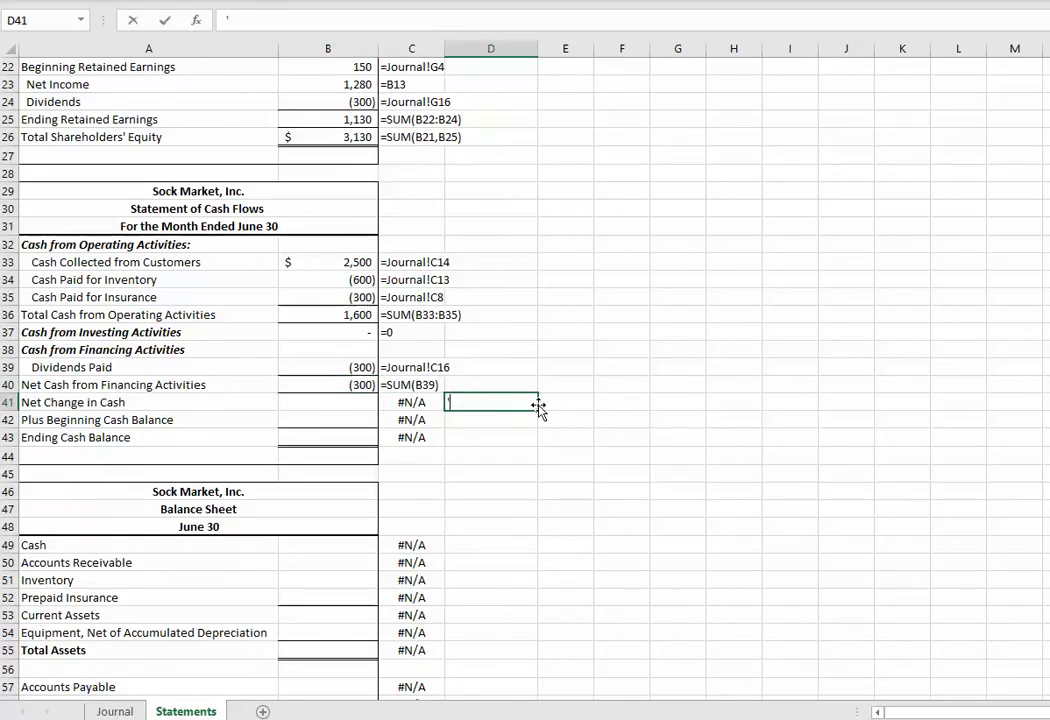
type("=O+I+F")
key("Return")
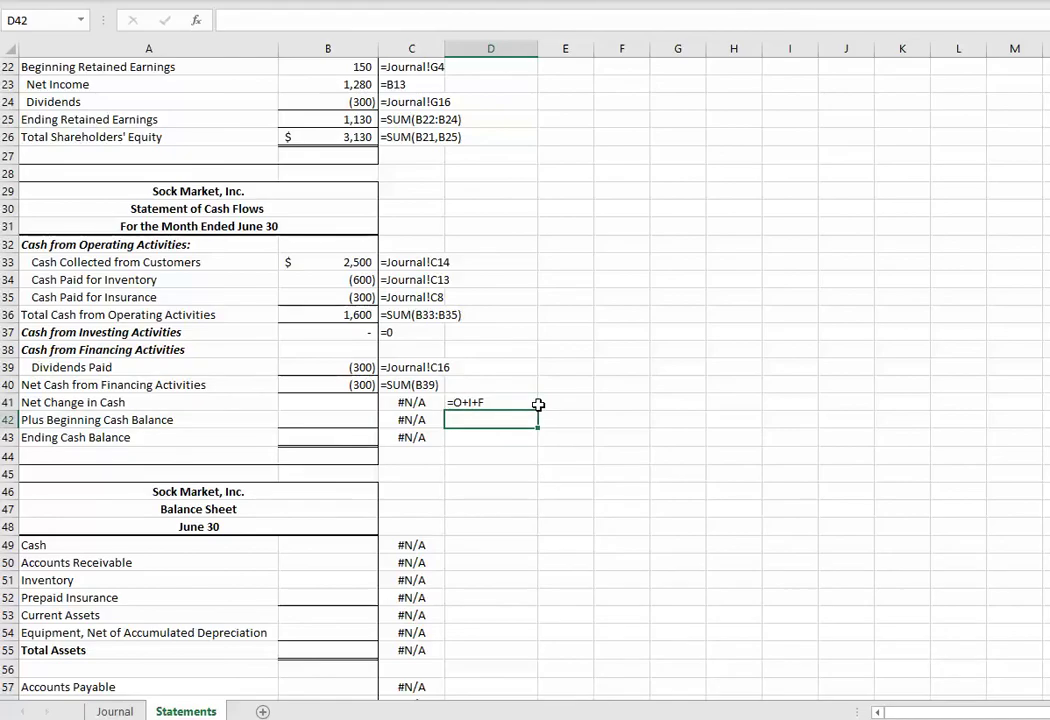
Set Net Change in Cash to =SUM(B36,B37,B40), totalling operating, investing and financing cash to 1,300
left_click(342, 401)
type("=sum(")
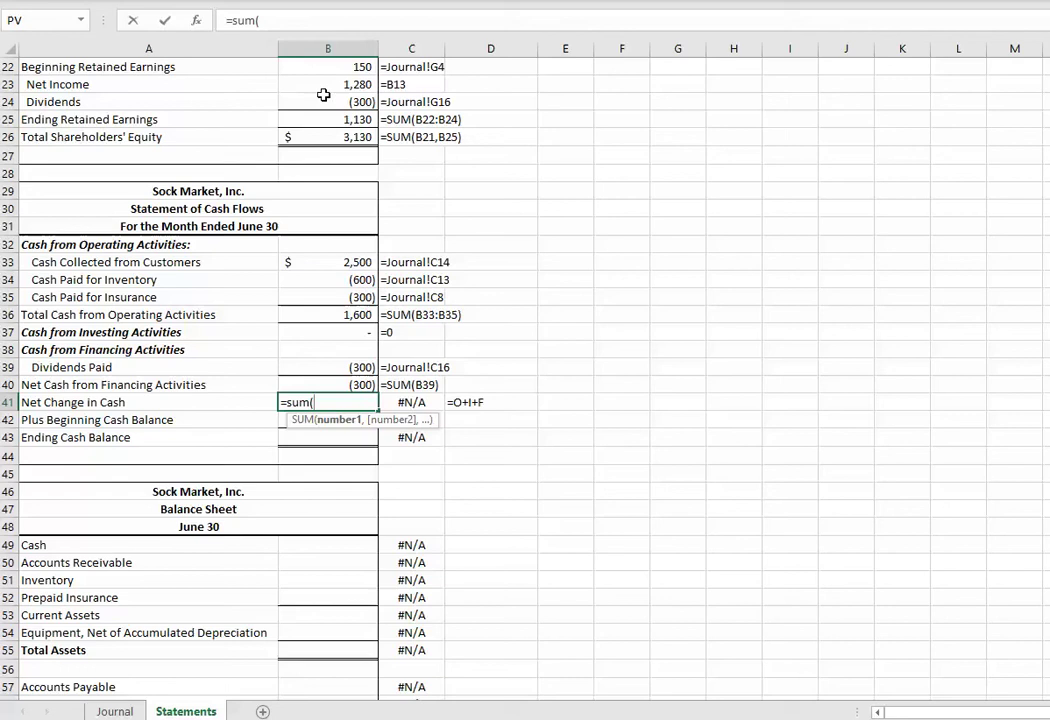
left_click(343, 314)
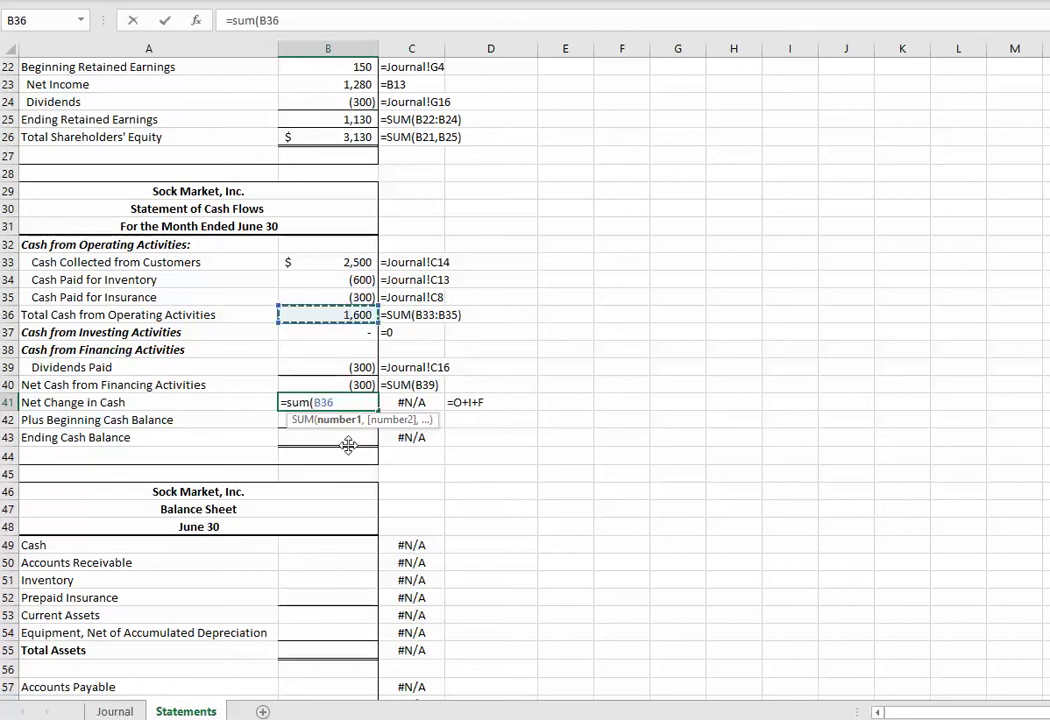
type(",")
left_click(366, 333)
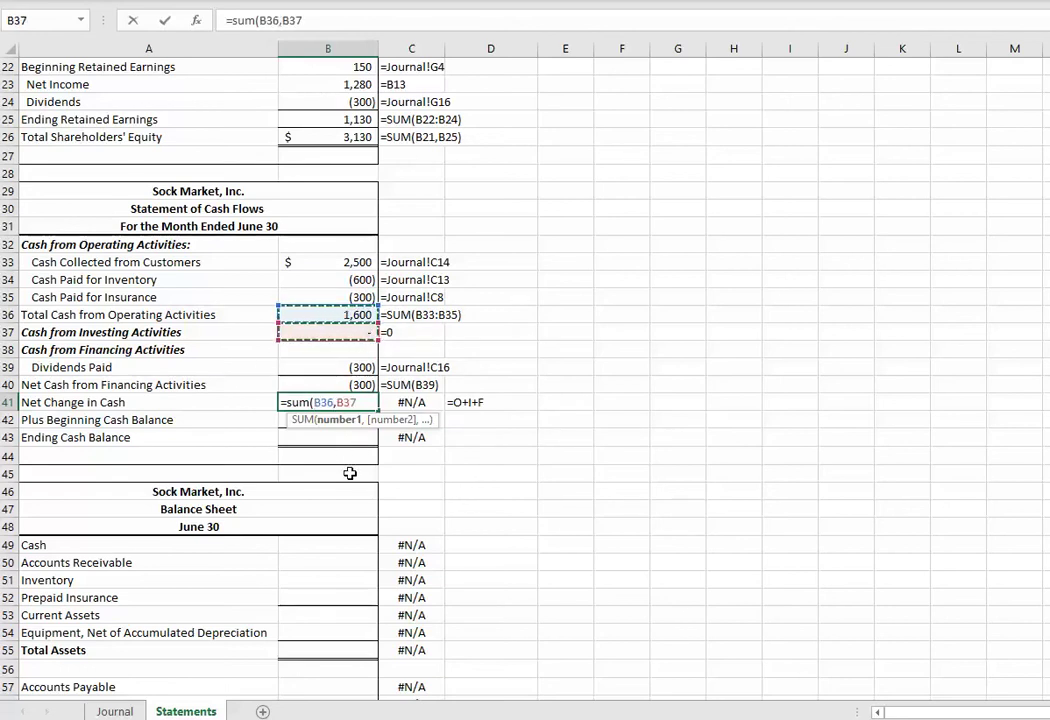
type(",")
left_click(365, 385)
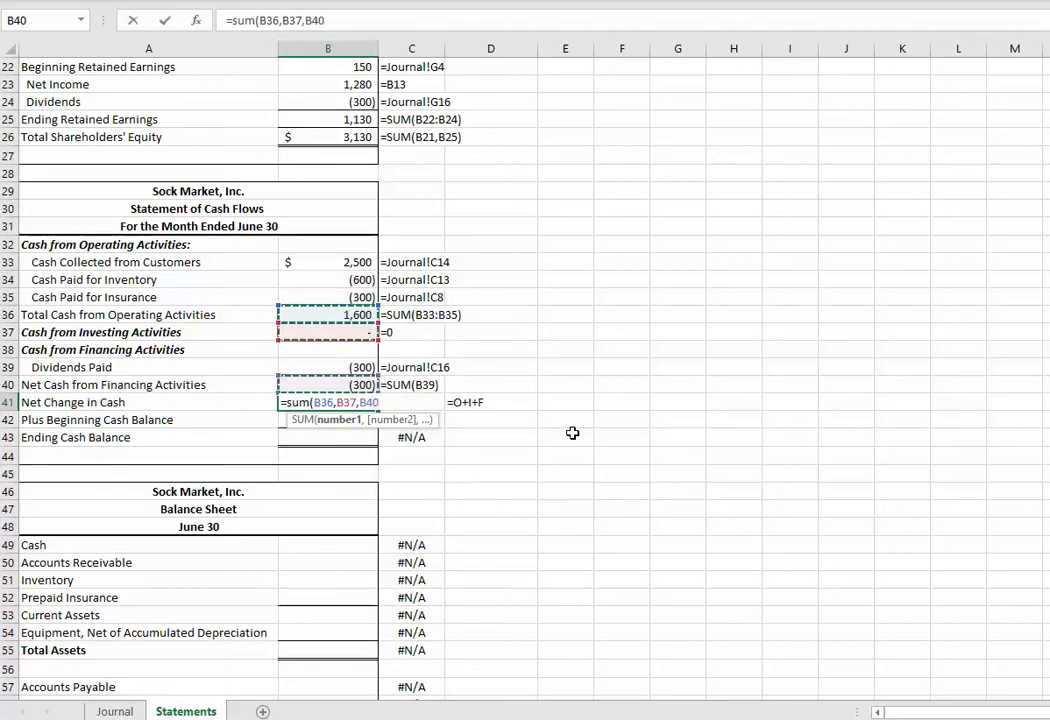
key("Return")
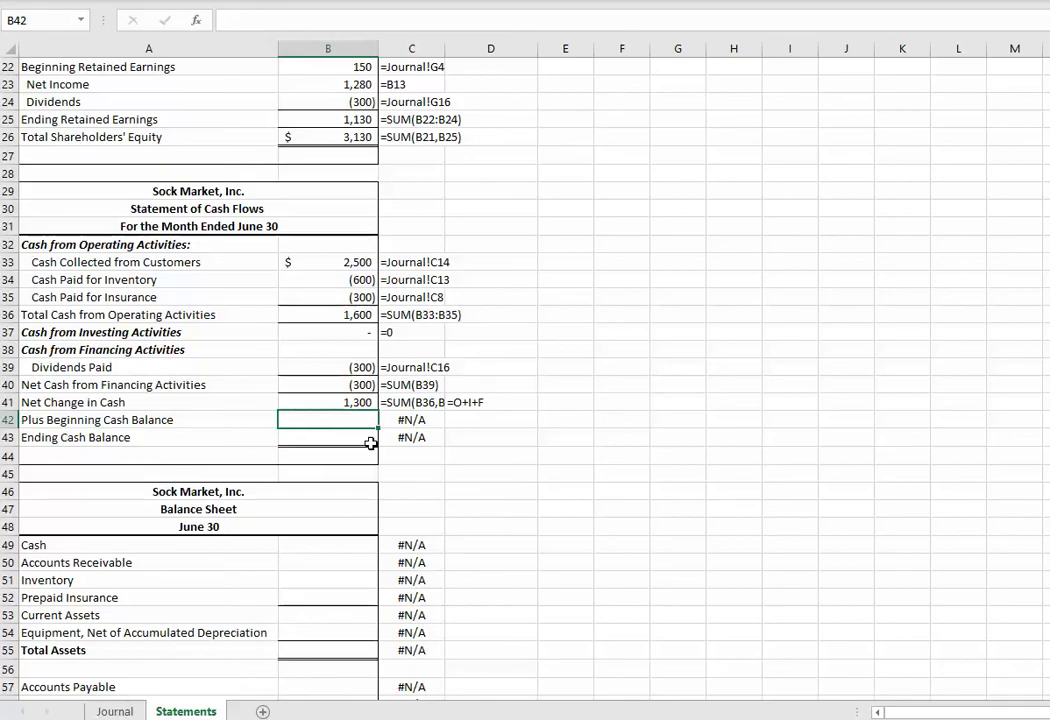
Link Beginning Cash Balance to the Journal's June 1 cash of 2,170 (Journal!C3)
type("=")
left_click(116, 711)
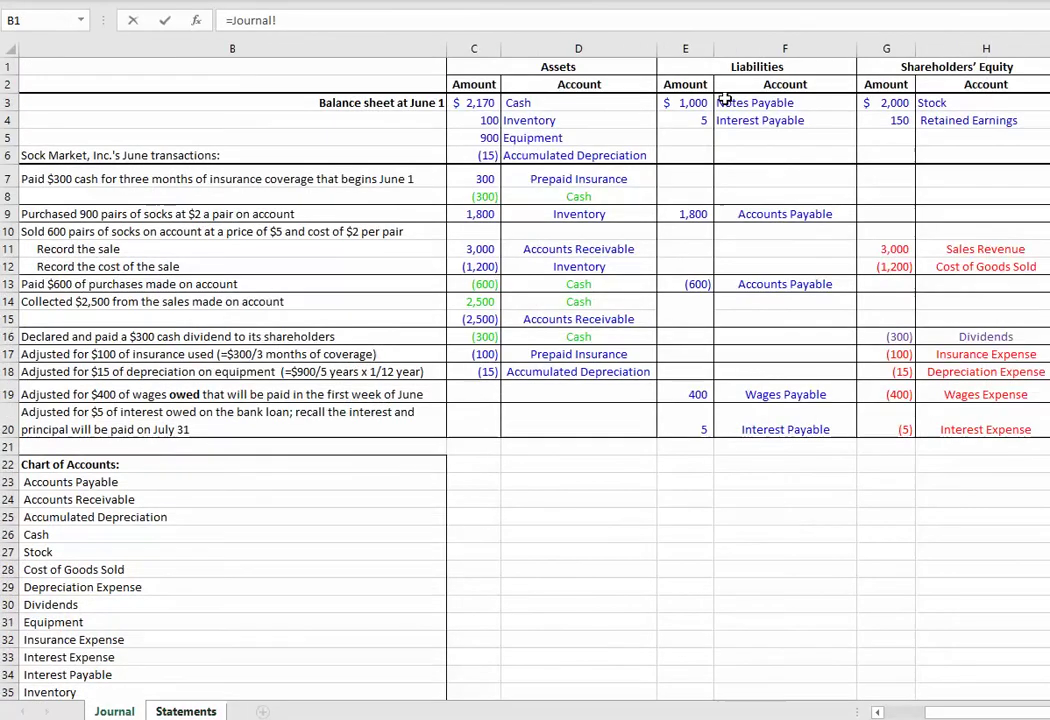
left_click(476, 103)
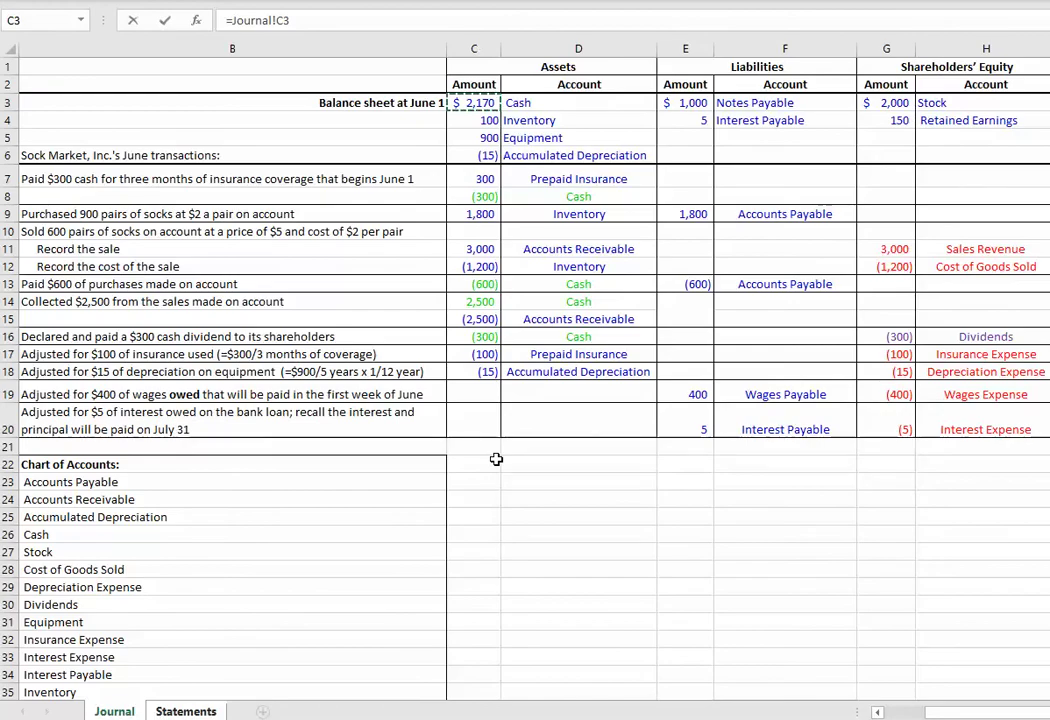
key("ctrl+Return")
Total Ending Cash Balance as =SUM(B41:B42), giving $3,470
key("Return")
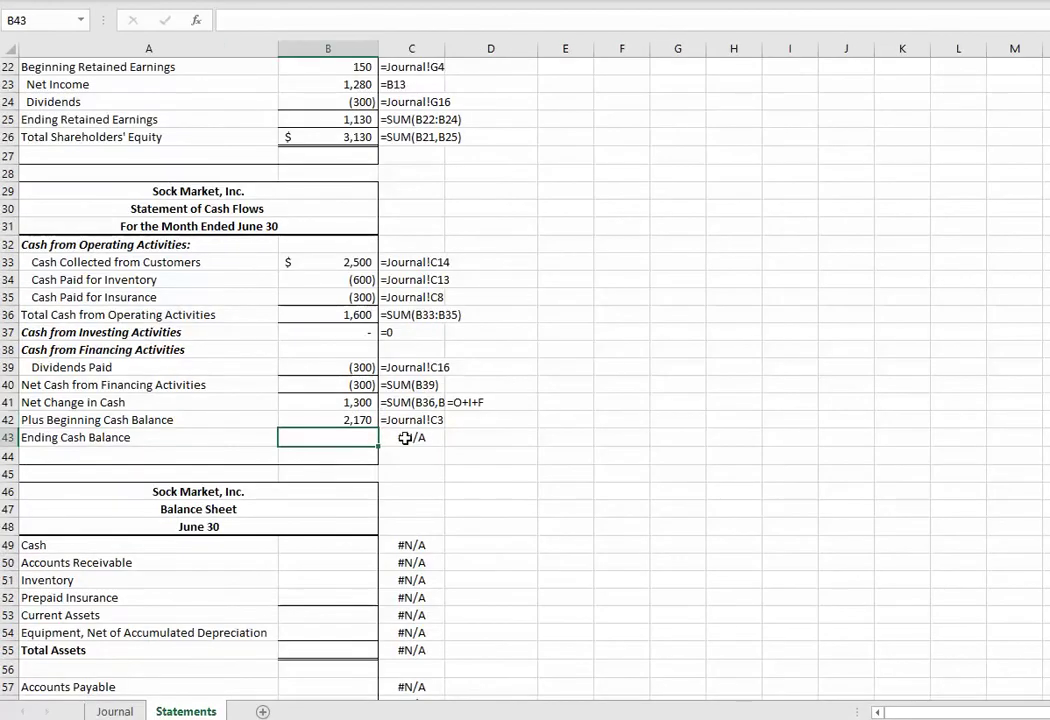
type("=sum(")
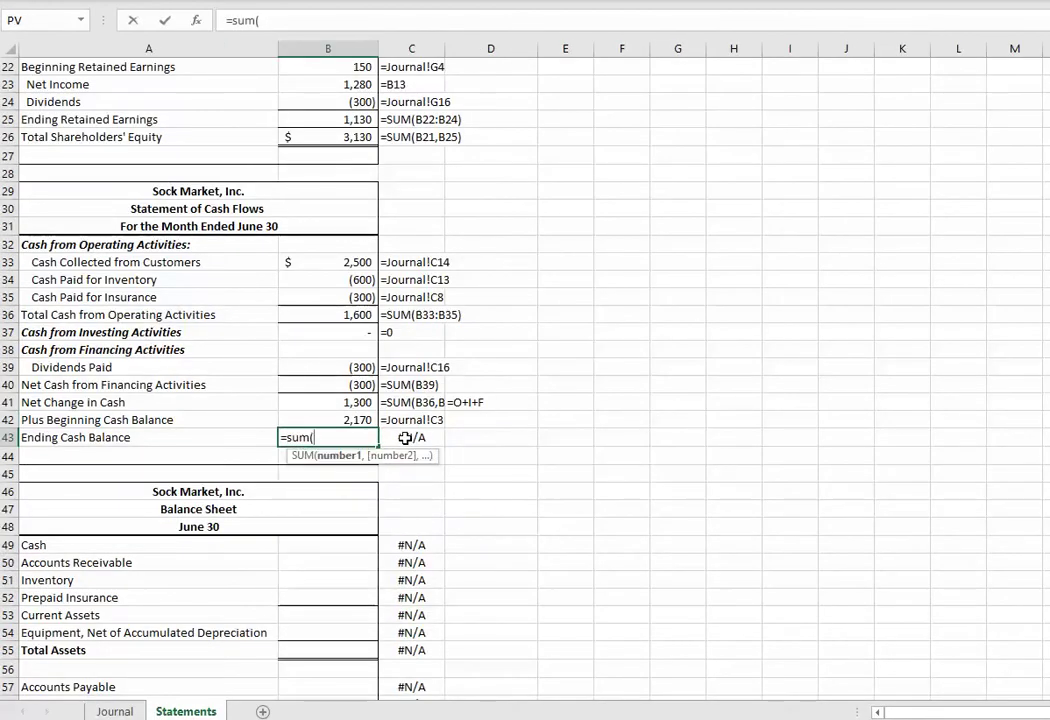
left_click_drag(318, 401, 330, 421)
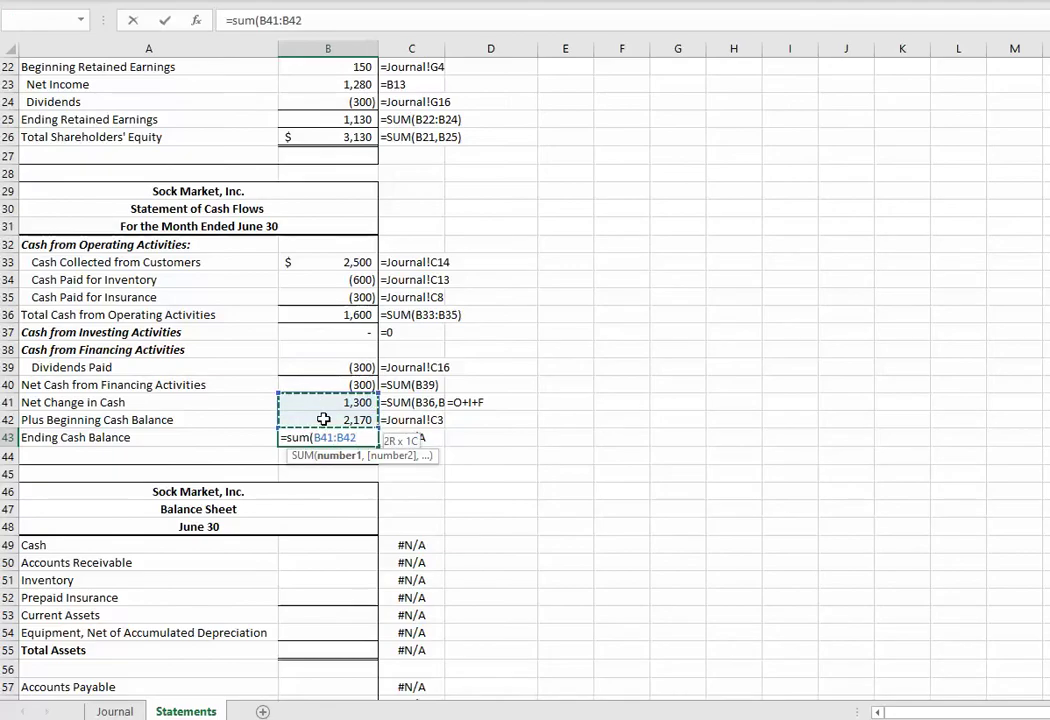
key("Return")
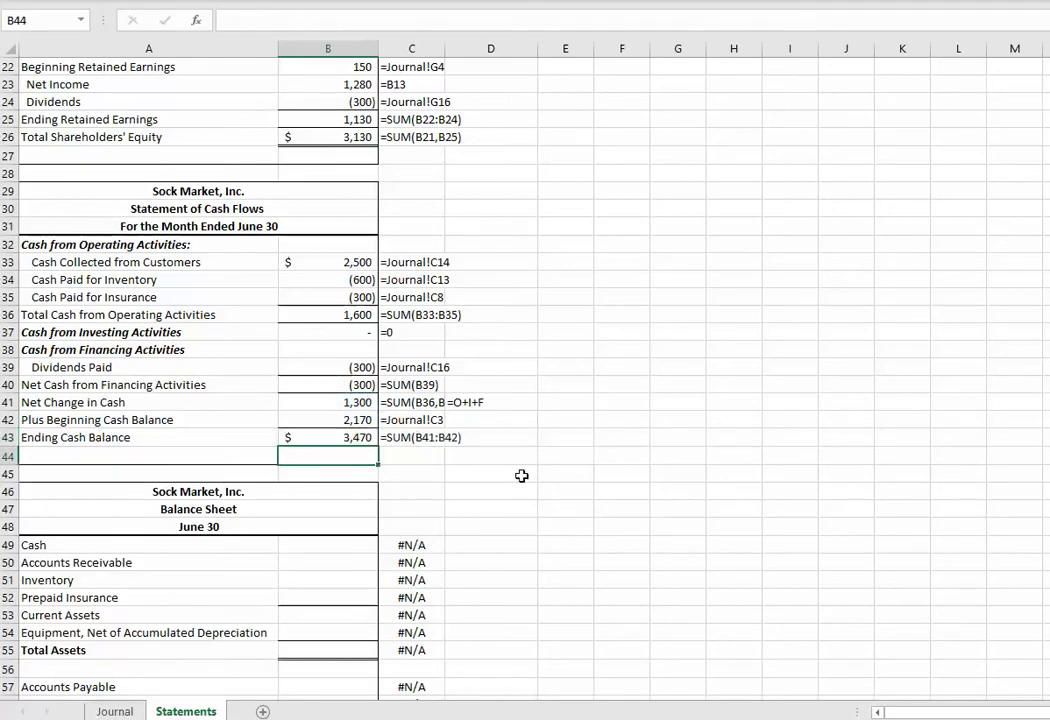
Set the balance sheet's Cash amount to =B43, showing the $3,470 ending cash
scroll(253, 368, "down", 3)
left_click(215, 368)
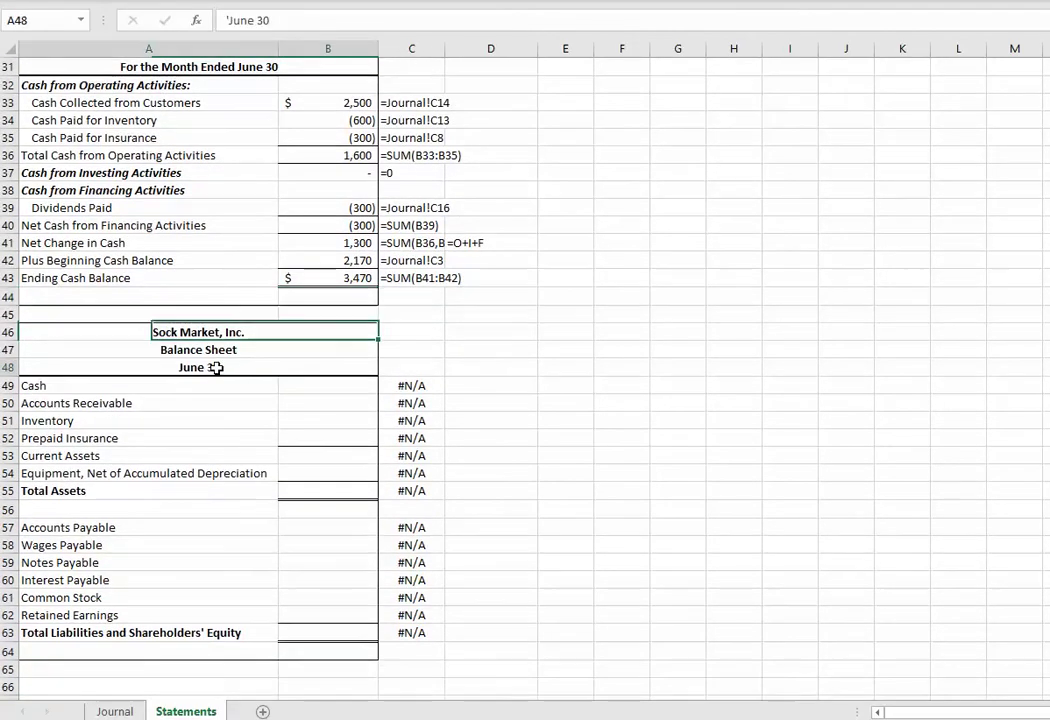
left_click(321, 389)
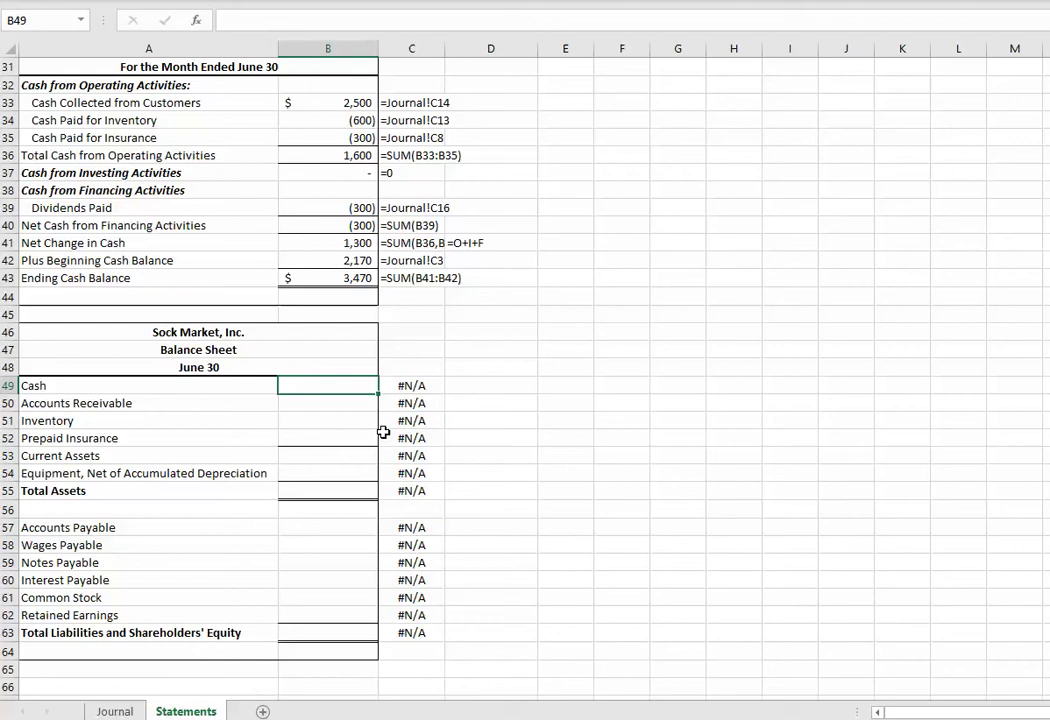
type("=")
left_click_drag(347, 278, 340, 296)
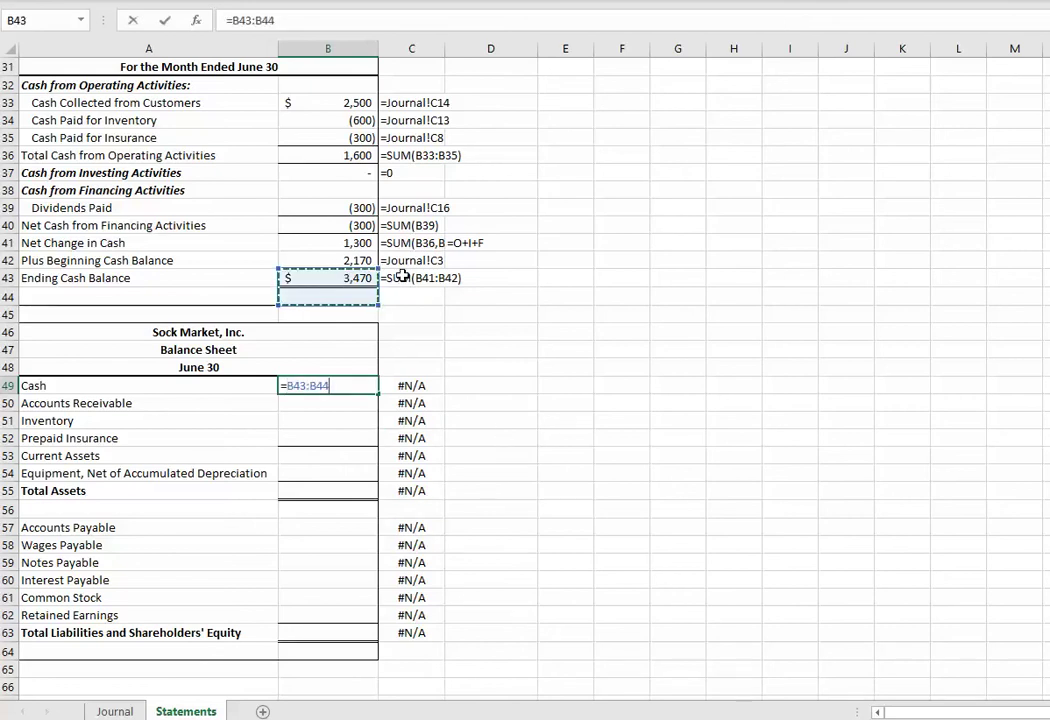
left_click(340, 279)
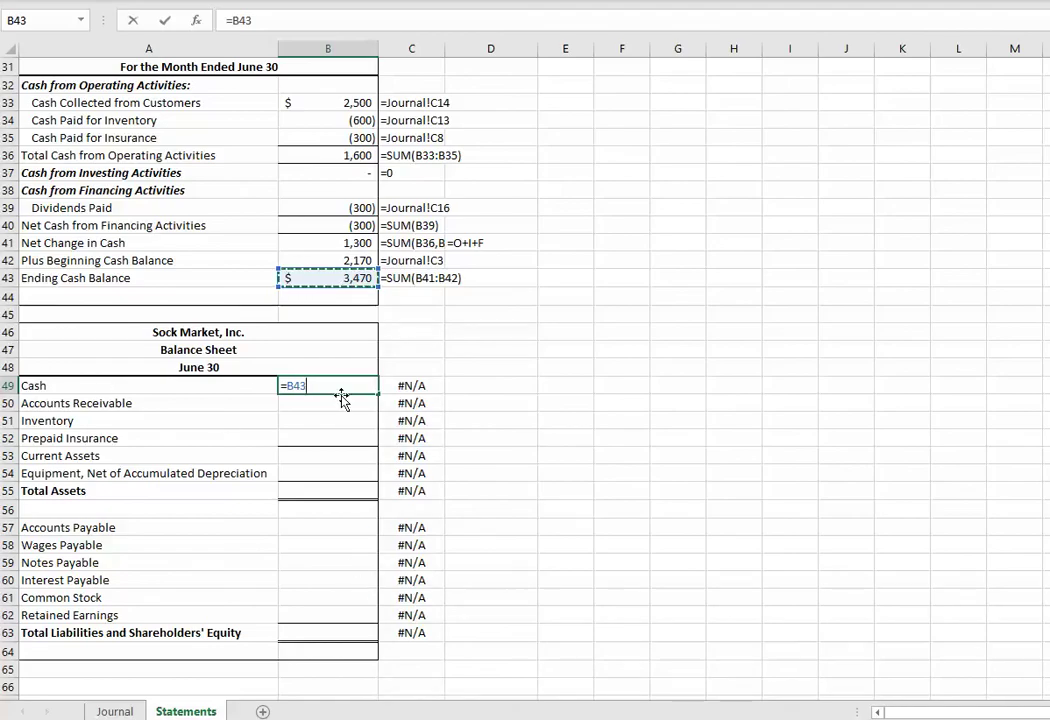
key("Return")
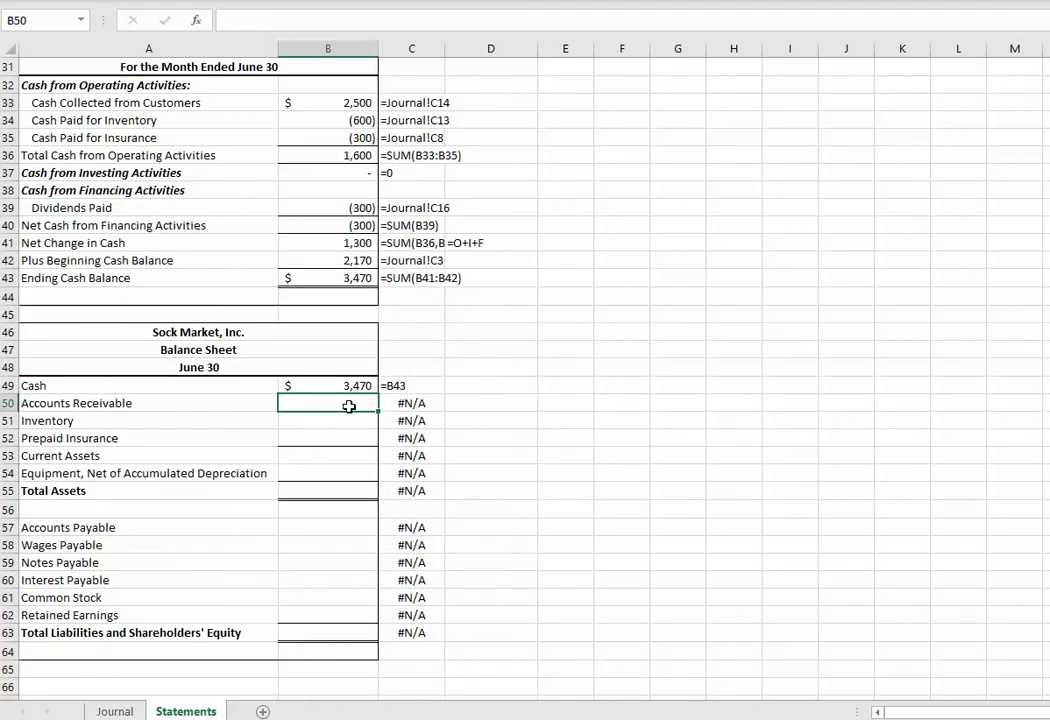
Enter =SUM(Journal!C11,Journal!C15) for Accounts Receivable, combining the 3,000 sale and (2,500) collection into 500
type("=sum(")
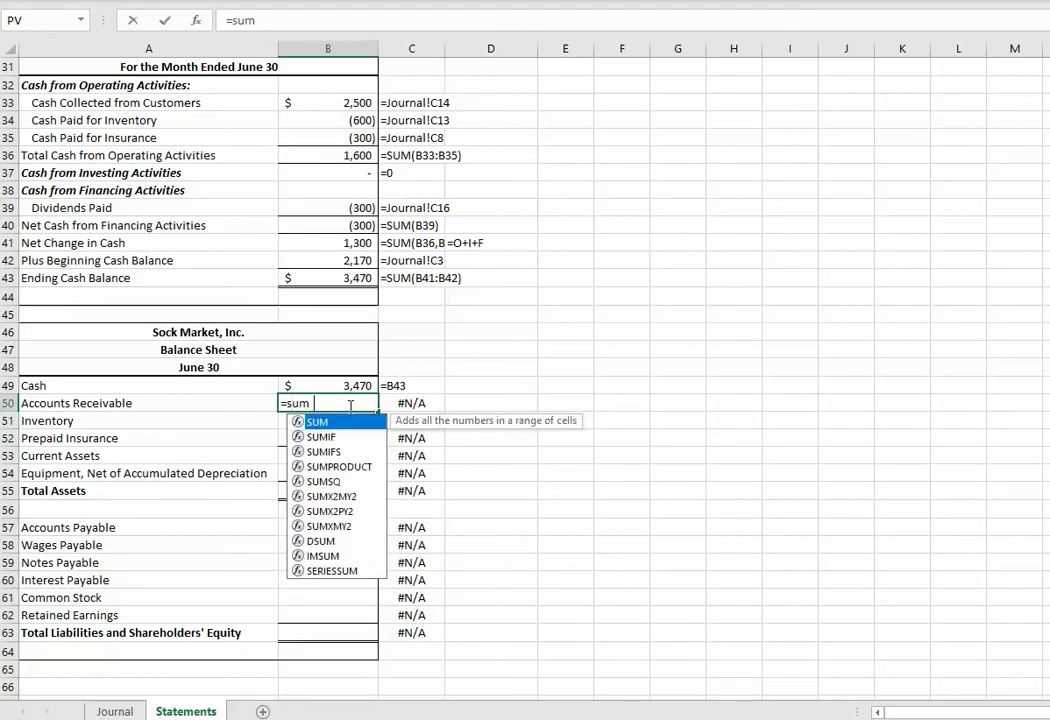
left_click(125, 711)
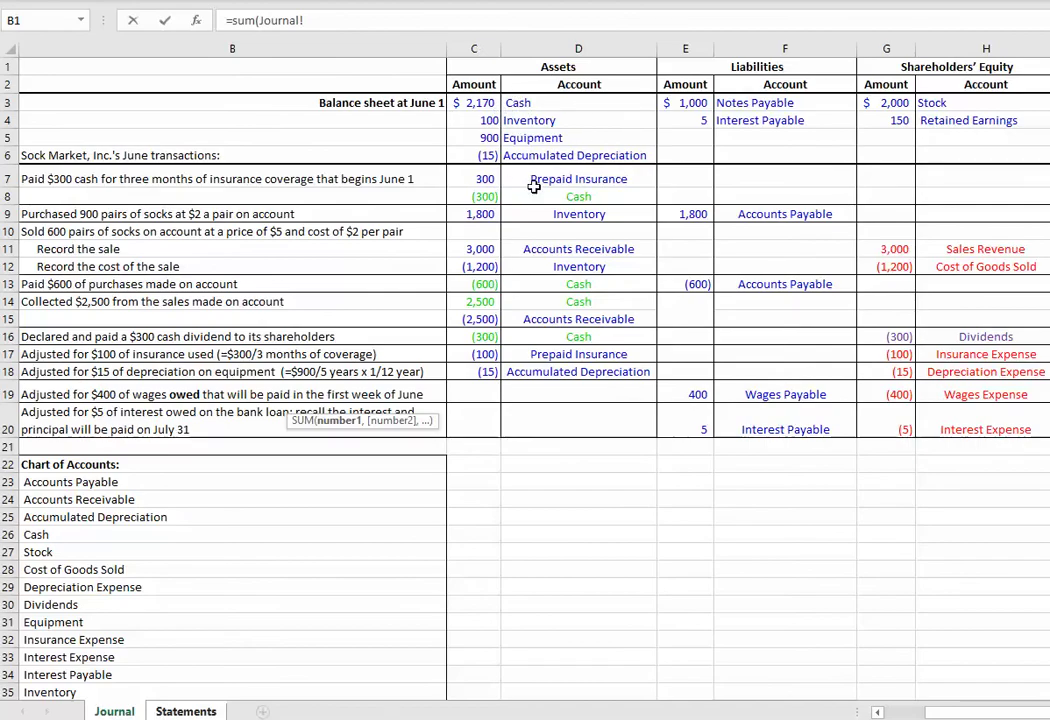
left_click(479, 247)
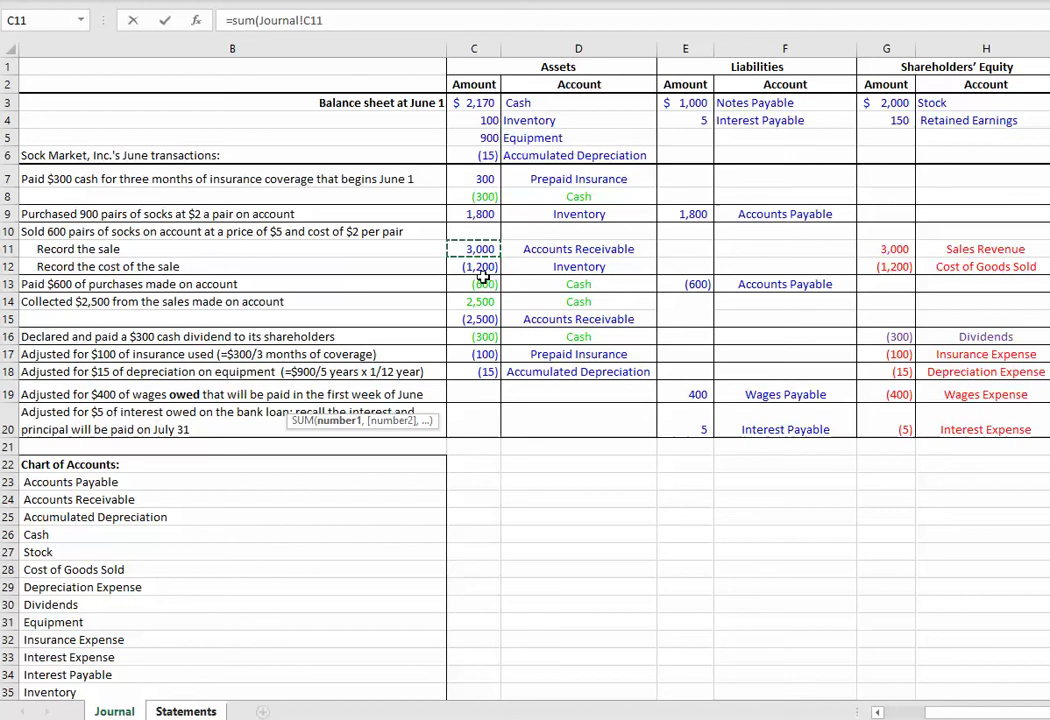
type(",")
left_click(476, 318)
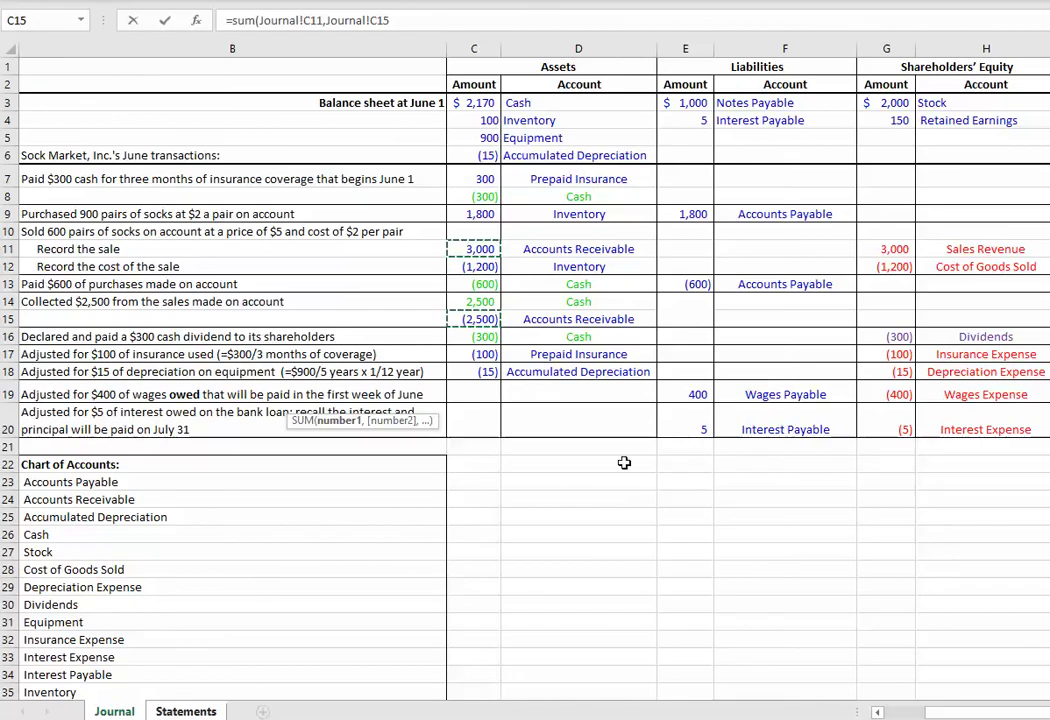
key("Return")
left_click(349, 403)
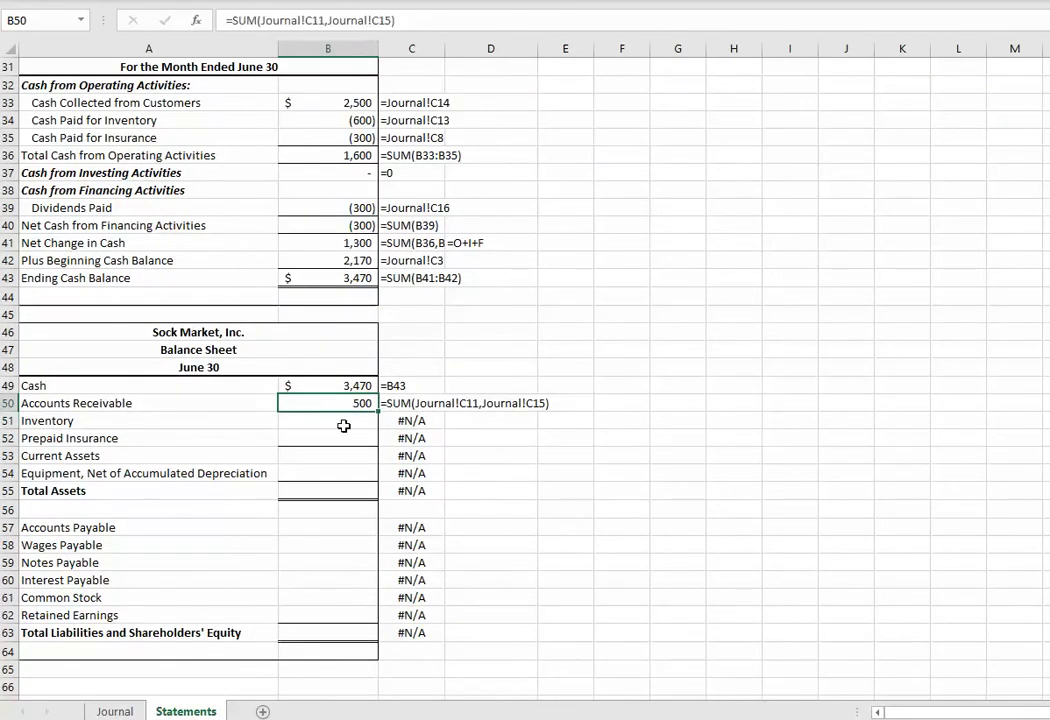
left_click(345, 422)
left_click(365, 405)
key("Return")
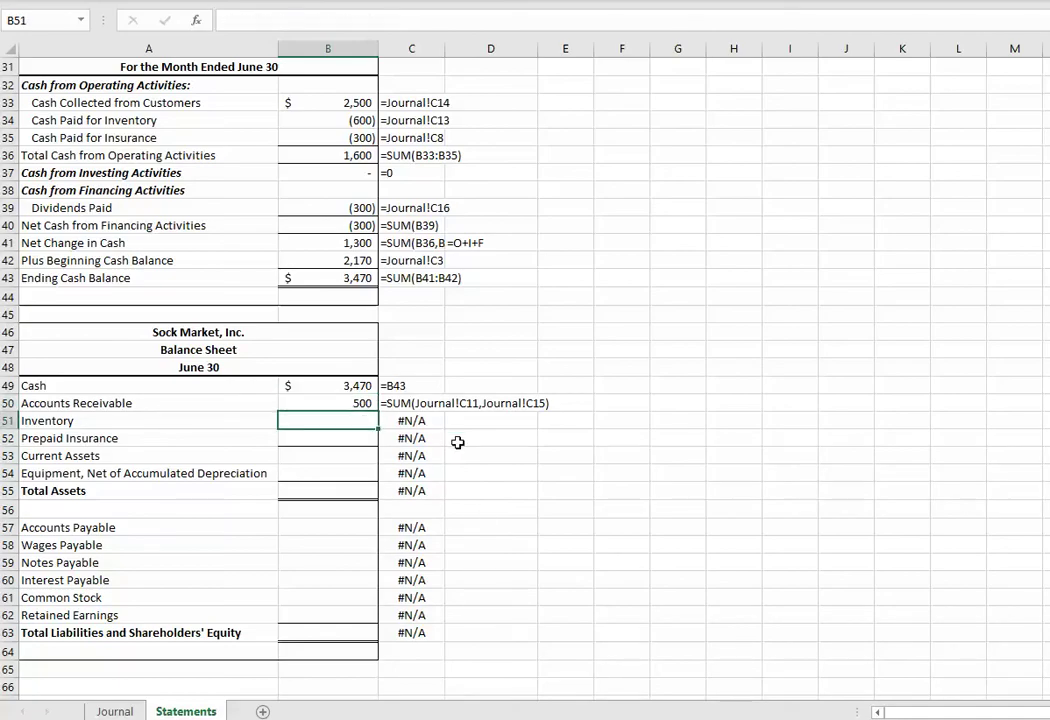
Enter =SUM(Journal!C4,Journal!C9,Journal!C12) for Inventory: 100 opening, 1,800 purchase, (1,200) cost, giving 700
type("=sum(")
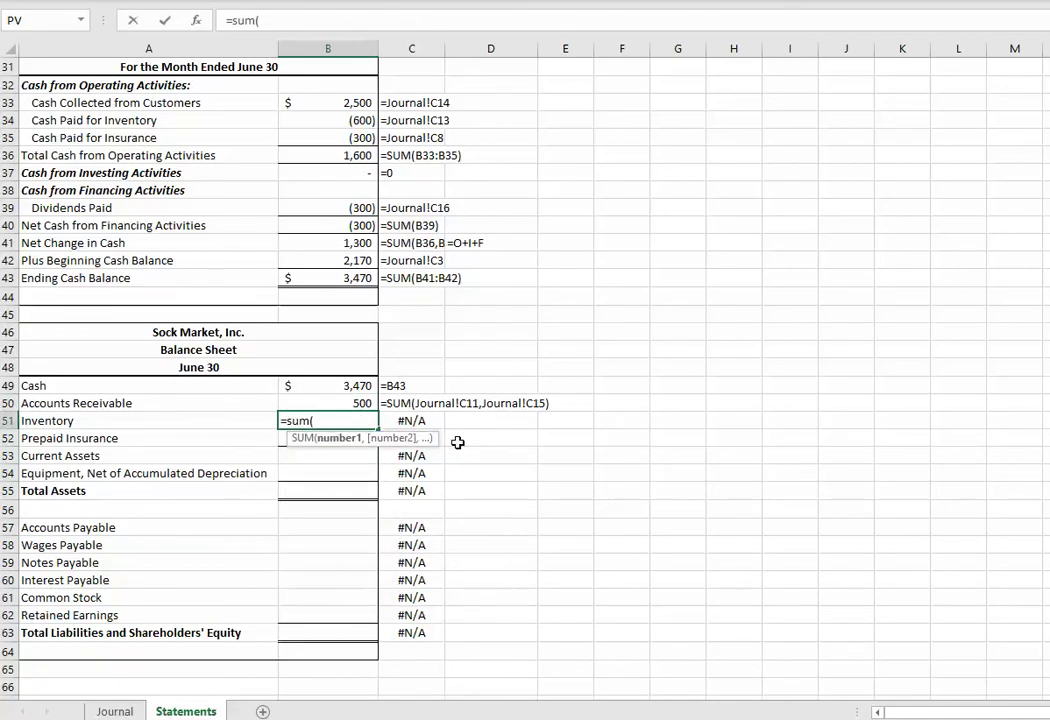
left_click(112, 710)
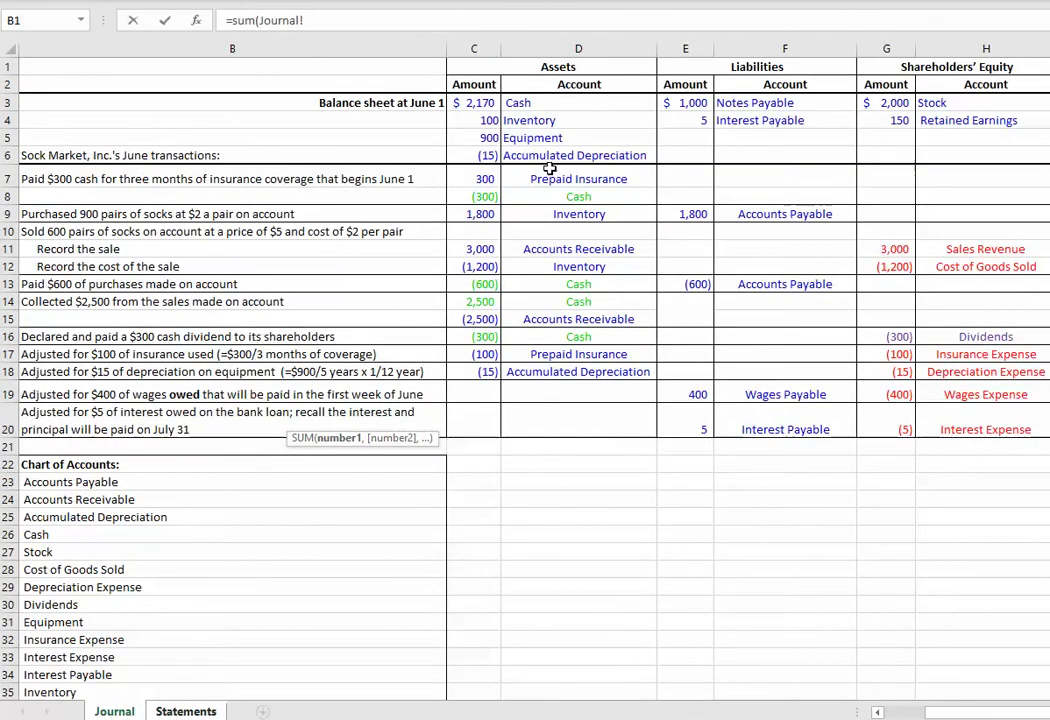
left_click(488, 119)
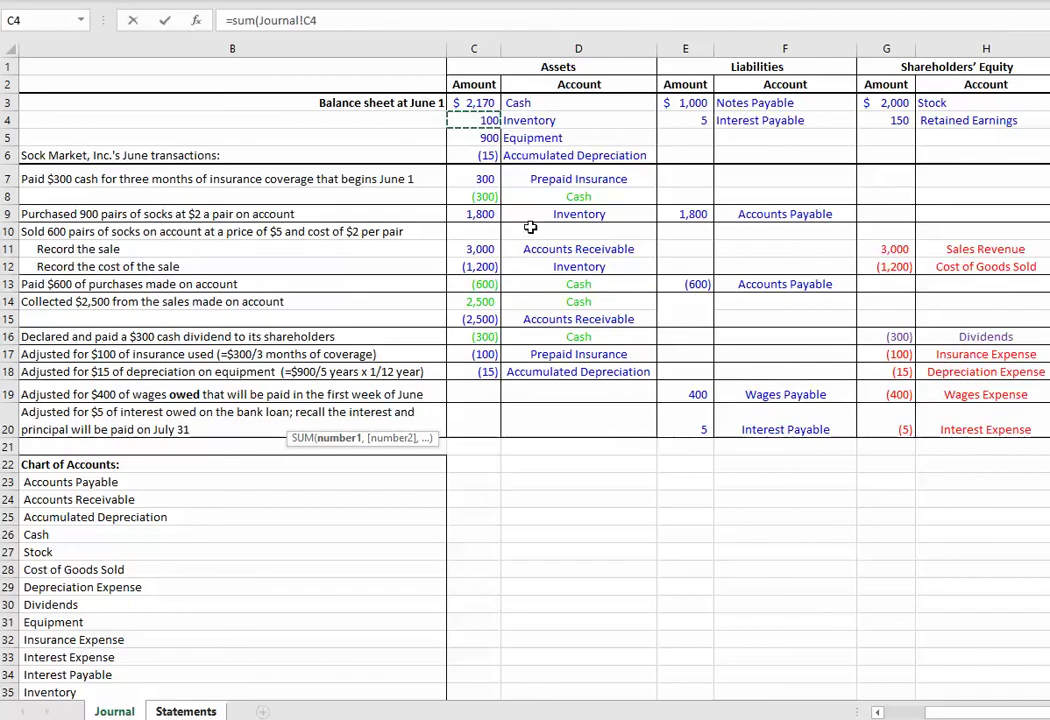
type(",")
left_click(472, 216)
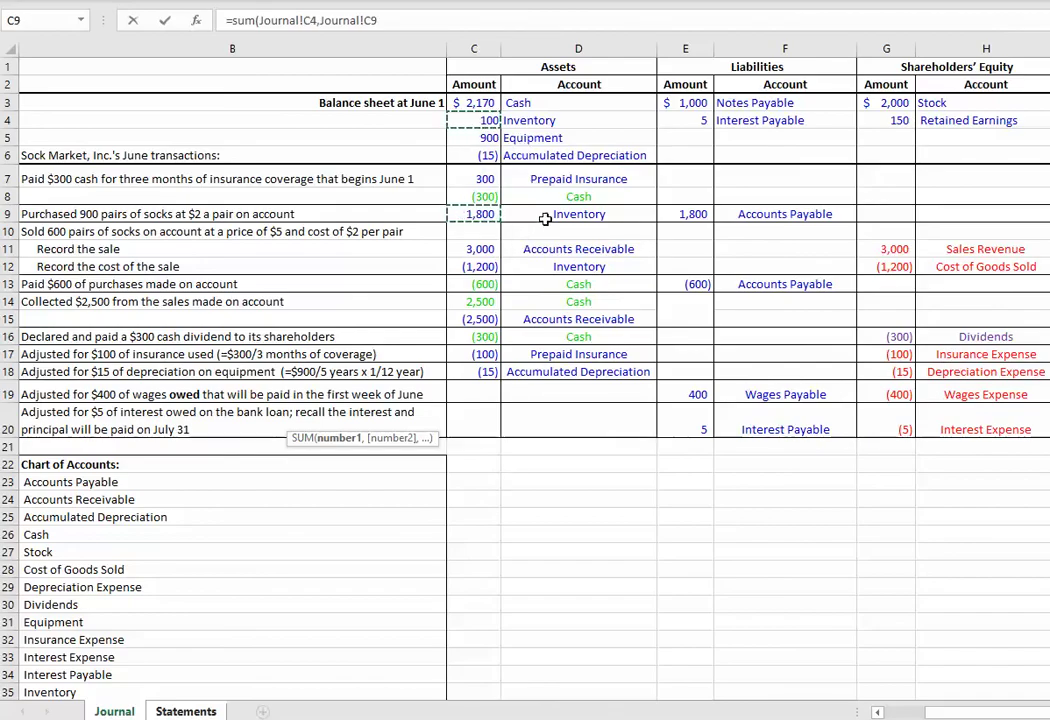
type(",")
left_click(482, 266)
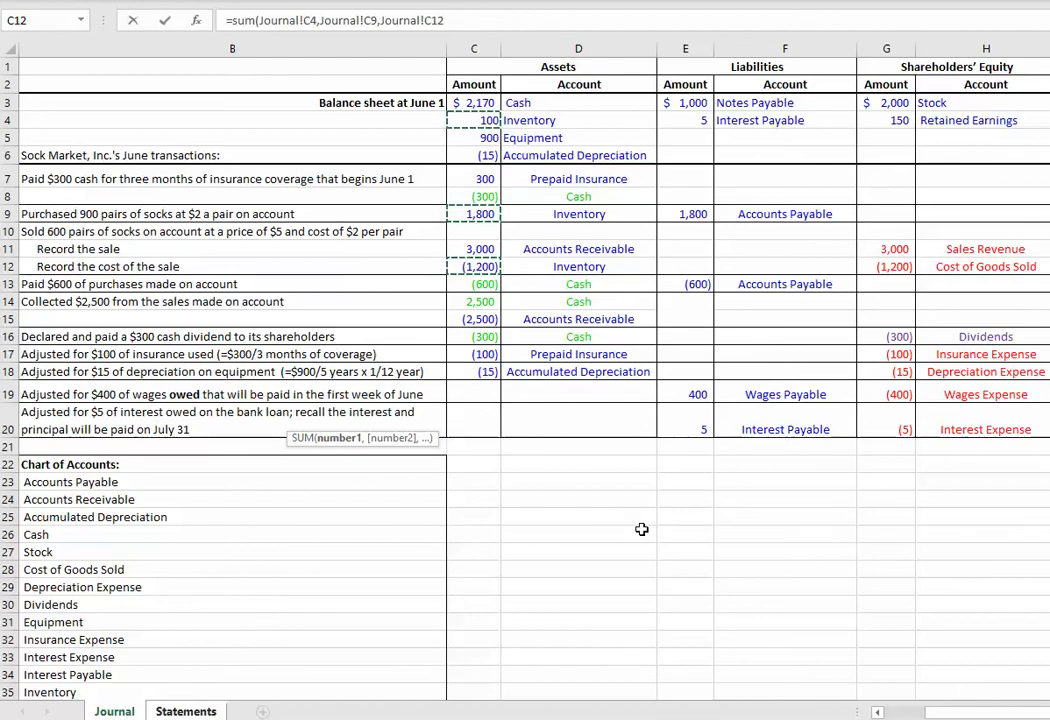
key("Return")
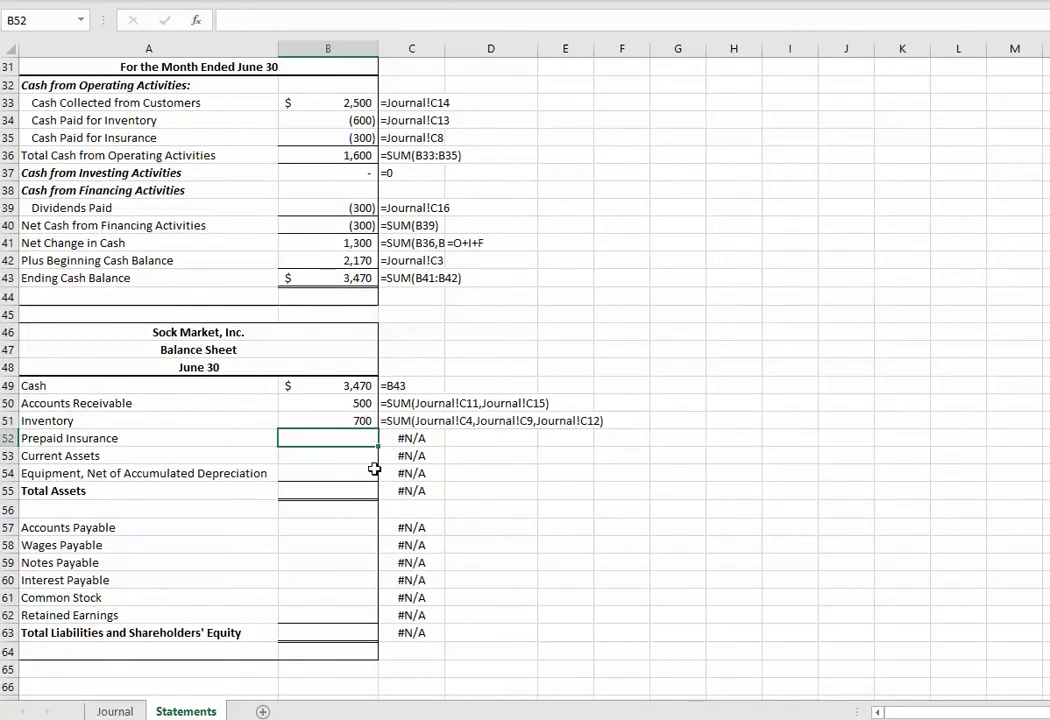
Set Prepaid Insurance to =SUM(Journal!C7,Journal!C17), combining 300 and (100) into 200
type("=sum")
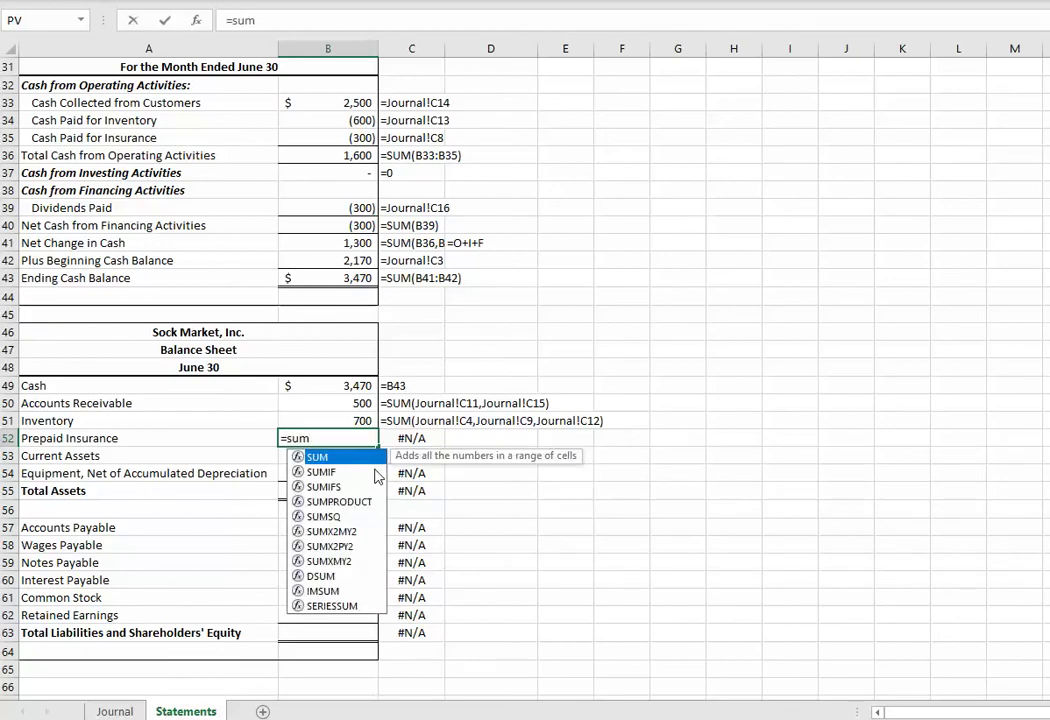
type("(")
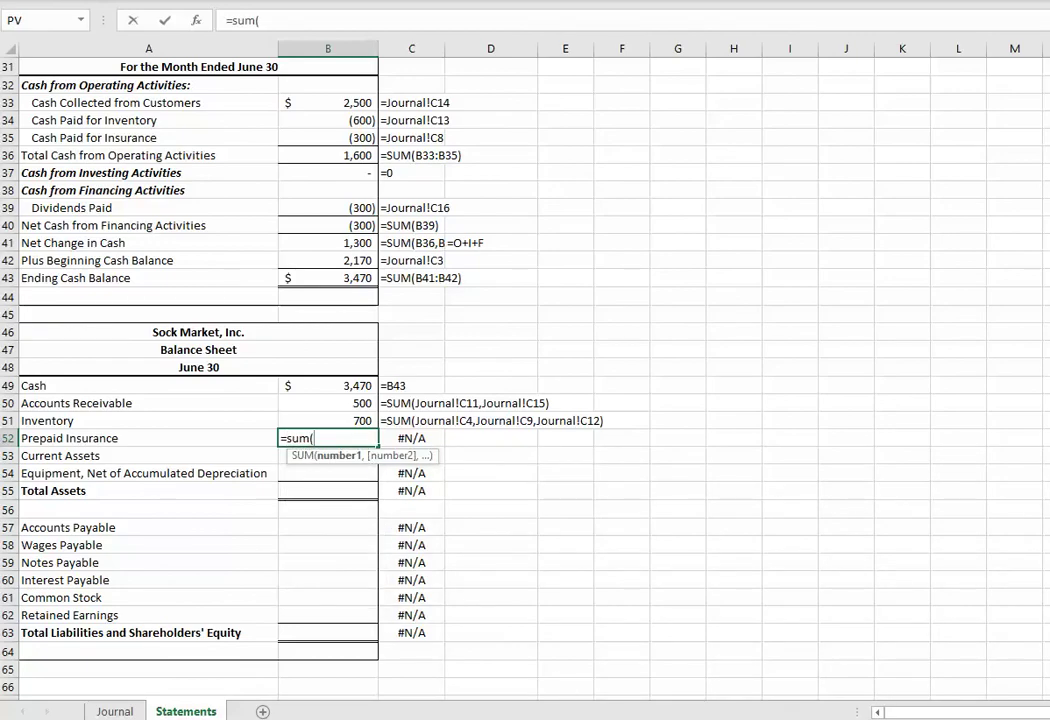
left_click(114, 711)
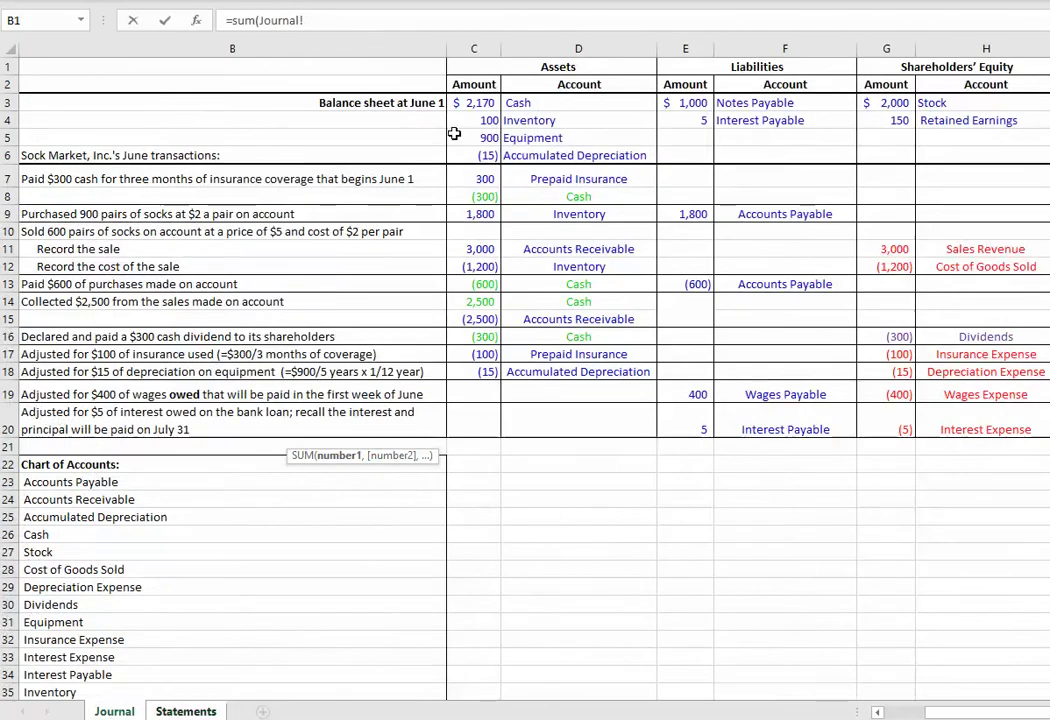
left_click(478, 178)
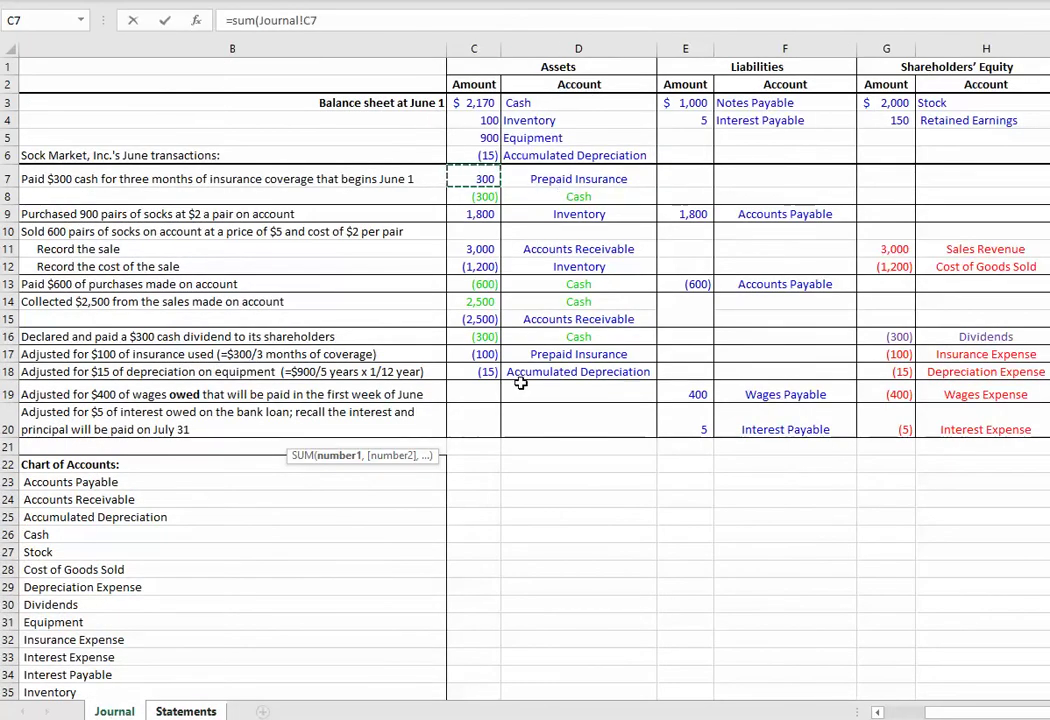
type(",")
left_click(470, 354)
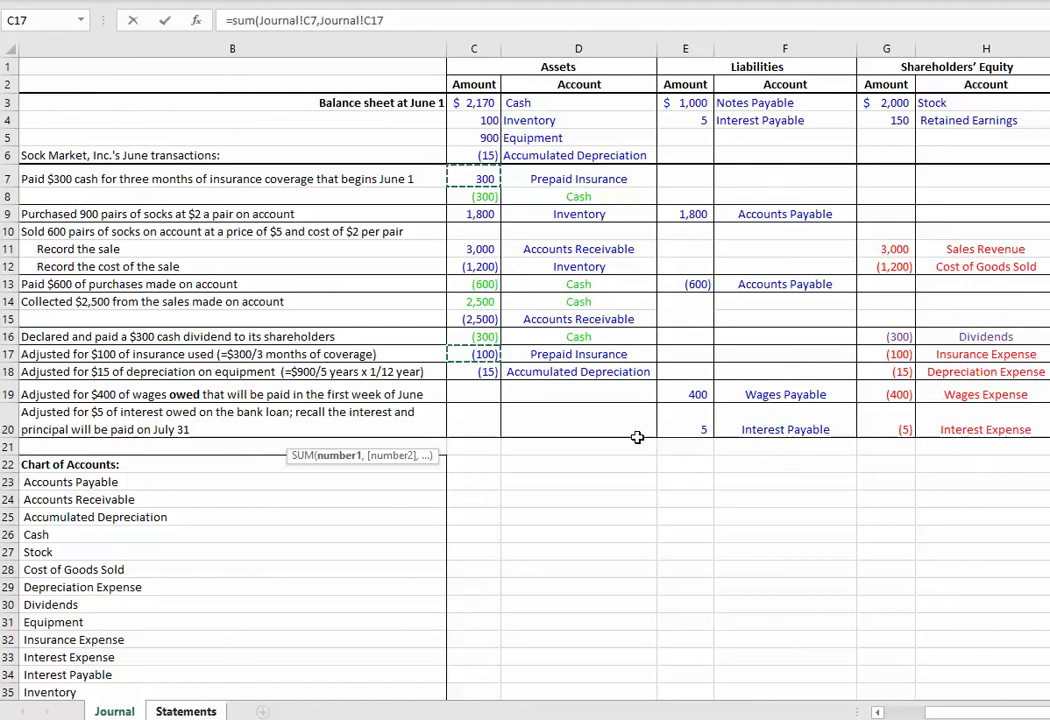
key("Return")
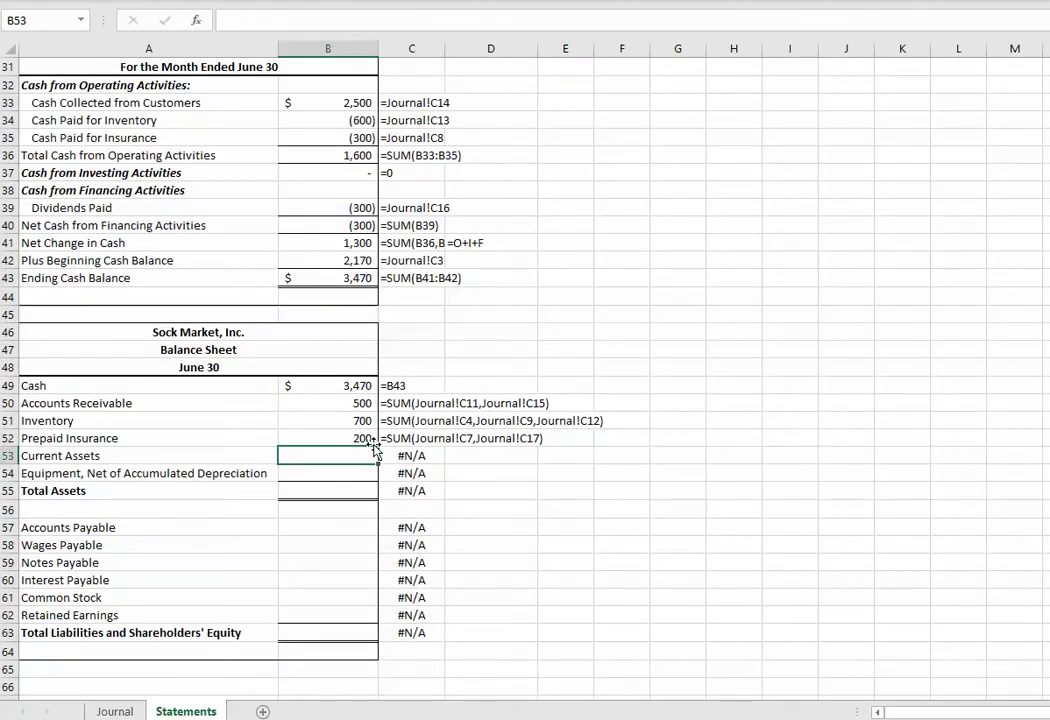
Total Current Assets as =SUM(B49:B52), giving 4,870
type("=sum(")
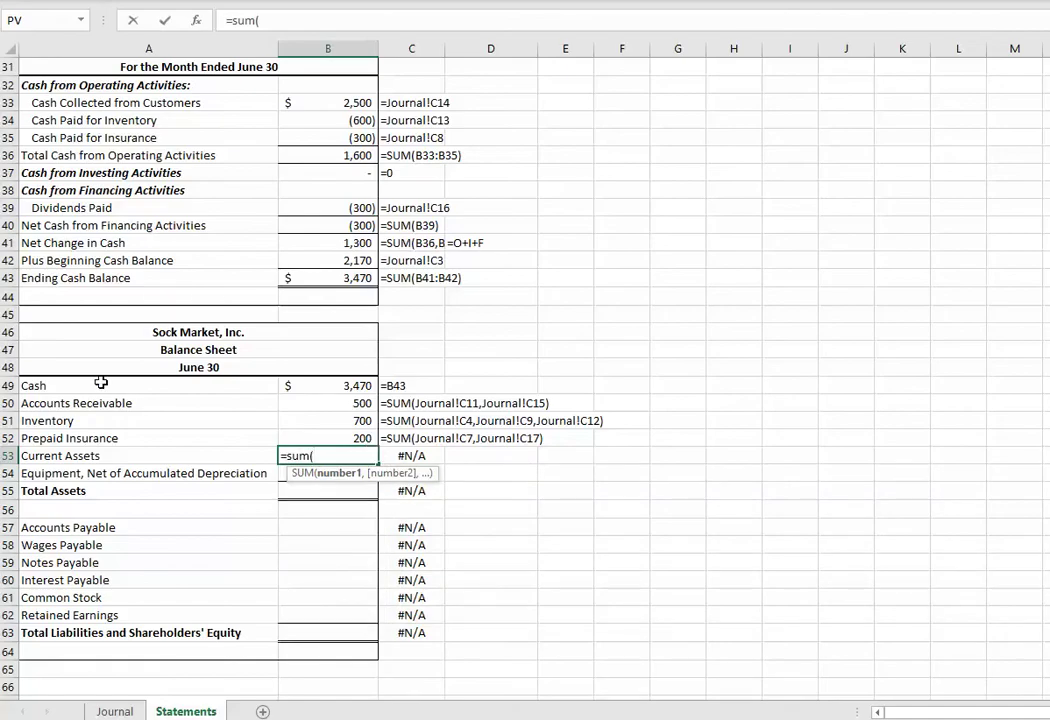
left_click_drag(354, 387, 361, 440)
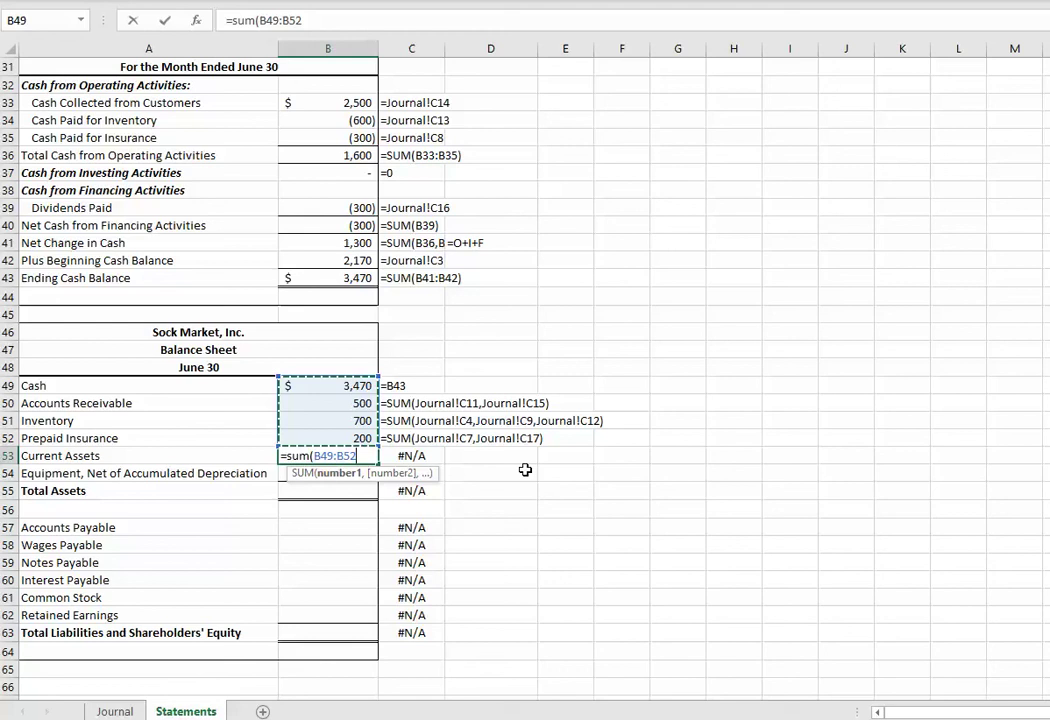
key("Return")
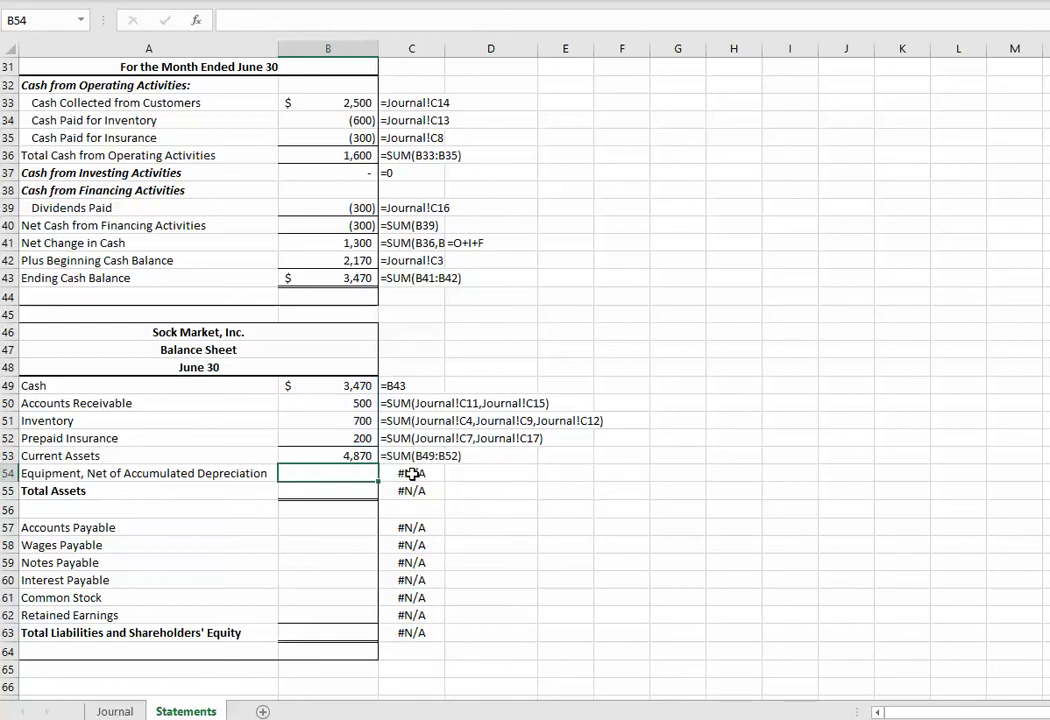
Enter =SUM(Journal!C5,Journal!C6,Journal!C18) for net equipment: 900 less two (15) depreciation amounts, giving 870
type("=sum(")
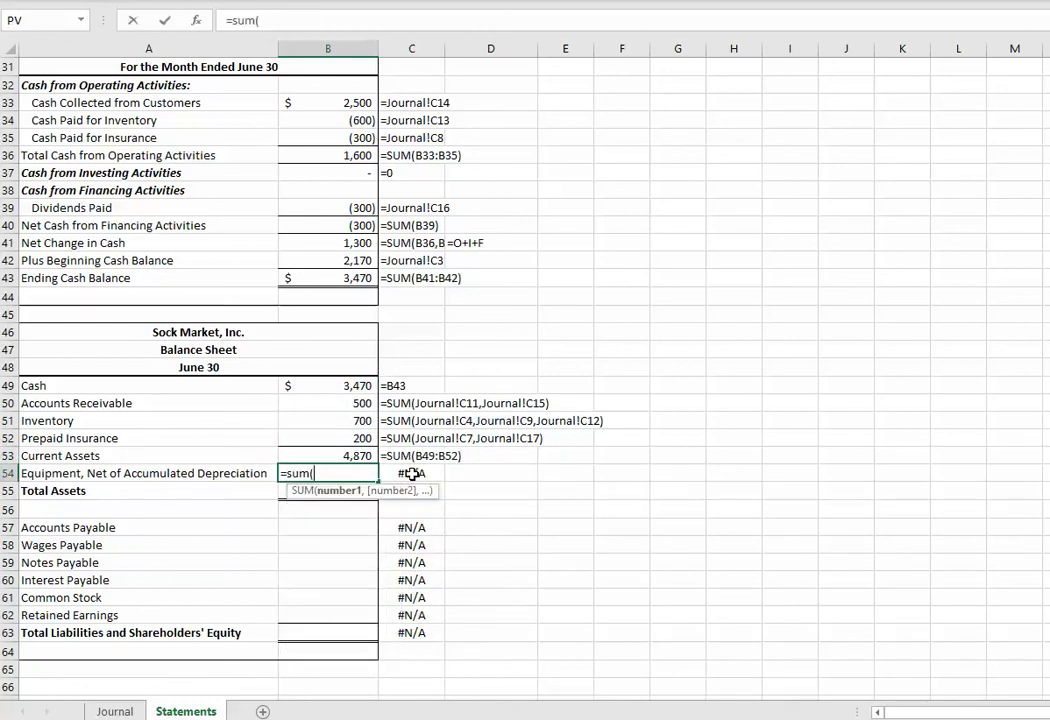
left_click(127, 711)
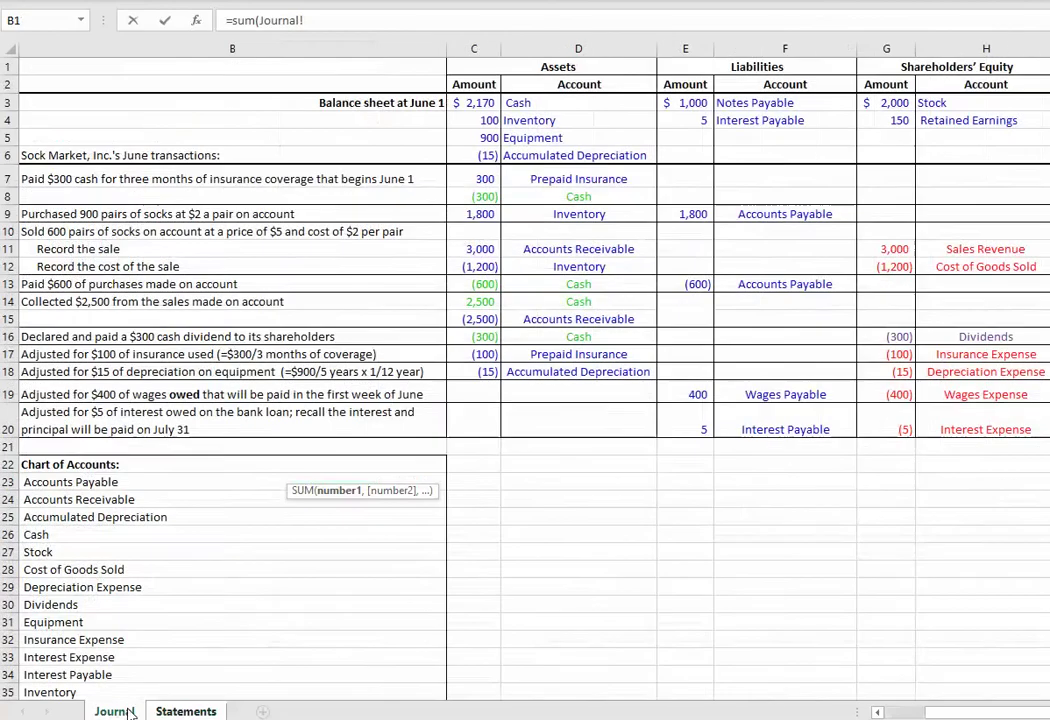
left_click(486, 142)
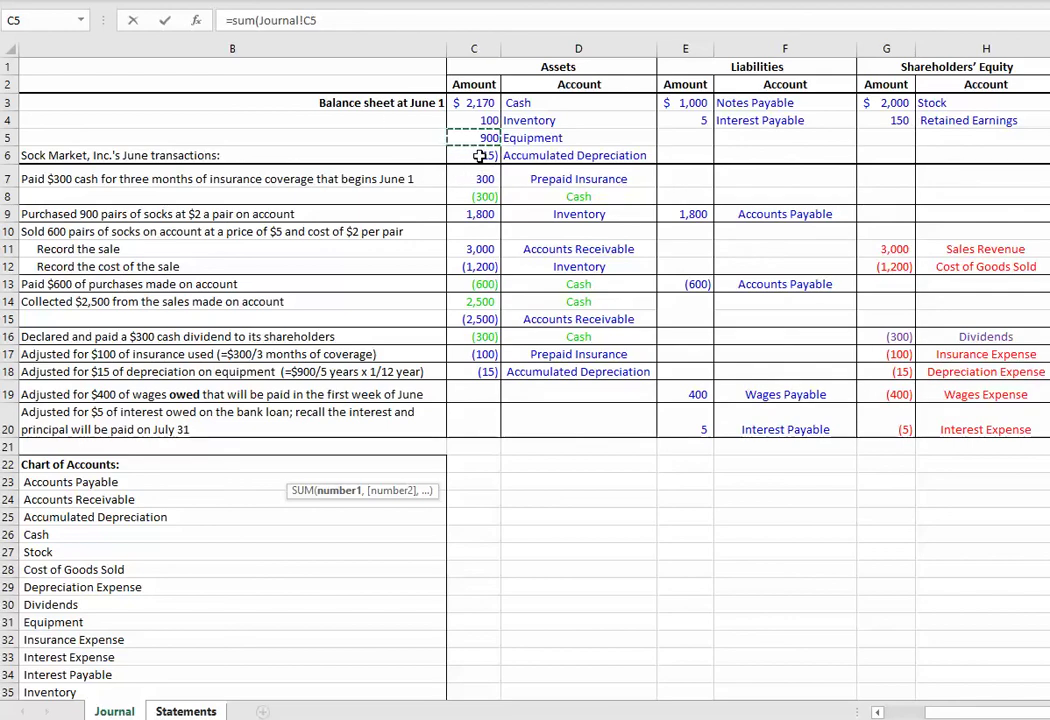
left_click(481, 156, "ctrl")
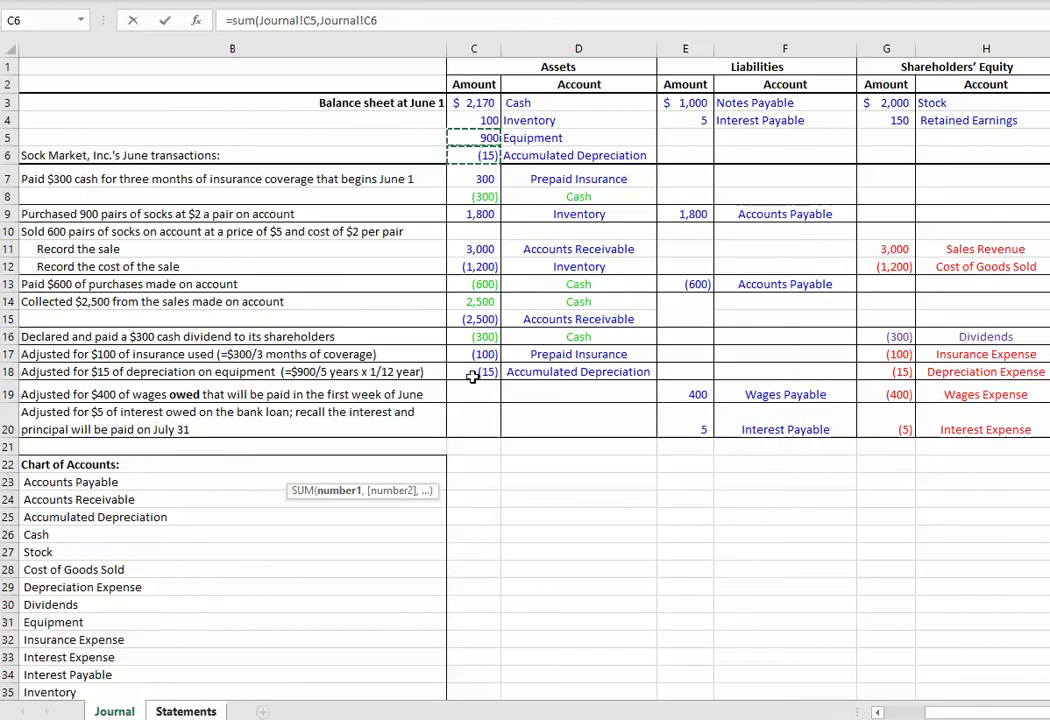
left_click(480, 372, "ctrl")
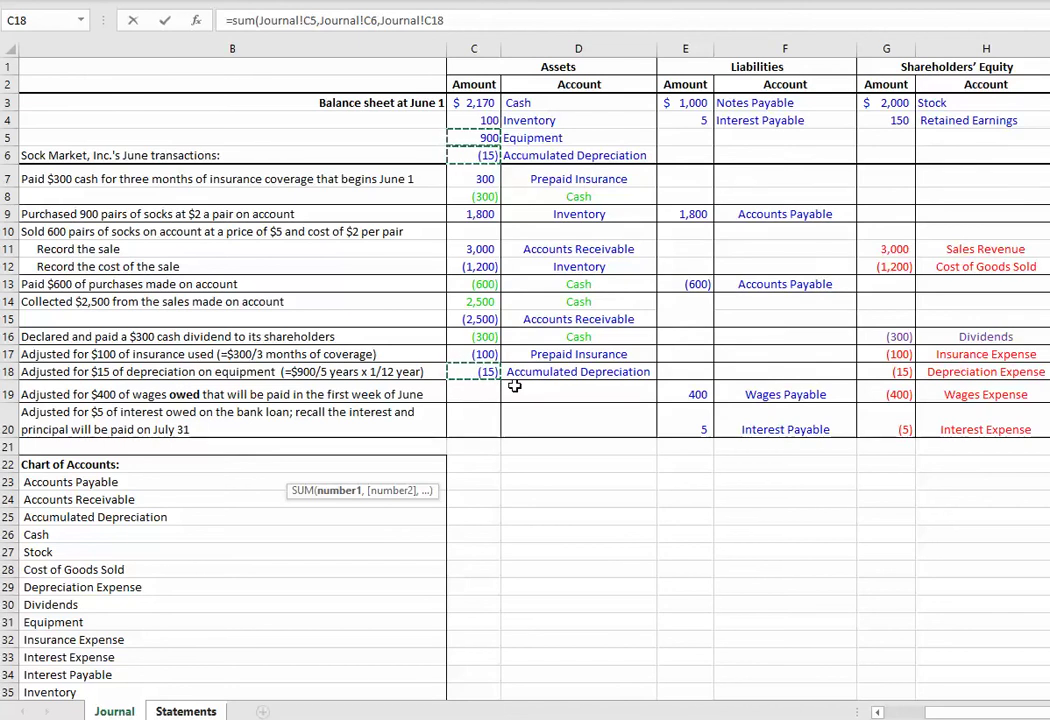
key("Return")
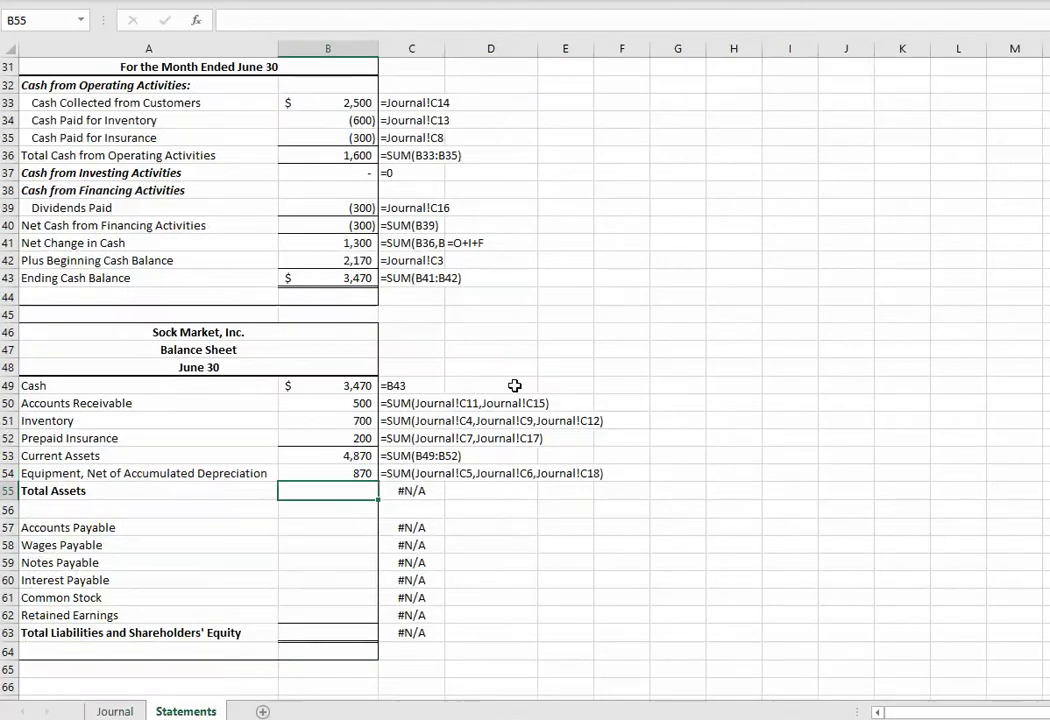
Total Assets as =SUM(B53:B54), giving 5,740
type("=sum(")
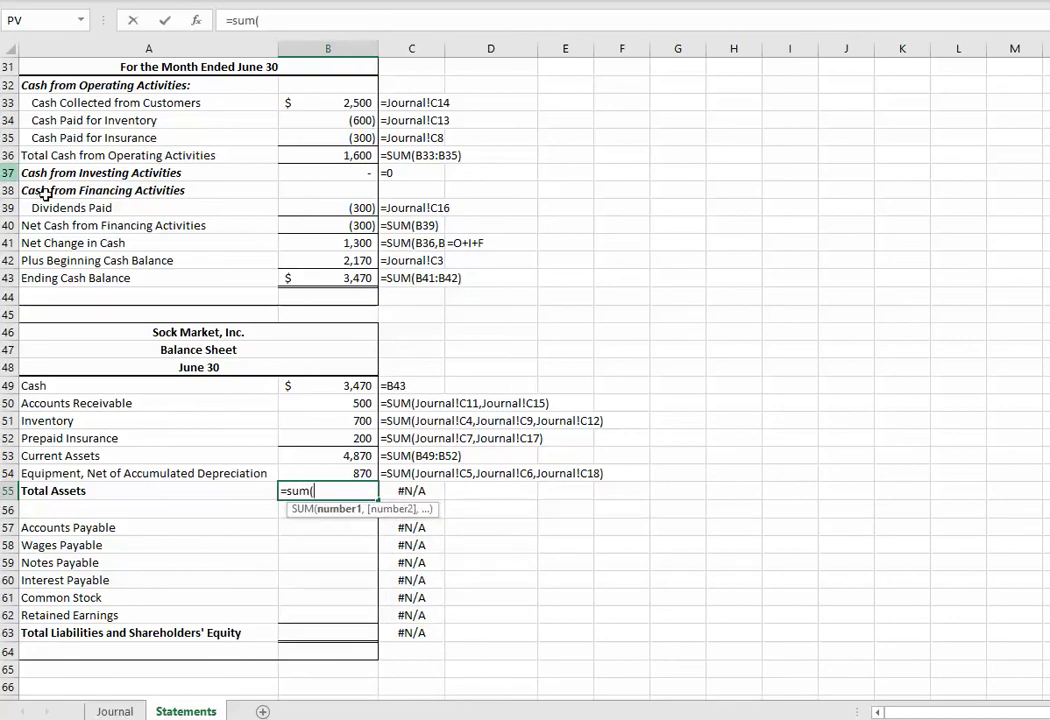
left_click(352, 459)
left_click_drag(352, 459, 356, 471)
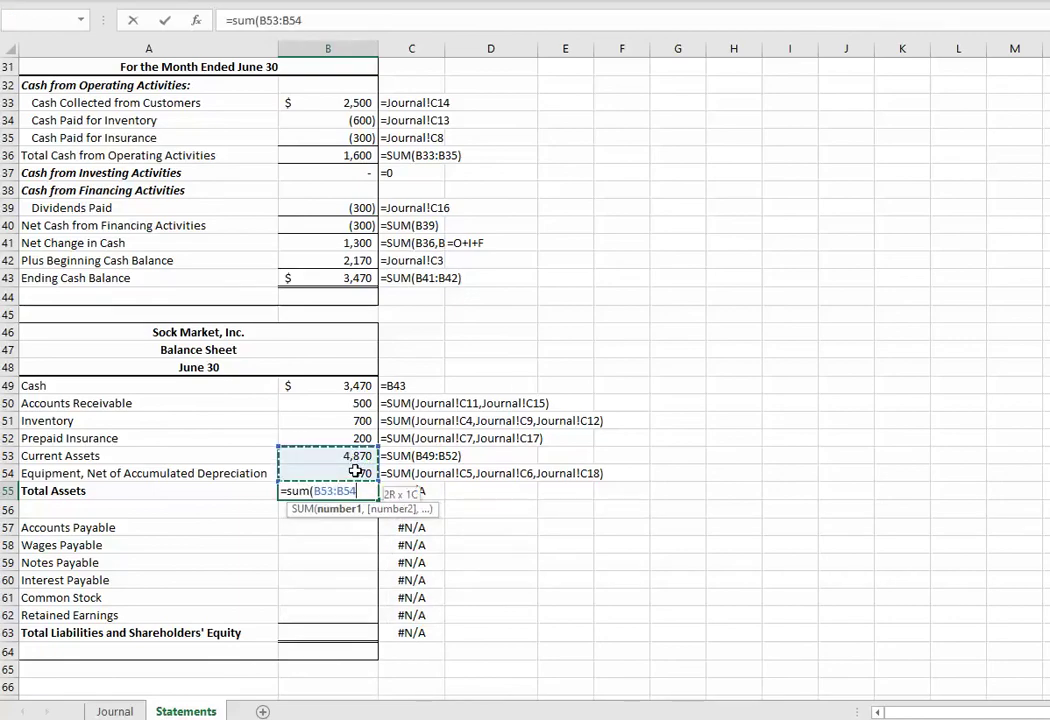
key("Return")
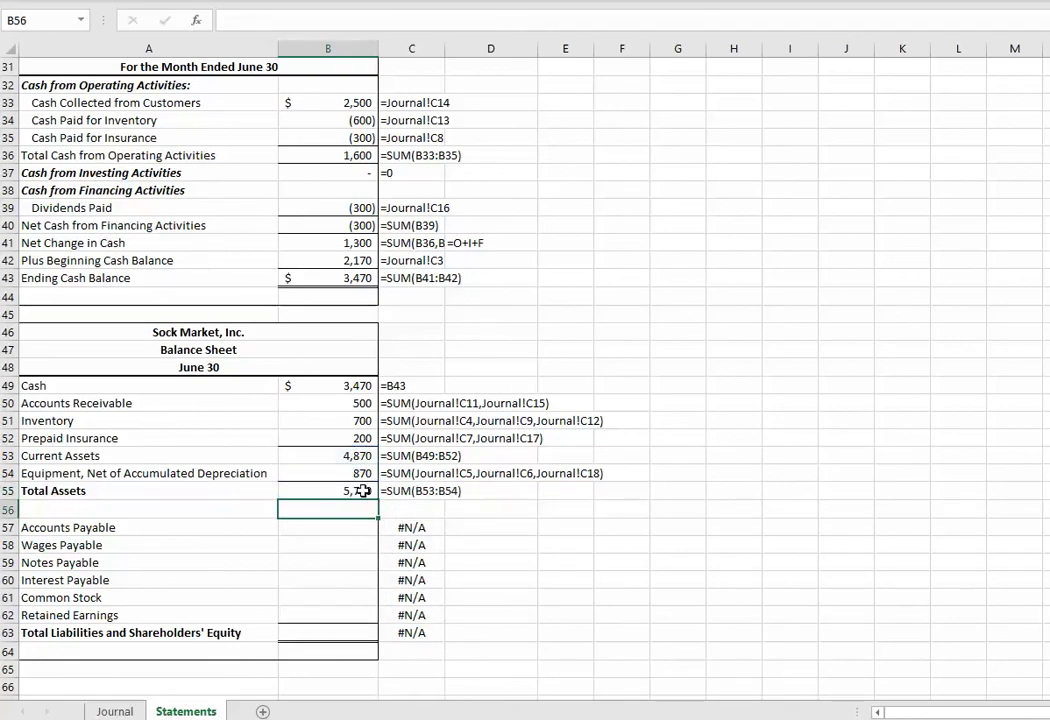
Set Accounts Payable to =SUM(Journal!E9,Journal!E13), combining 1,800 and (600) into 1,200
scroll(243, 548, "down", 1)
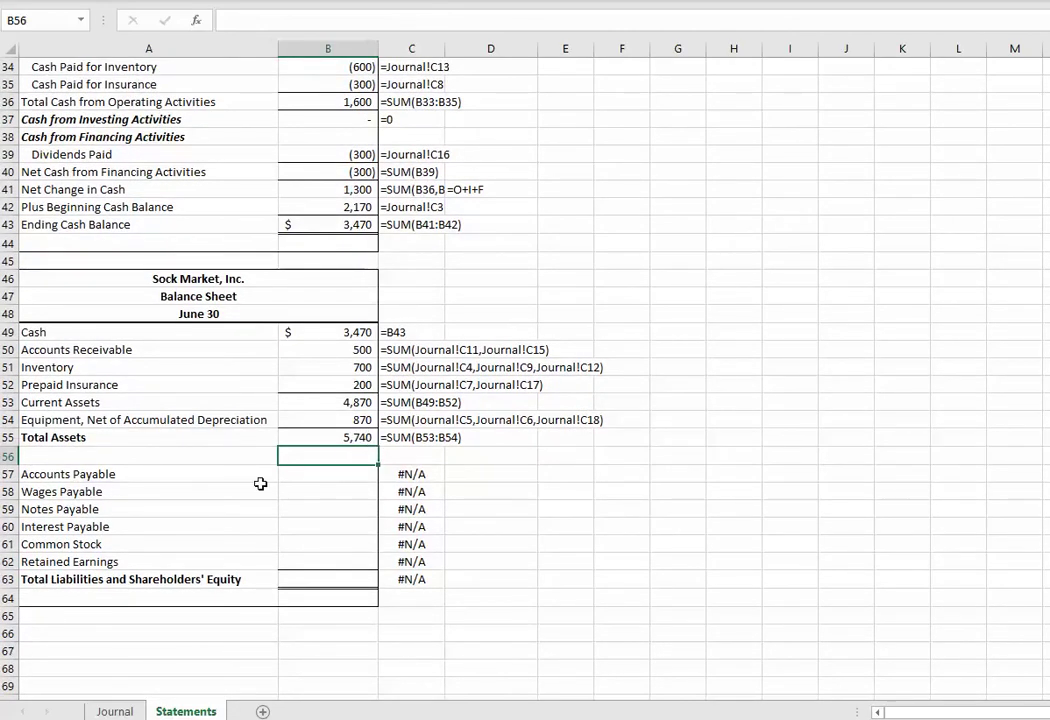
left_click(345, 478)
type("=sum(")
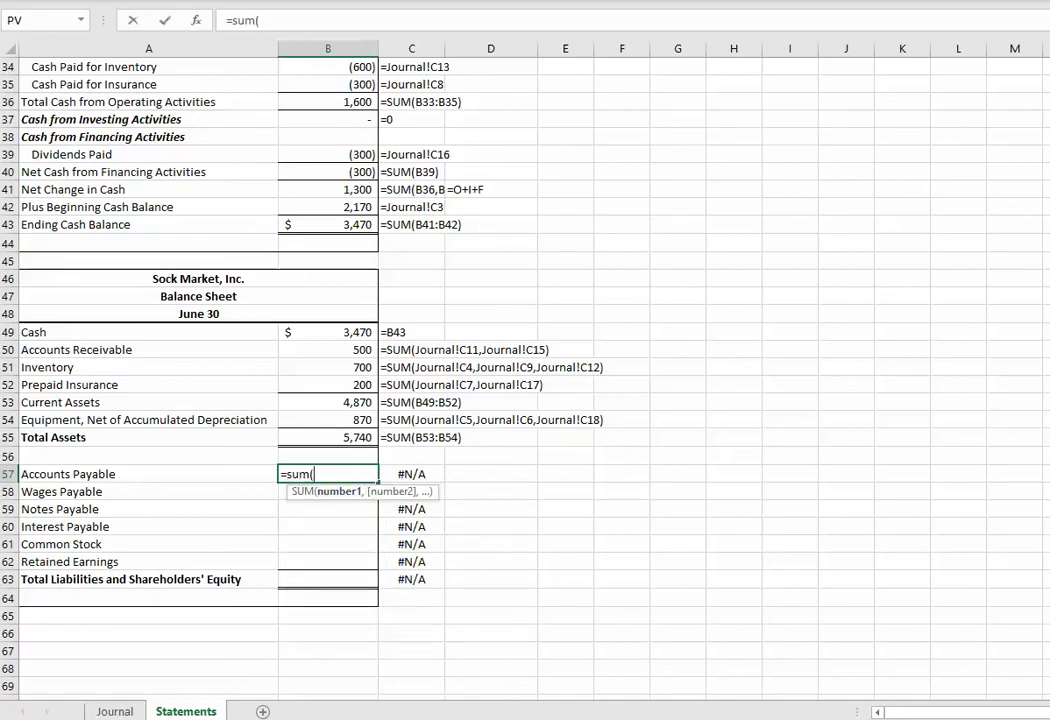
left_click(128, 716)
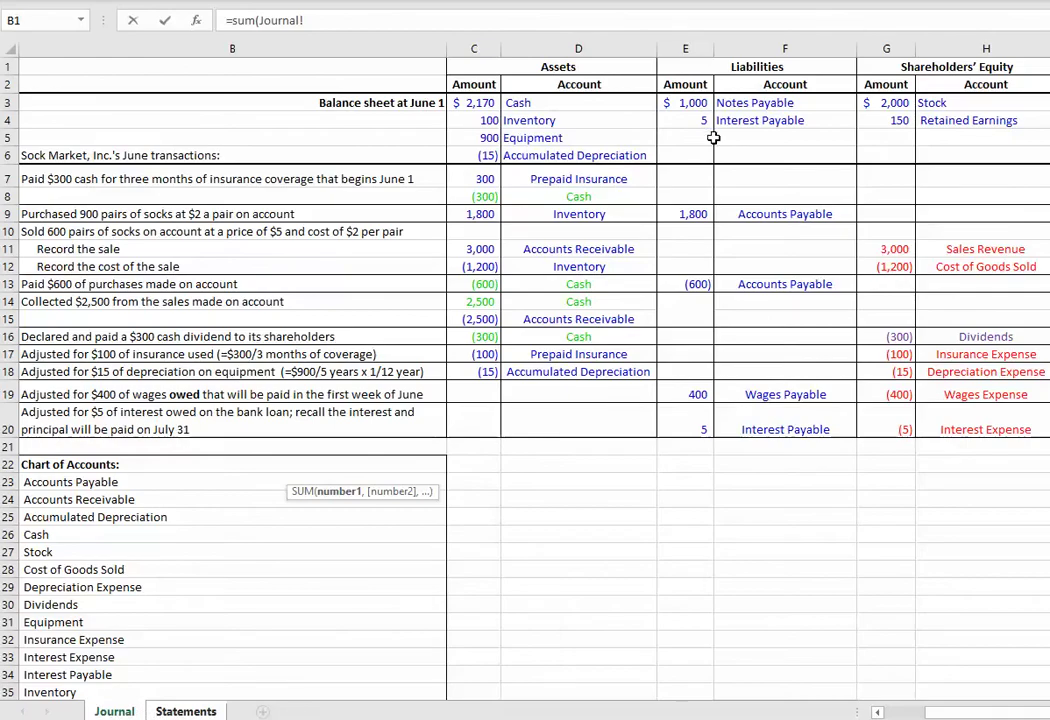
left_click(682, 213)
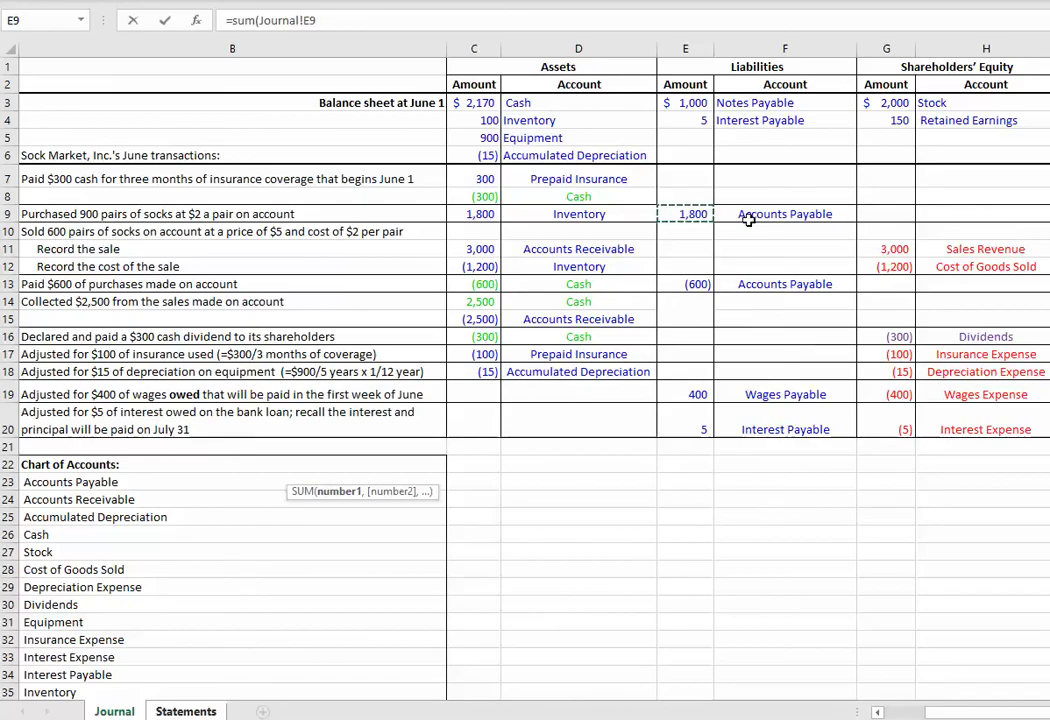
type(",")
left_click(700, 284)
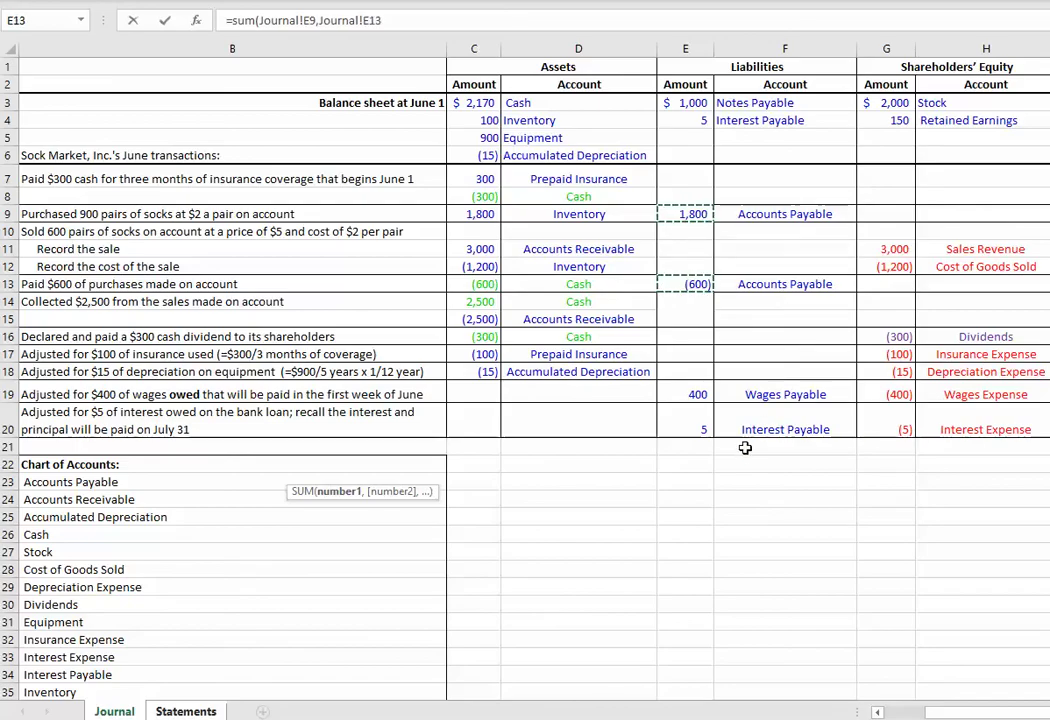
key("Return")
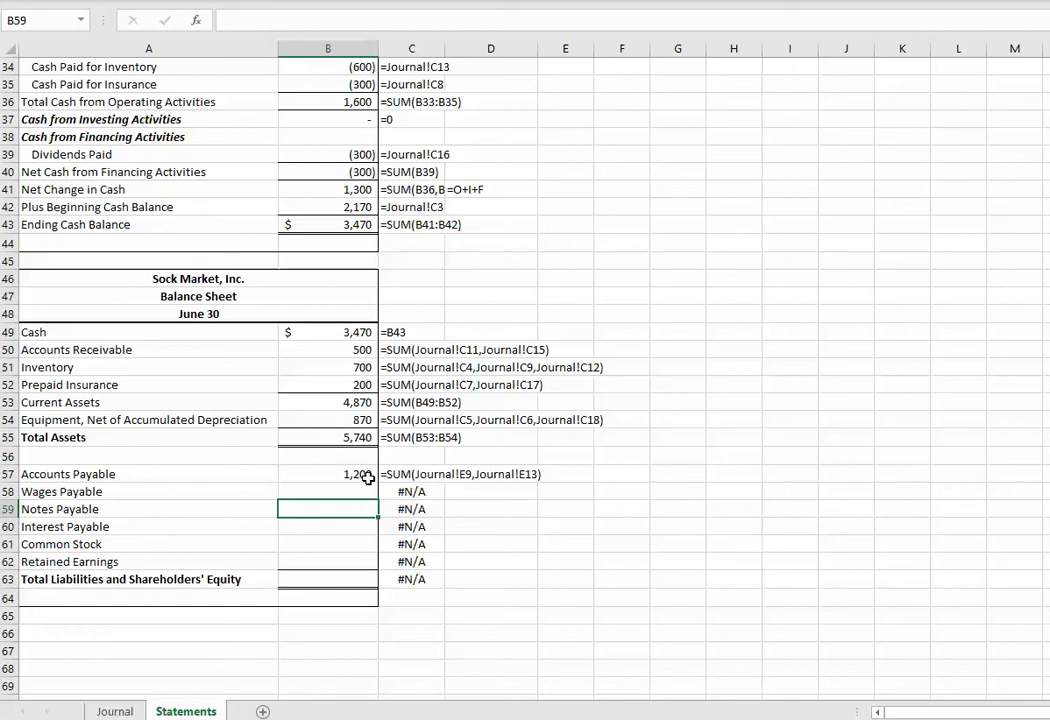
key("Up")
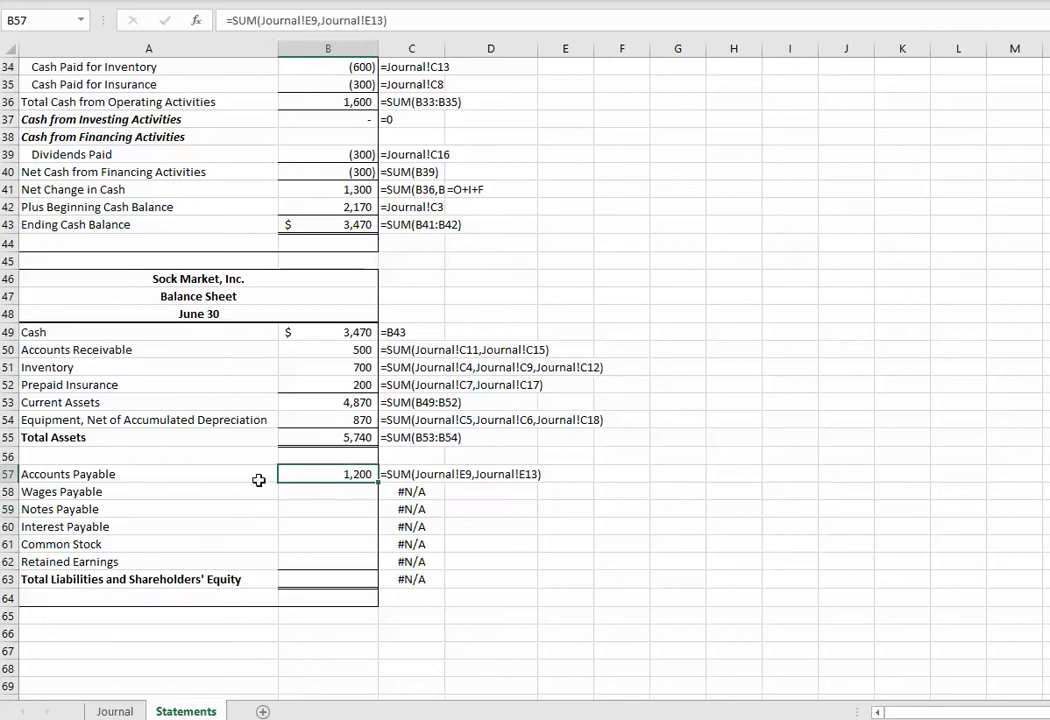
left_click(342, 506)
left_click(338, 492)
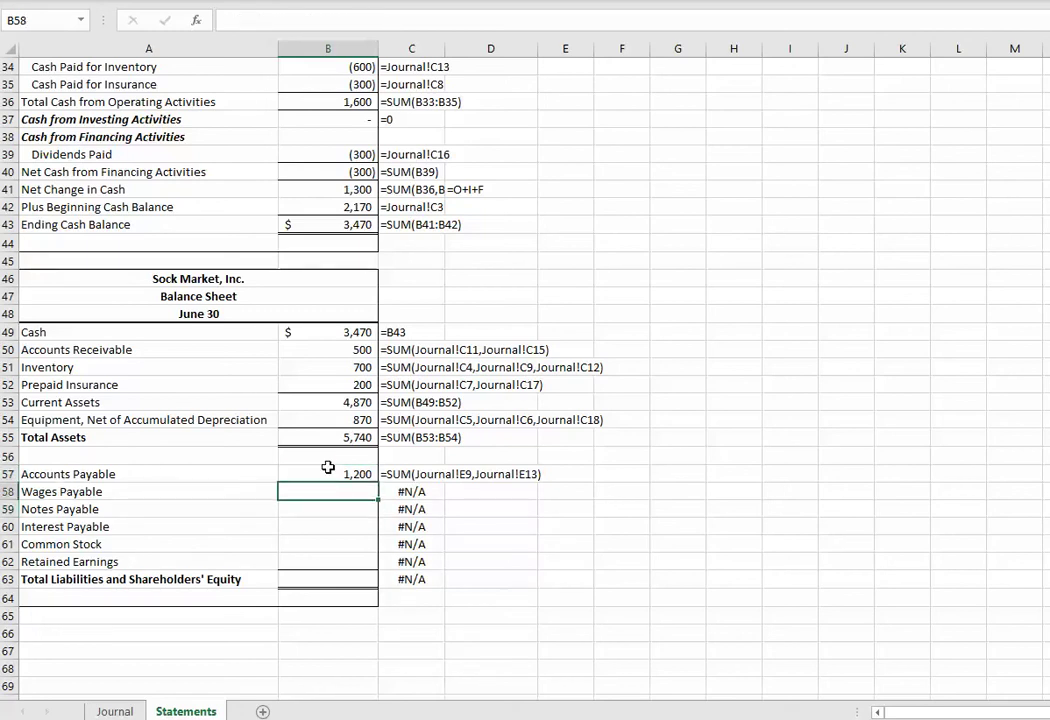
Link Wages Payable to Journal E19 (400) and Notes Payable to Journal E3 (1,000)
type("=sum(")
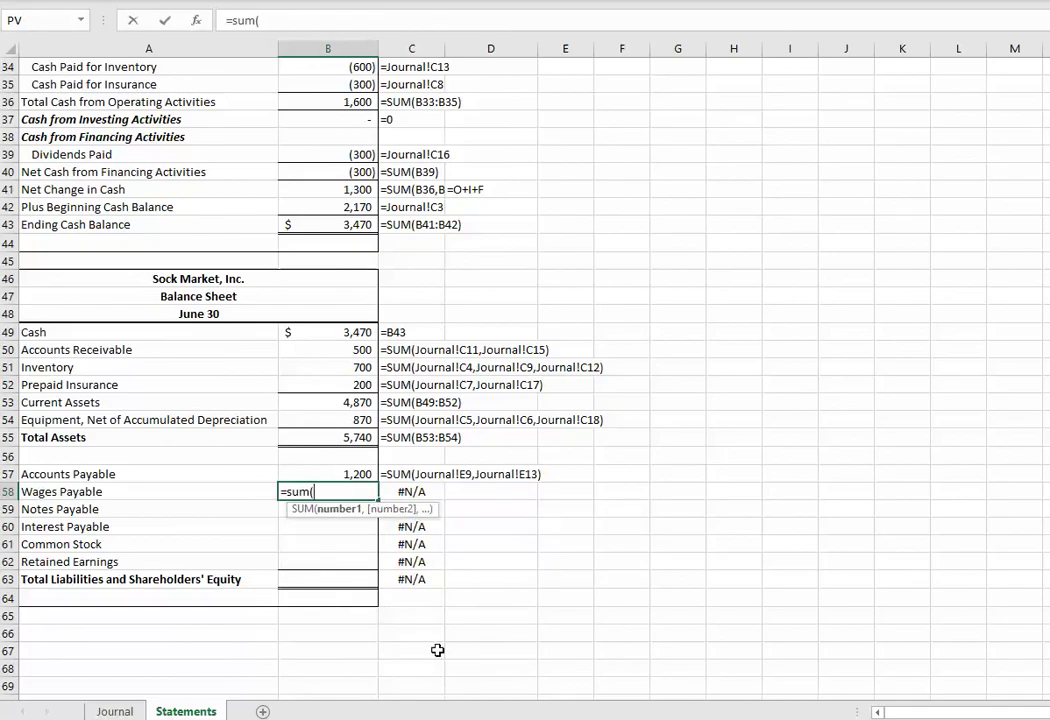
left_click(116, 711)
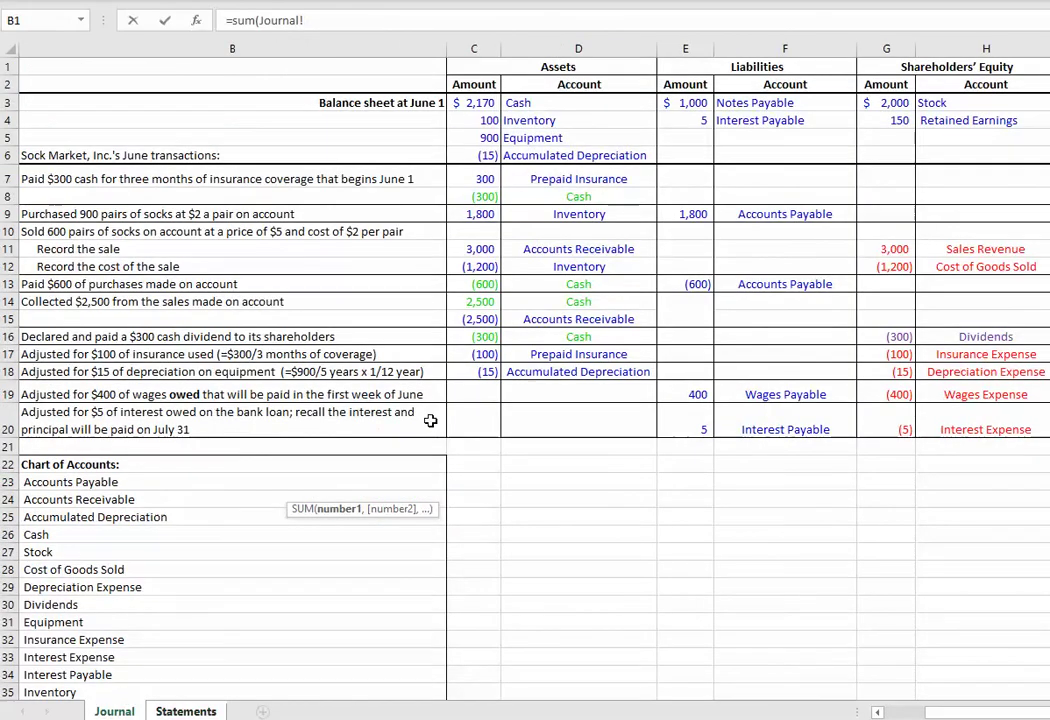
left_click(700, 394)
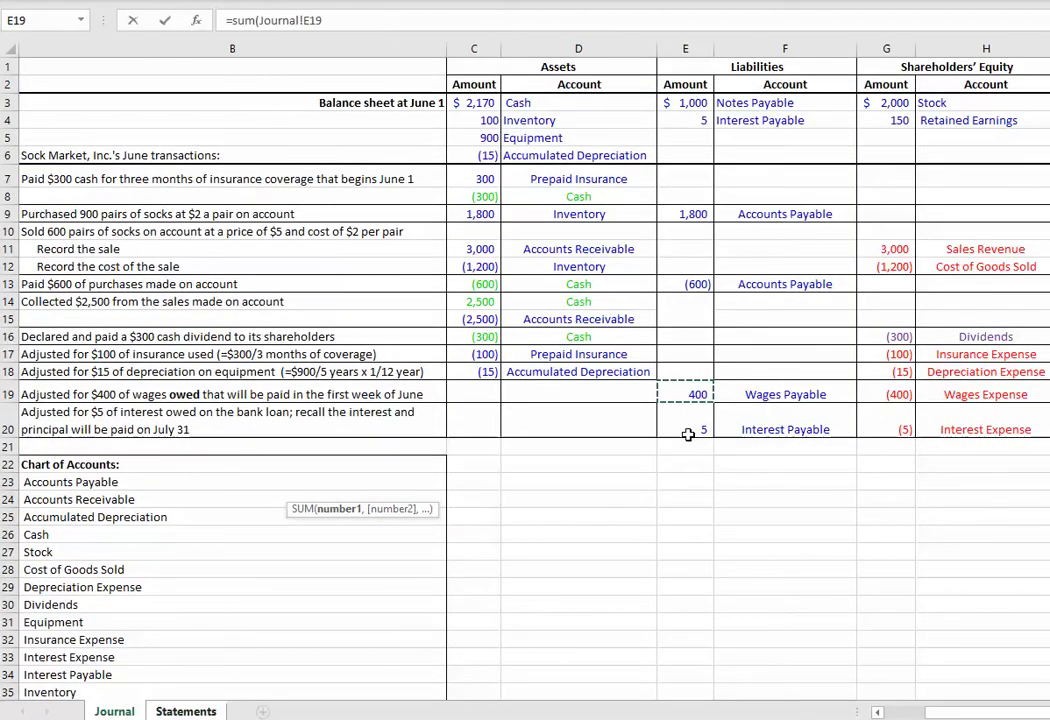
key("Return")
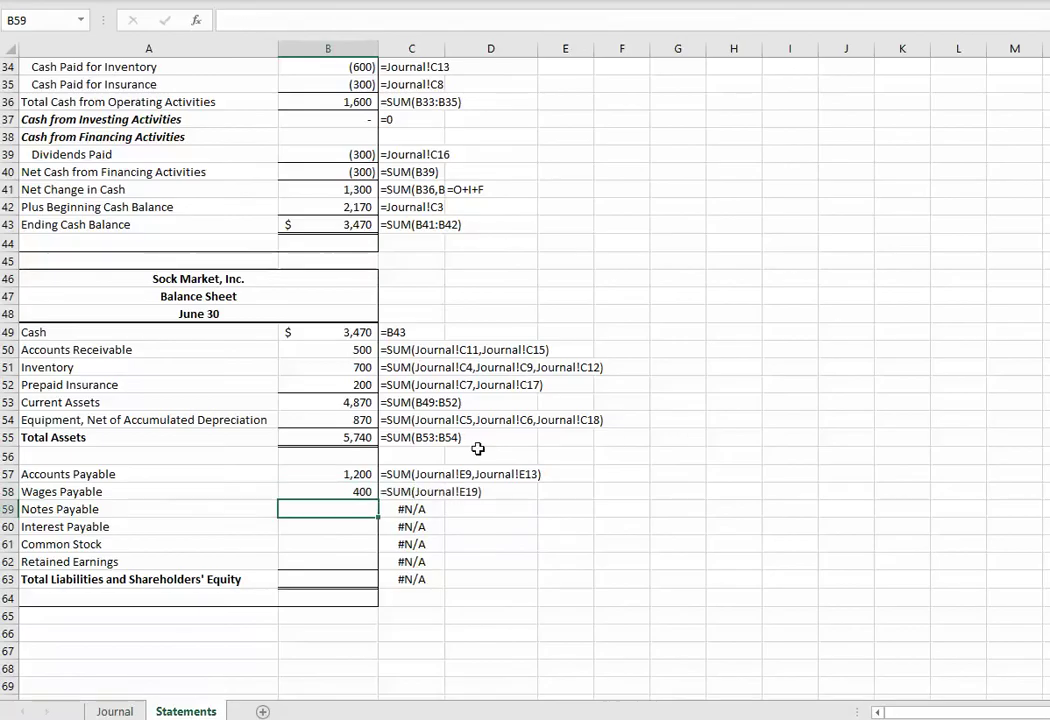
type("=sum(")
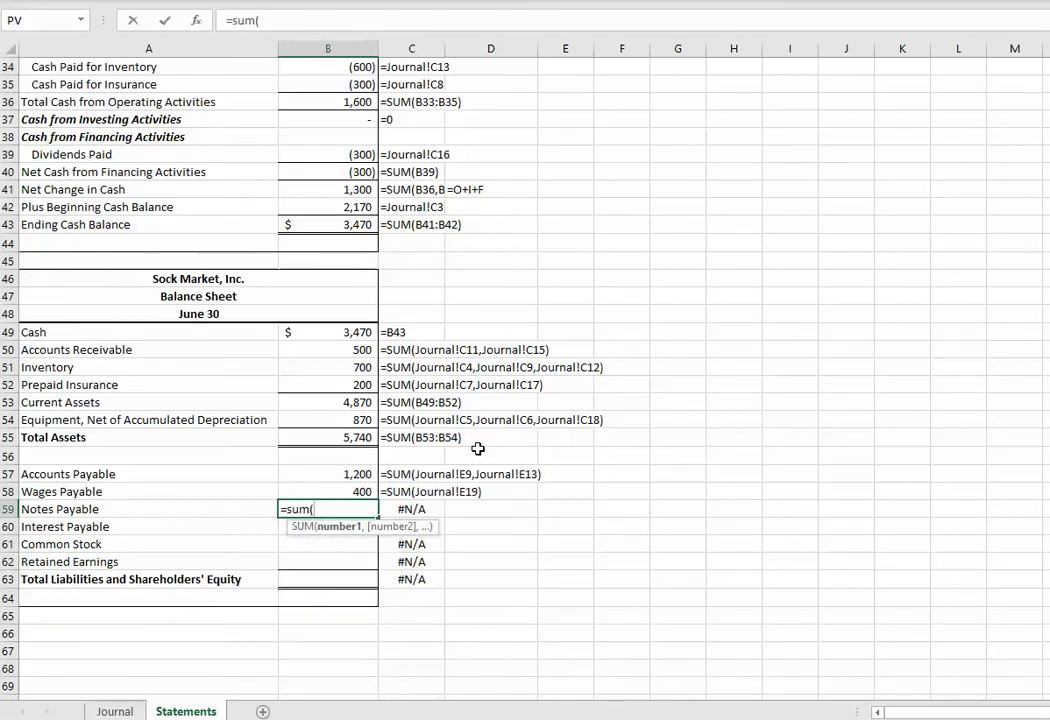
left_click(128, 709)
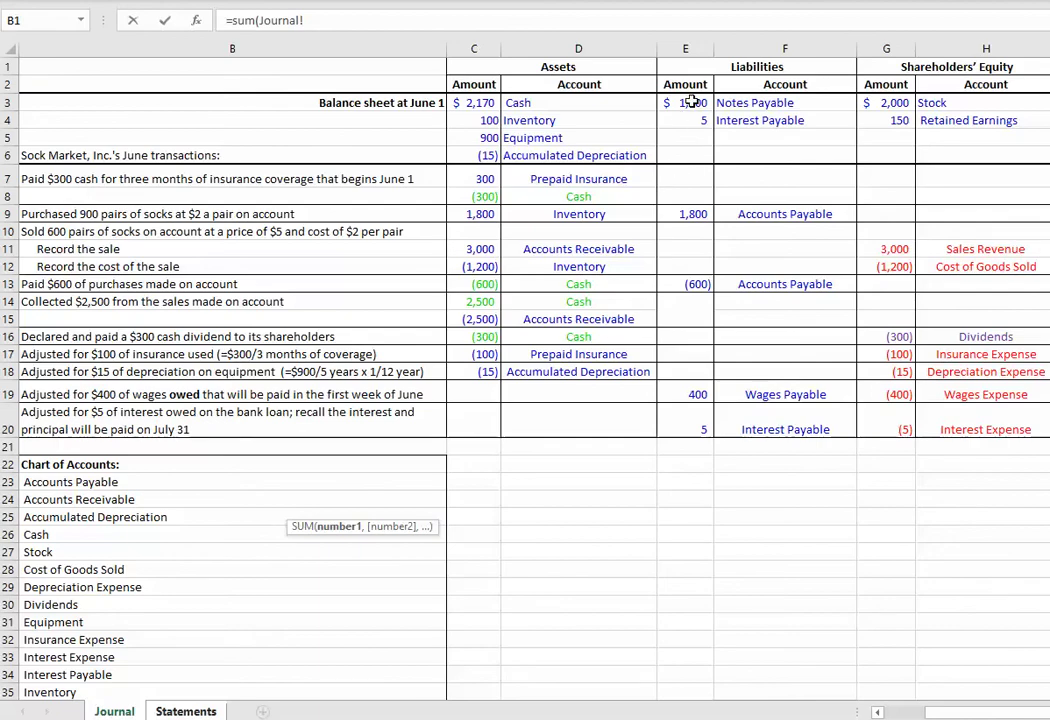
left_click(685, 101)
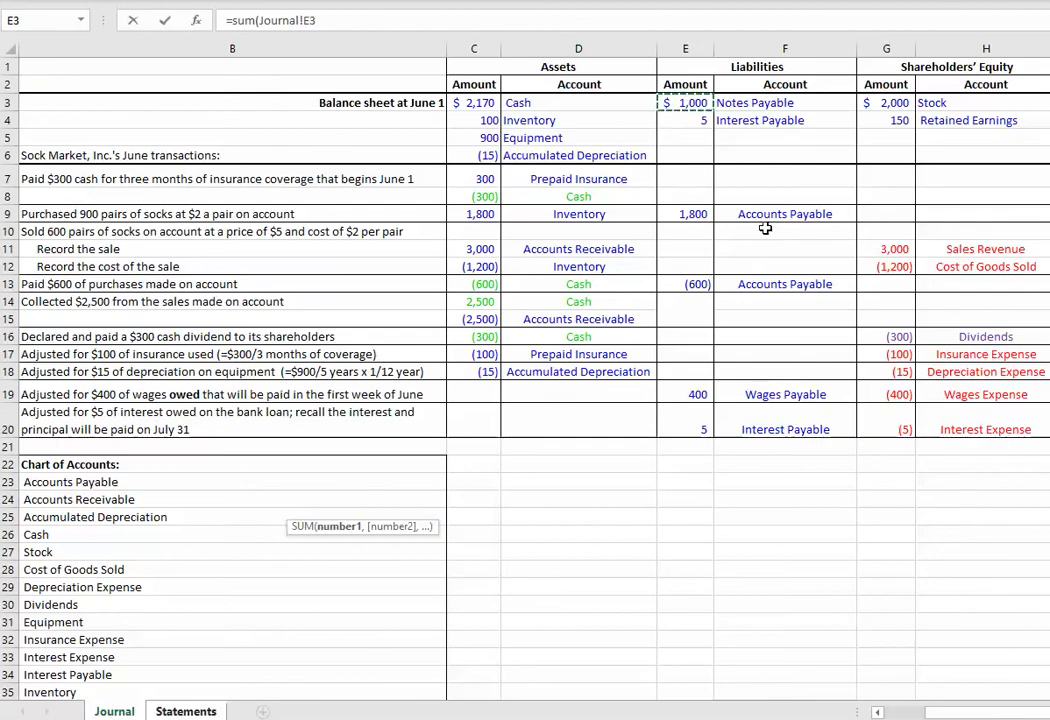
key("Return")
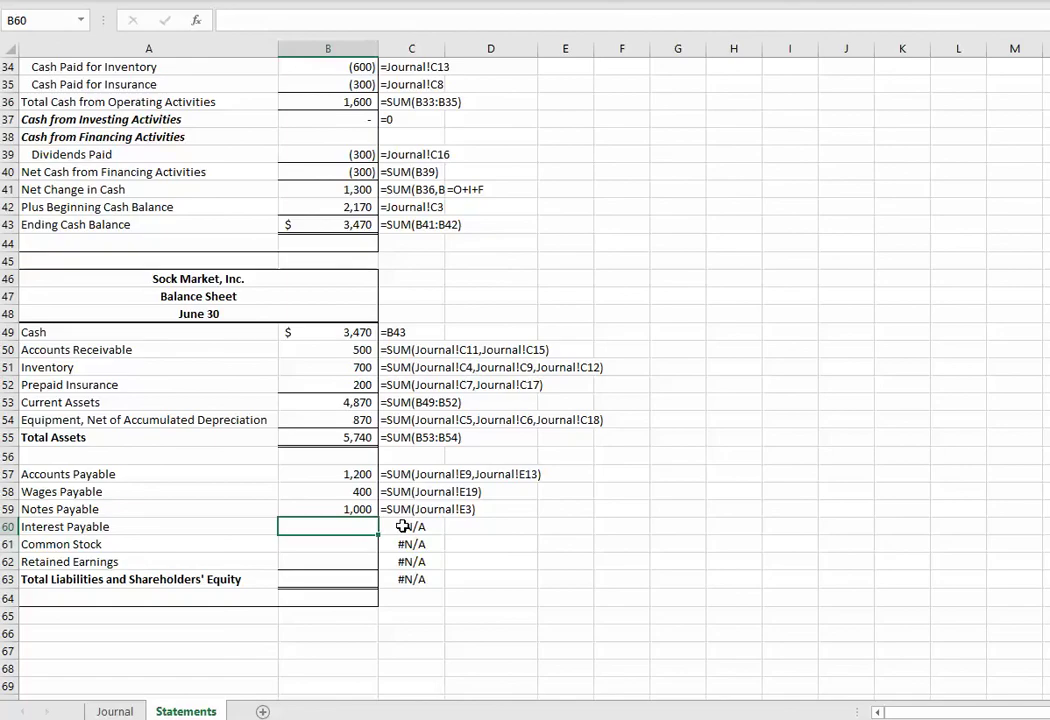
Set Interest Payable to =SUM(Journal!E4,Journal!E20), giving 10
type("=sum(")
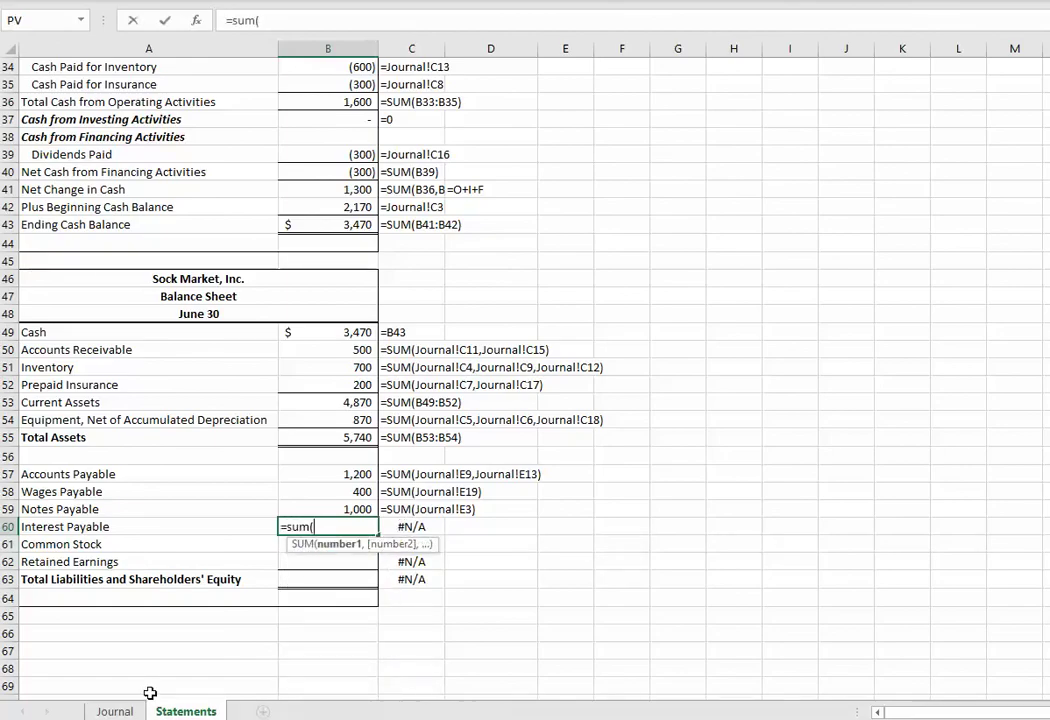
left_click(120, 711)
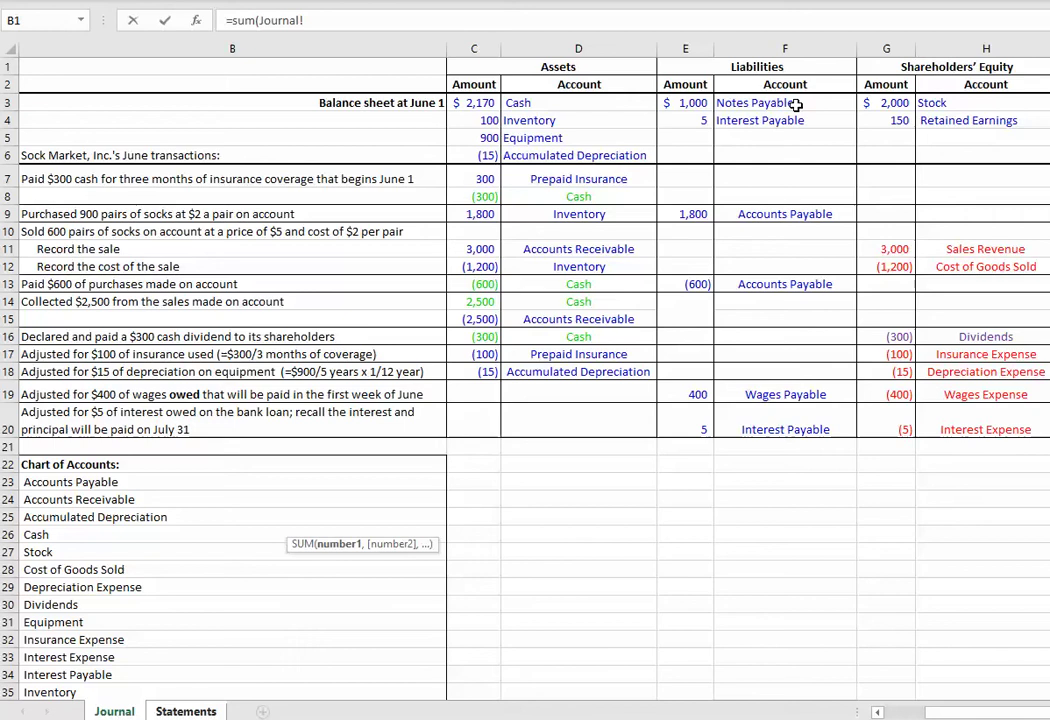
left_click(695, 119)
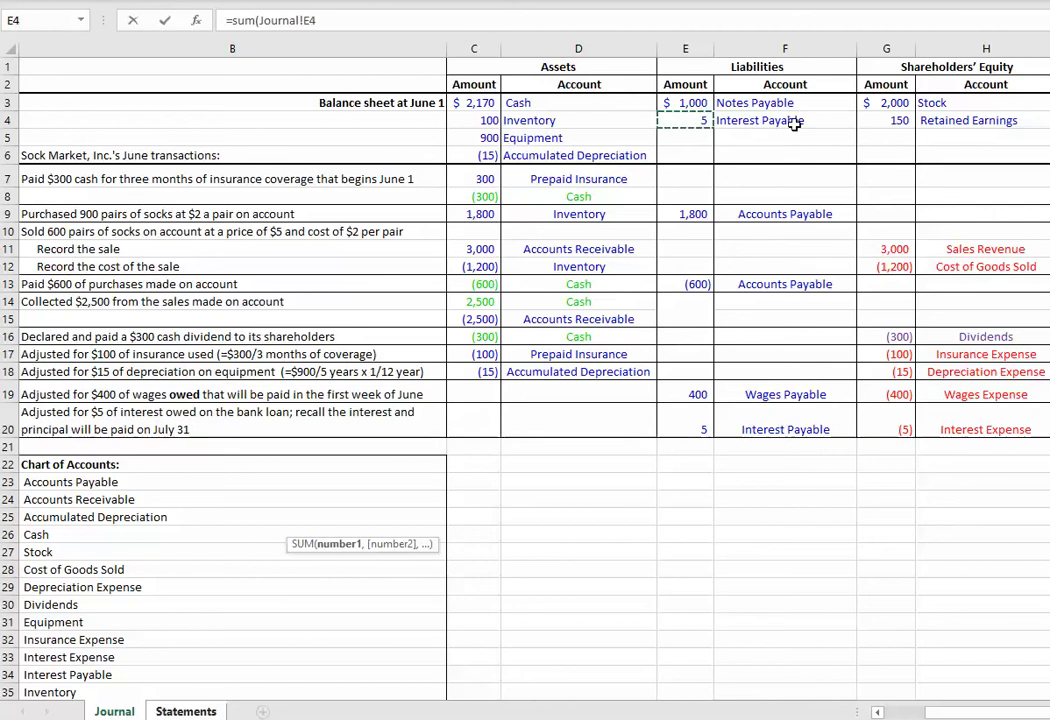
type(",")
left_click(690, 428)
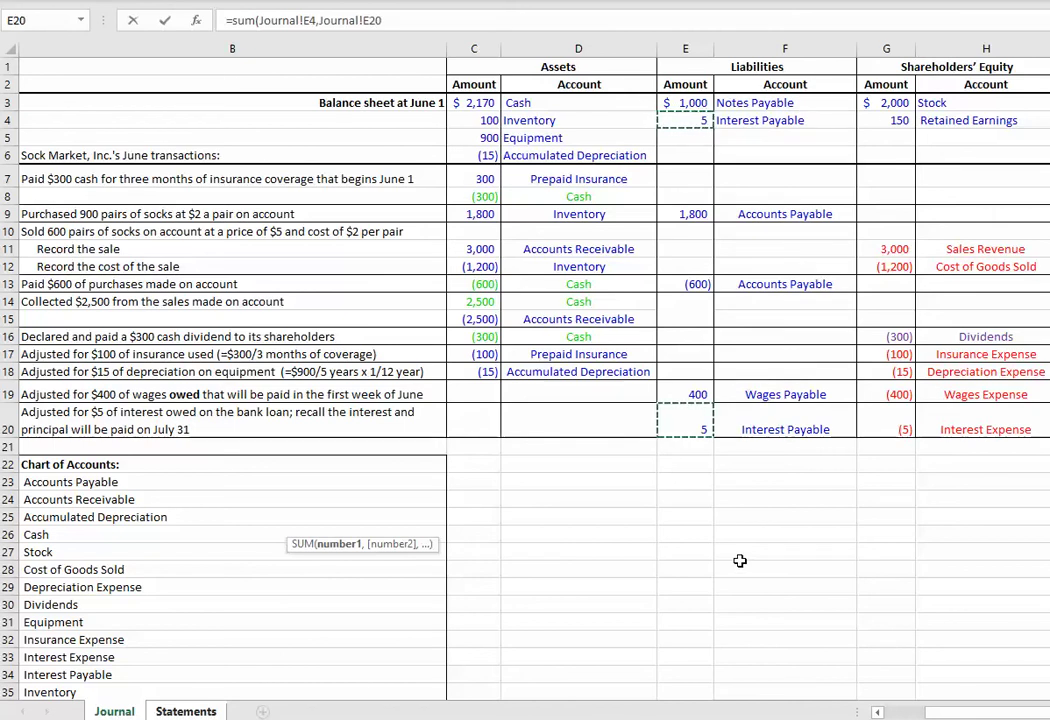
type(")")
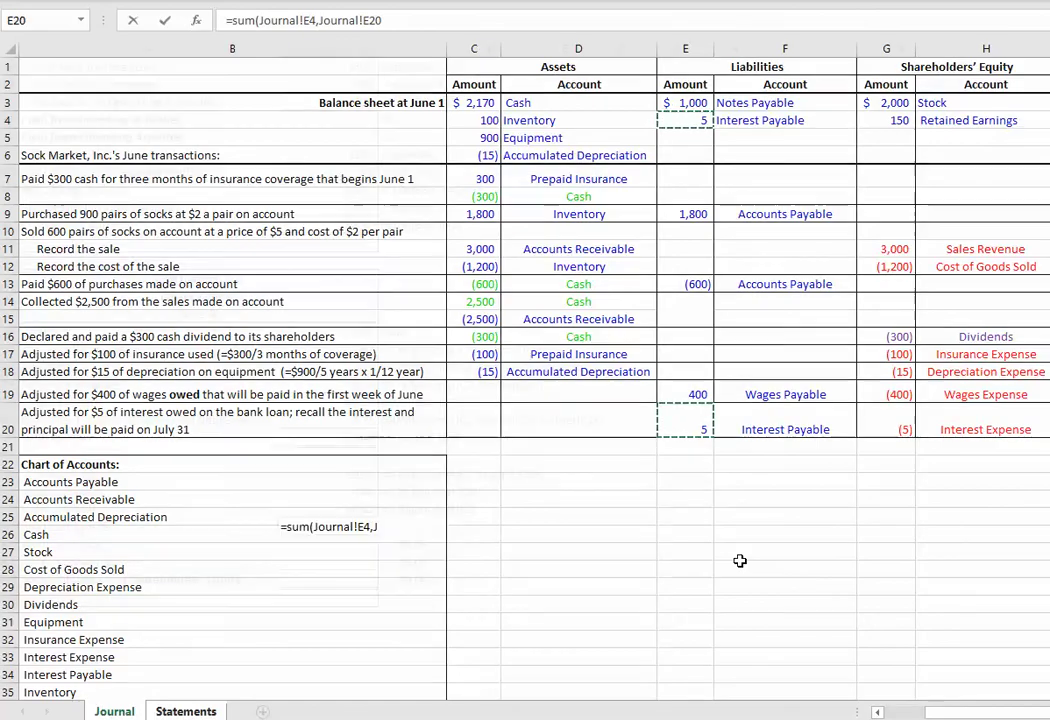
key("Return")
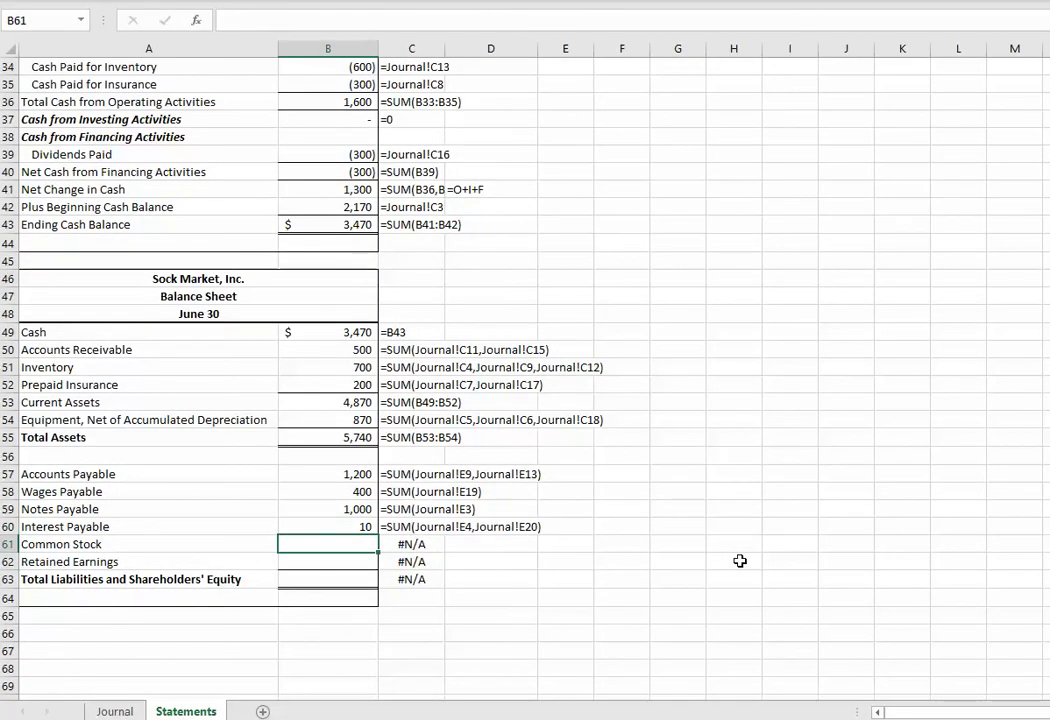
type("=sum")
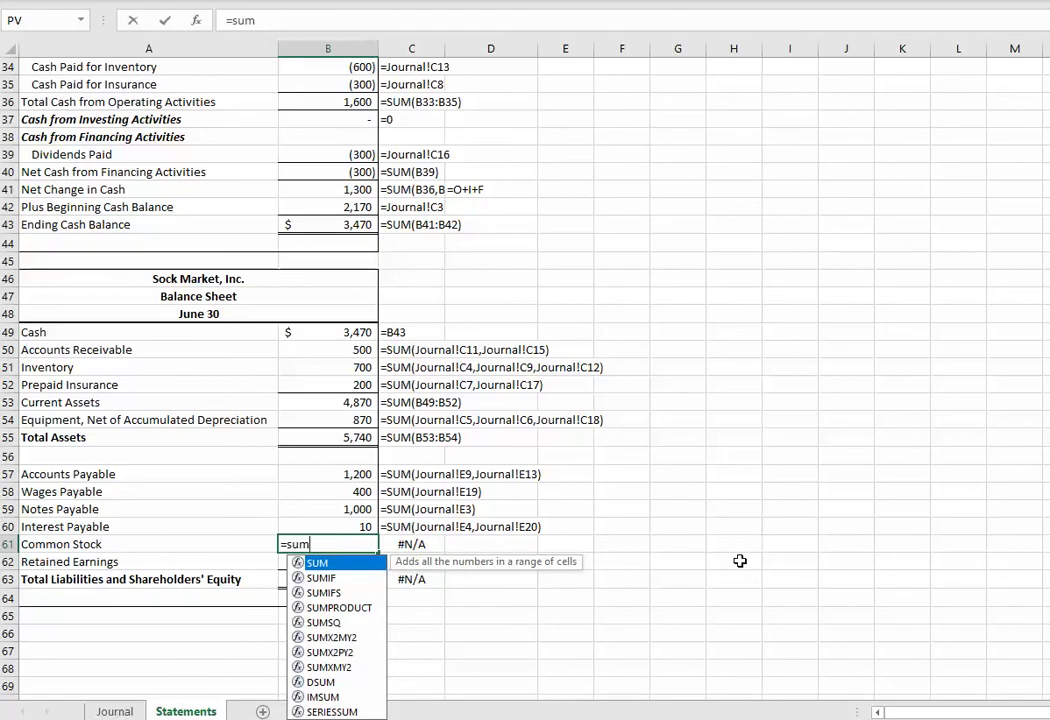
Link the balance sheet's Stock amount to the equity statement's ending stock with =B21, showing 2,000
key("BackSpace")
key("BackSpace")
key("BackSpace")
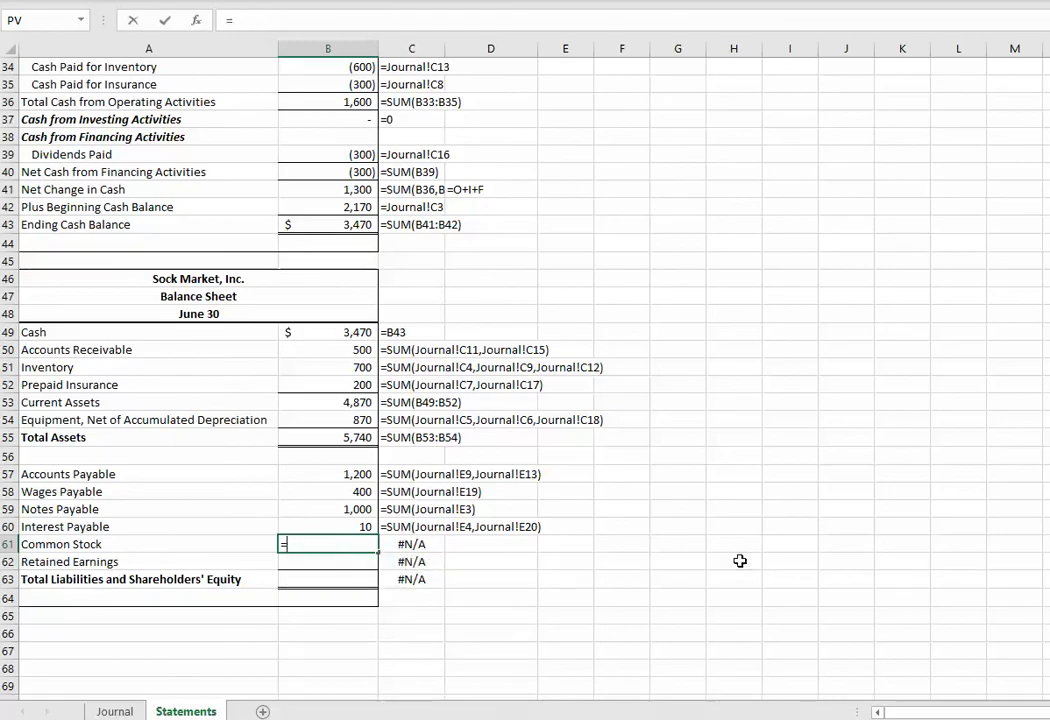
scroll(483, 261, "up", 6)
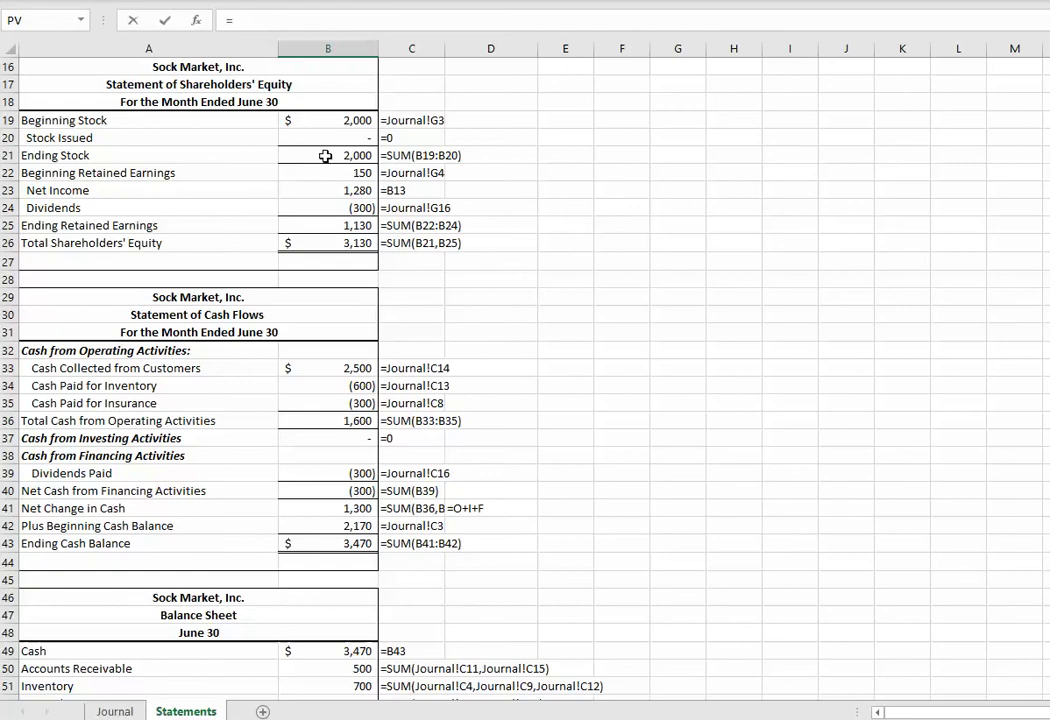
left_click(325, 156)
key("Return")
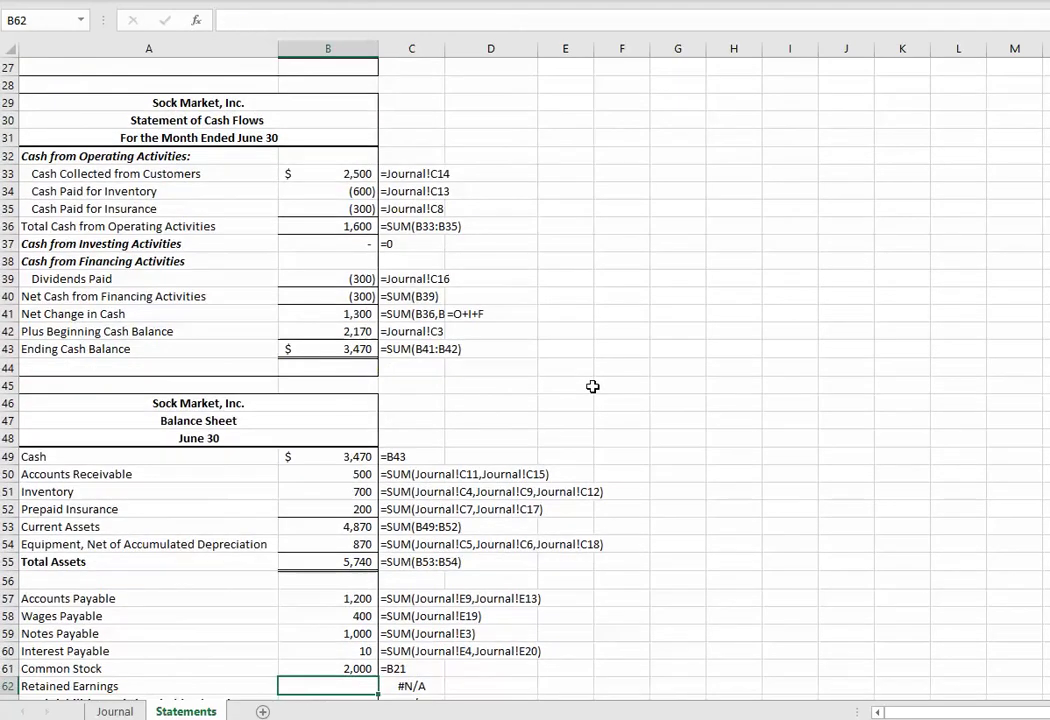
Relabel 'Common Stock' on the balance sheet as 'Stock'
left_click(55, 668)
double_click(55, 668)
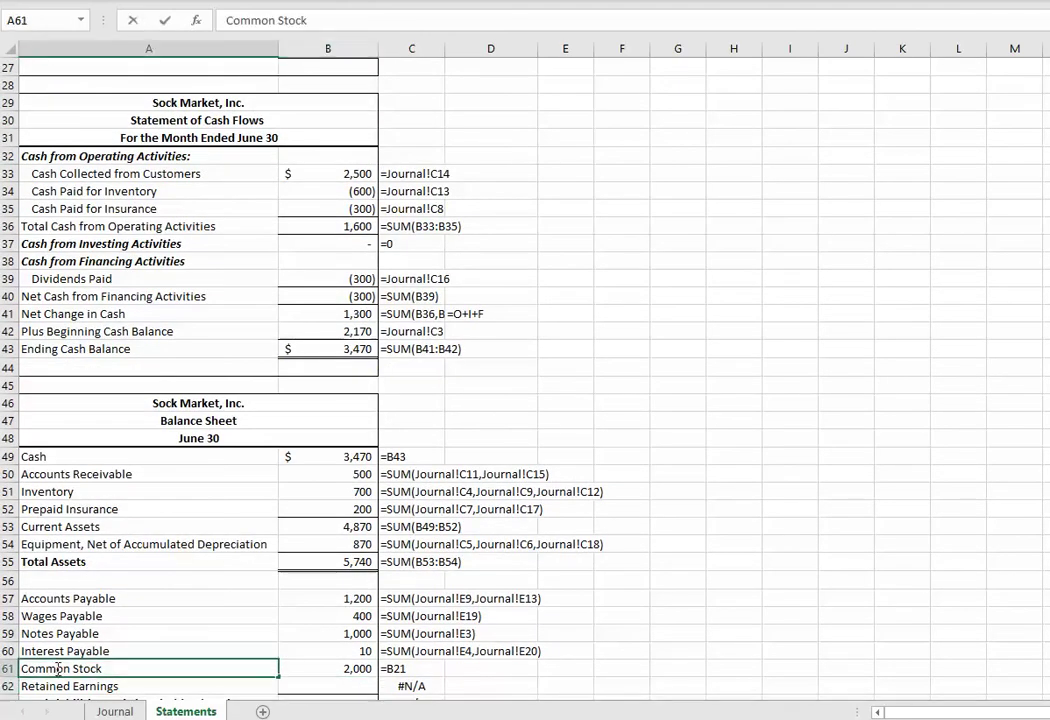
double_click(55, 668)
key("Delete")
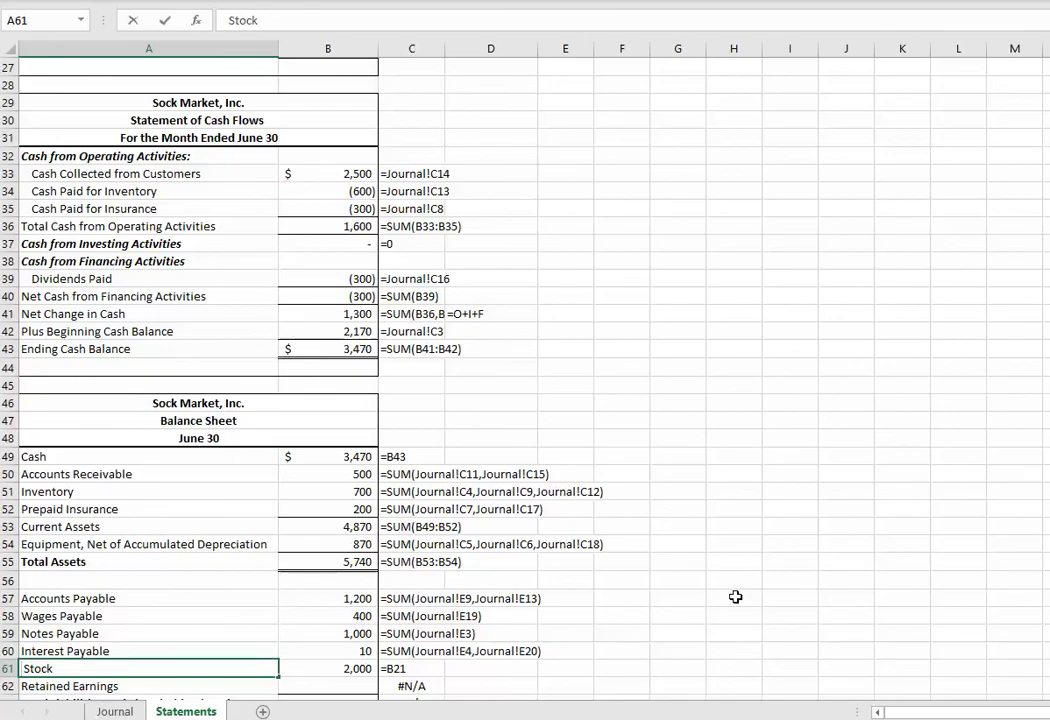
left_click(736, 595)
Link Retained Earnings to the ending retained earnings with =B25, showing 1,130
scroll(728, 538, "down", 1)
scroll(728, 538, "down", 2)
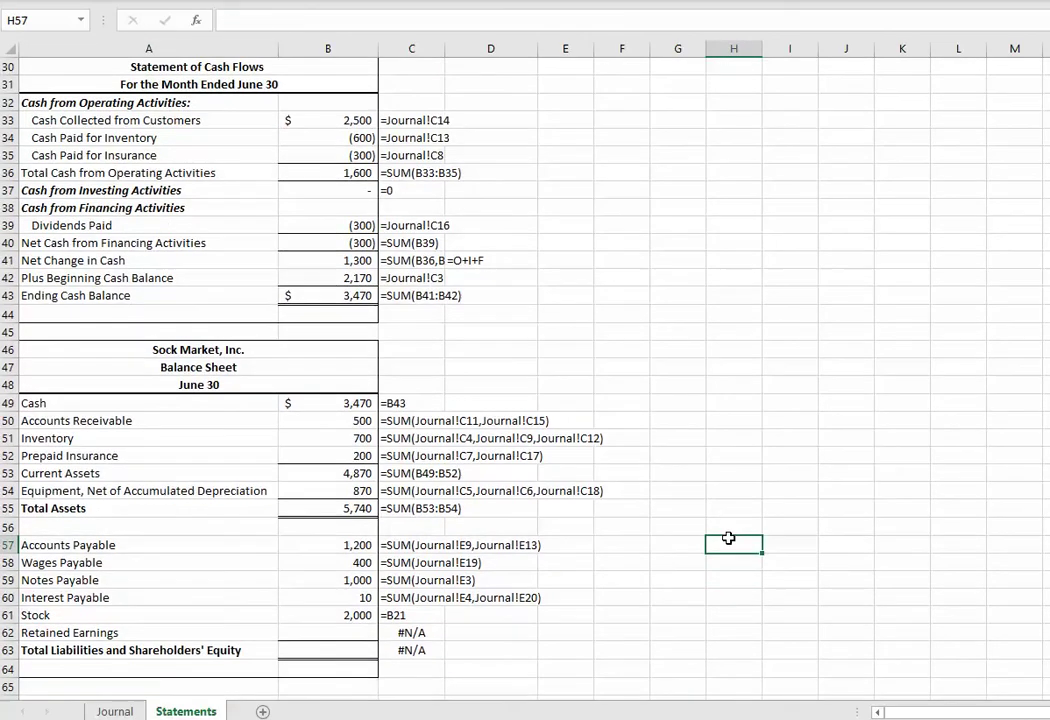
left_click(363, 522)
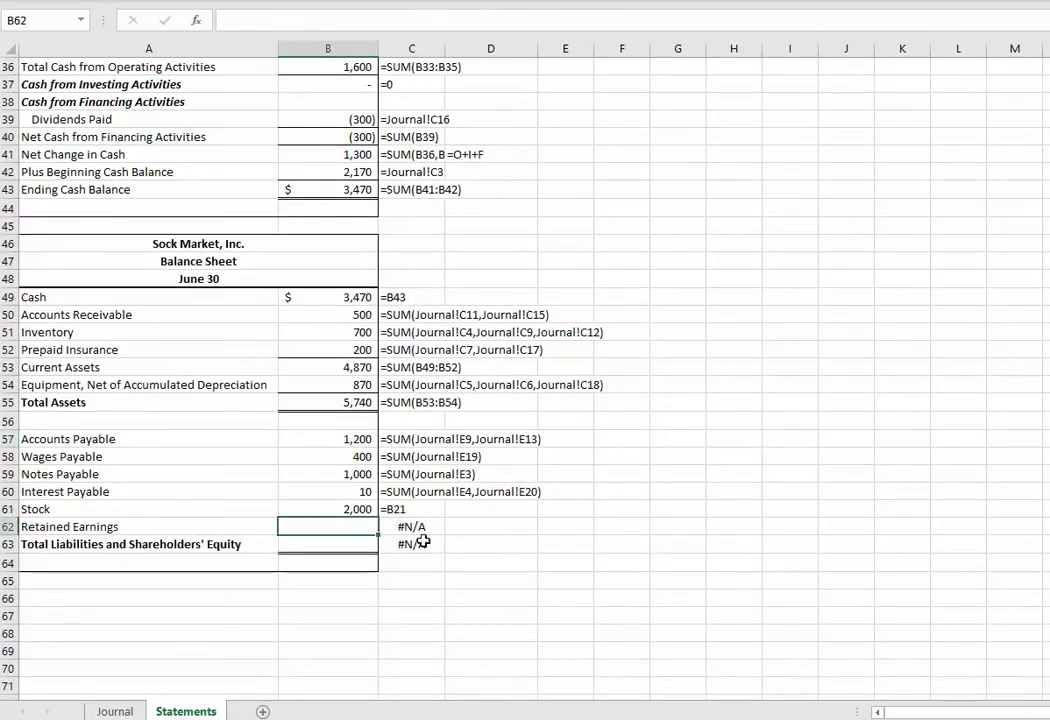
type("=")
scroll(490, 548, "up", 10)
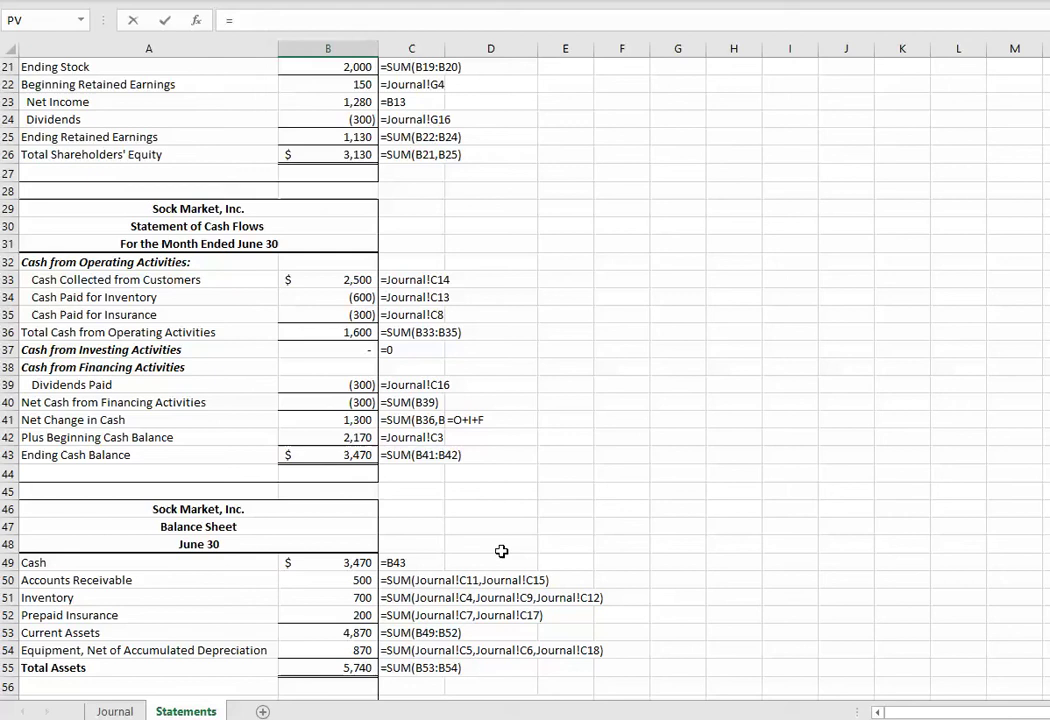
scroll(342, 317, "up", 1)
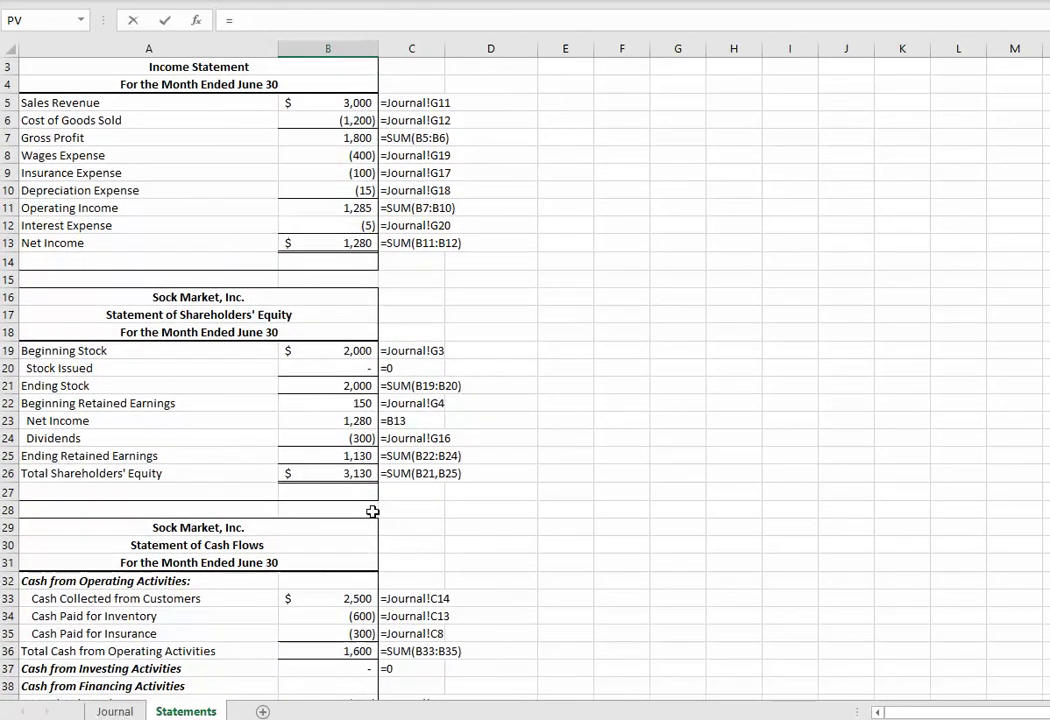
left_click(355, 457)
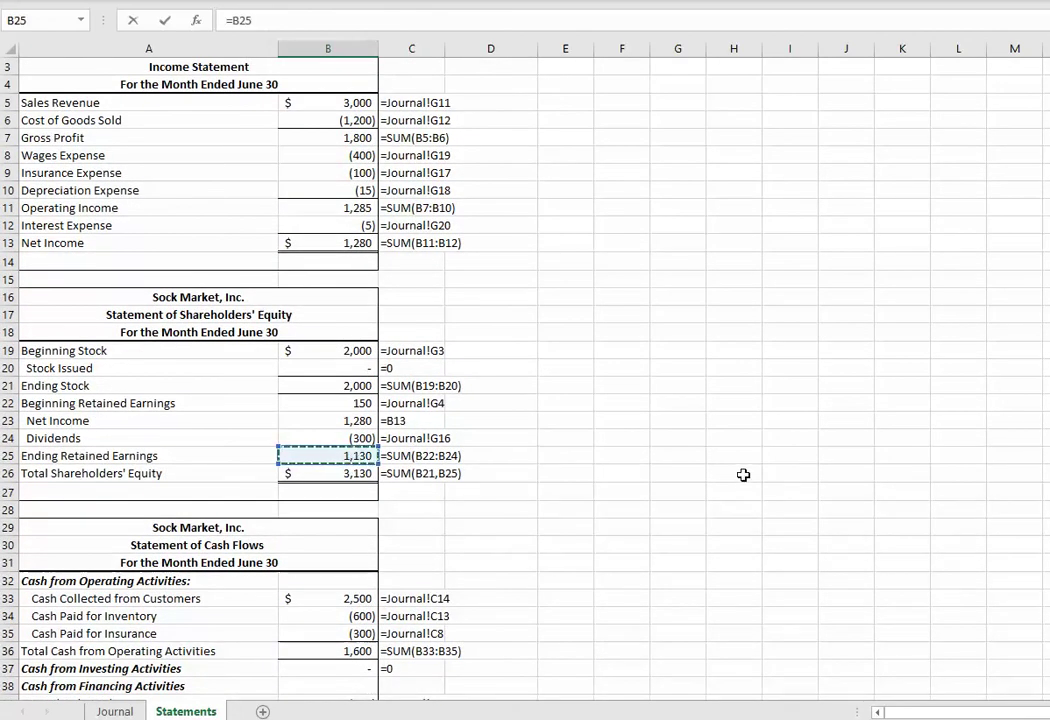
key("Return")
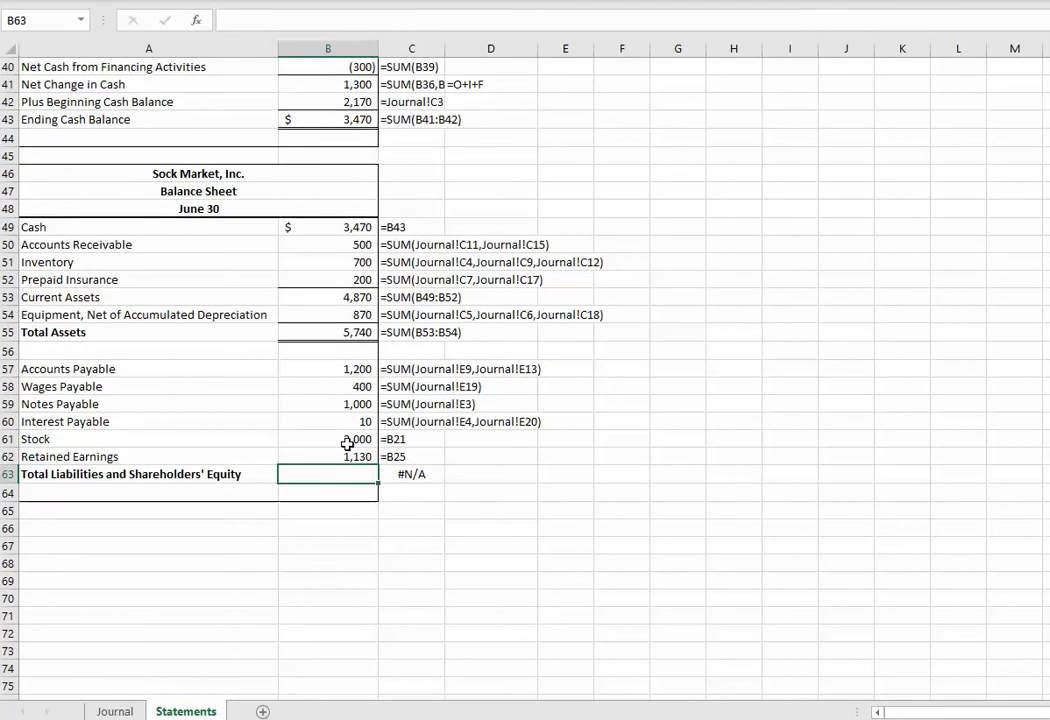
left_click_drag(348, 439, 347, 457)
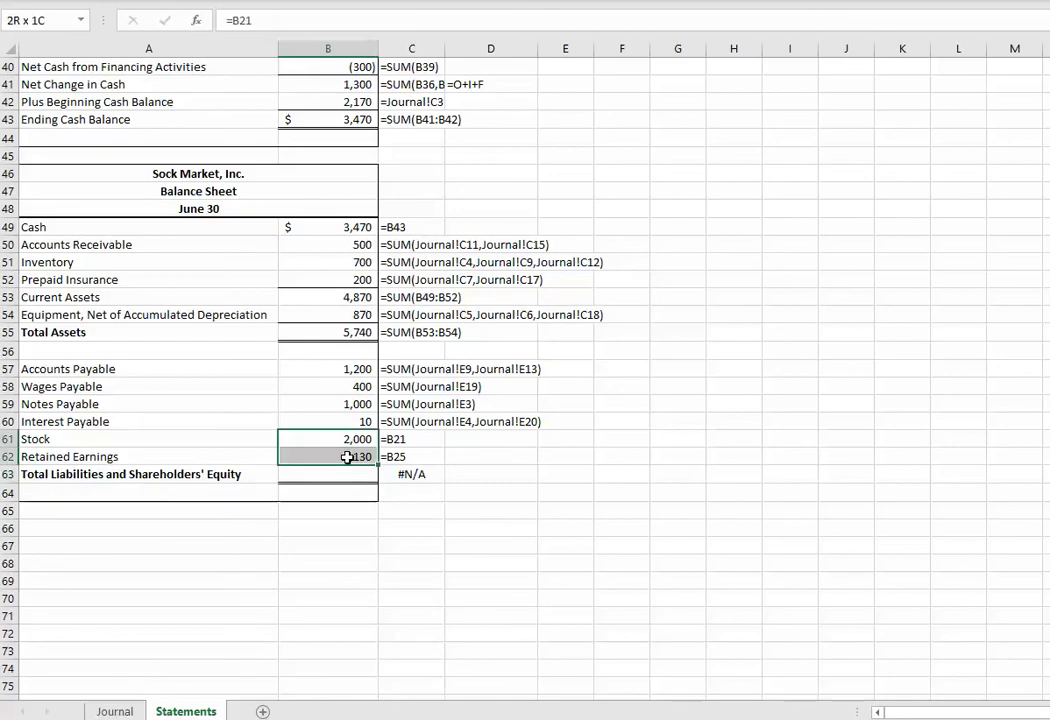
left_click(344, 227)
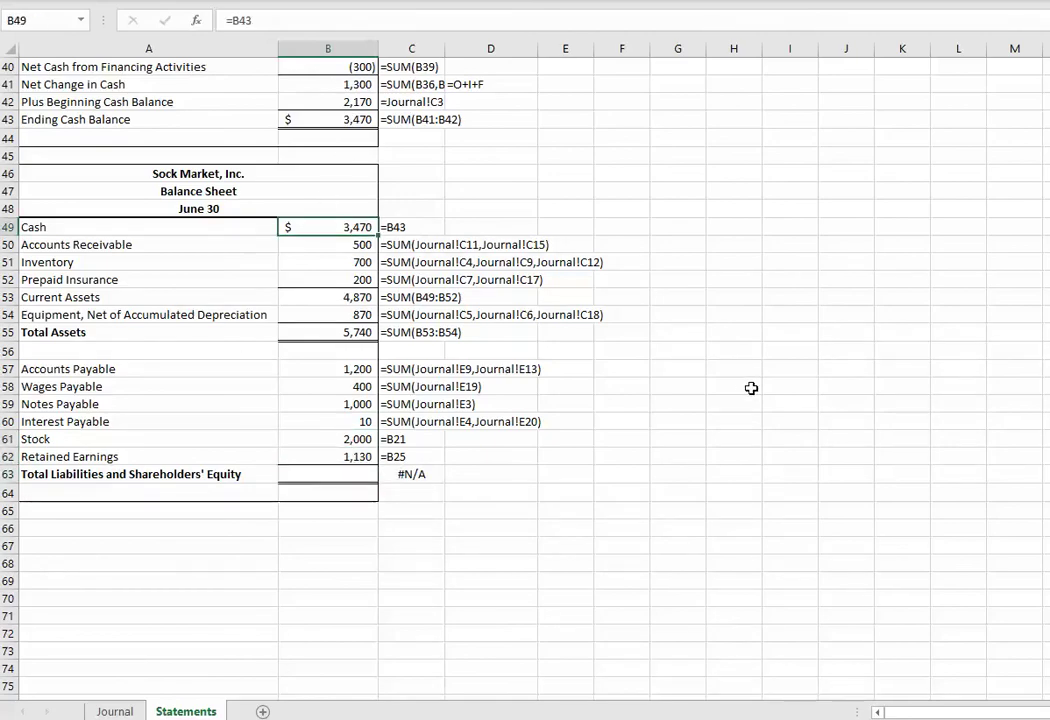
Enter =SUM(B57:B62) in B63 to total liabilities and shareholders' equity
left_click(342, 474)
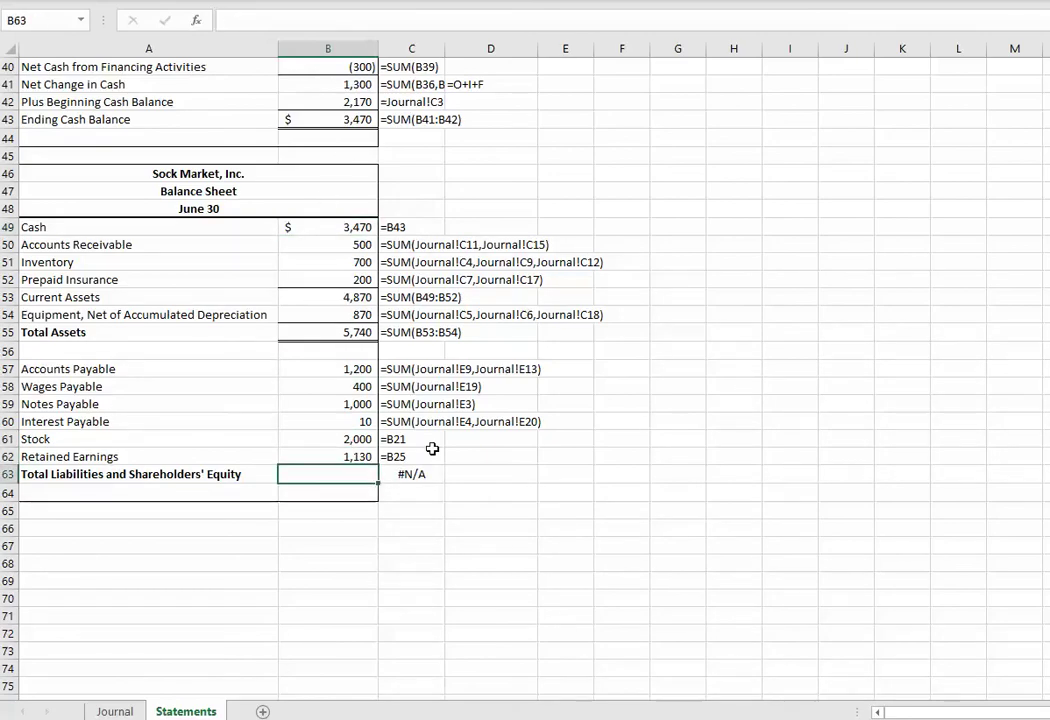
type("=sum(")
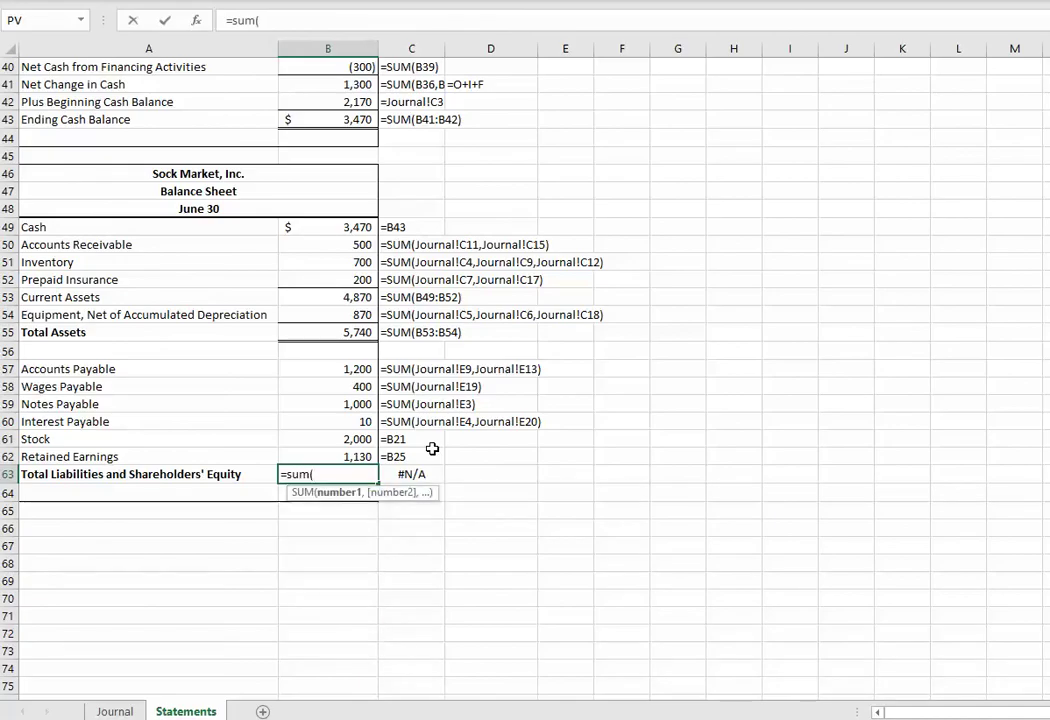
left_click(352, 370)
left_click_drag(352, 372, 363, 461)
key("Return")
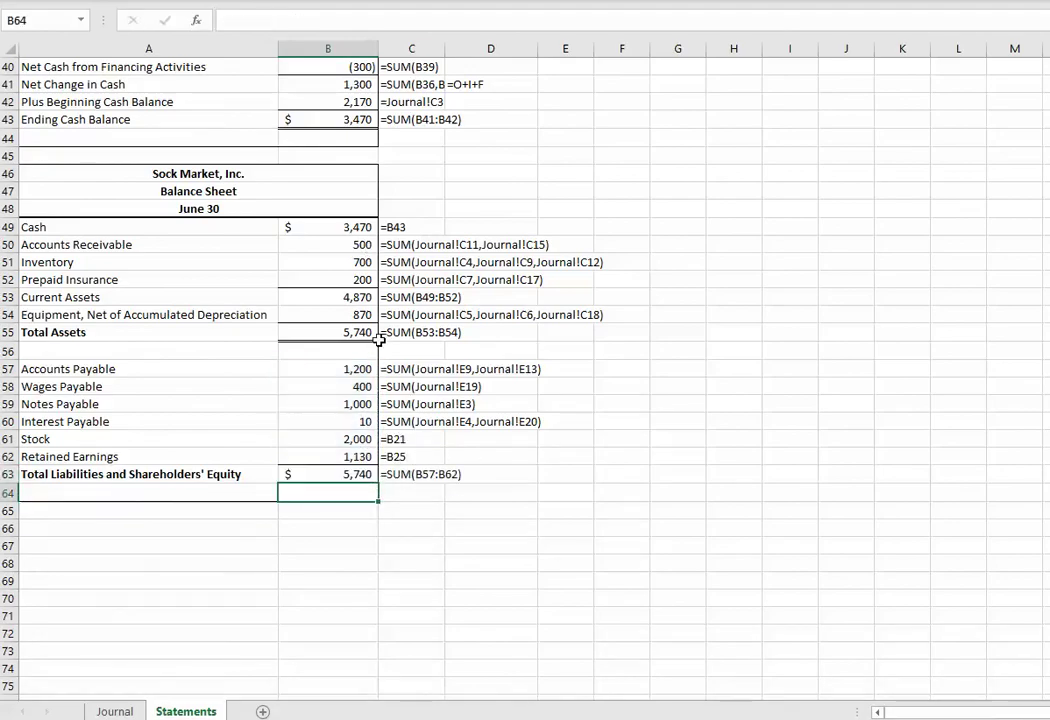
Confirm the $5,740 total matches Total Assets in B55
left_click(366, 333)
left_click(355, 476)
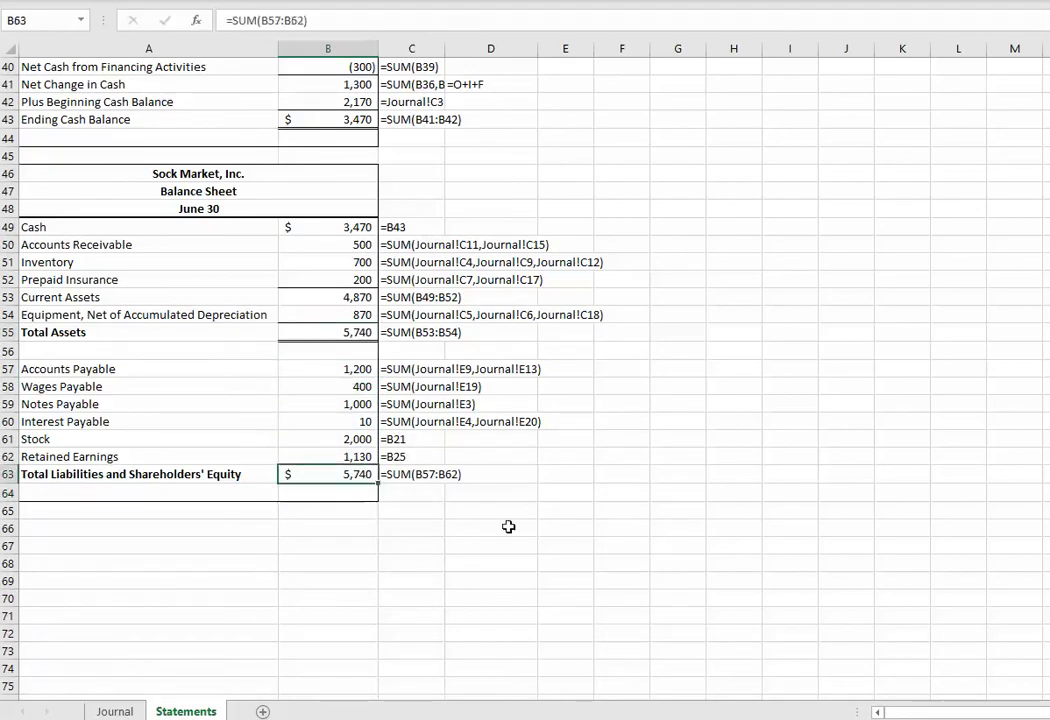
left_click(664, 563)
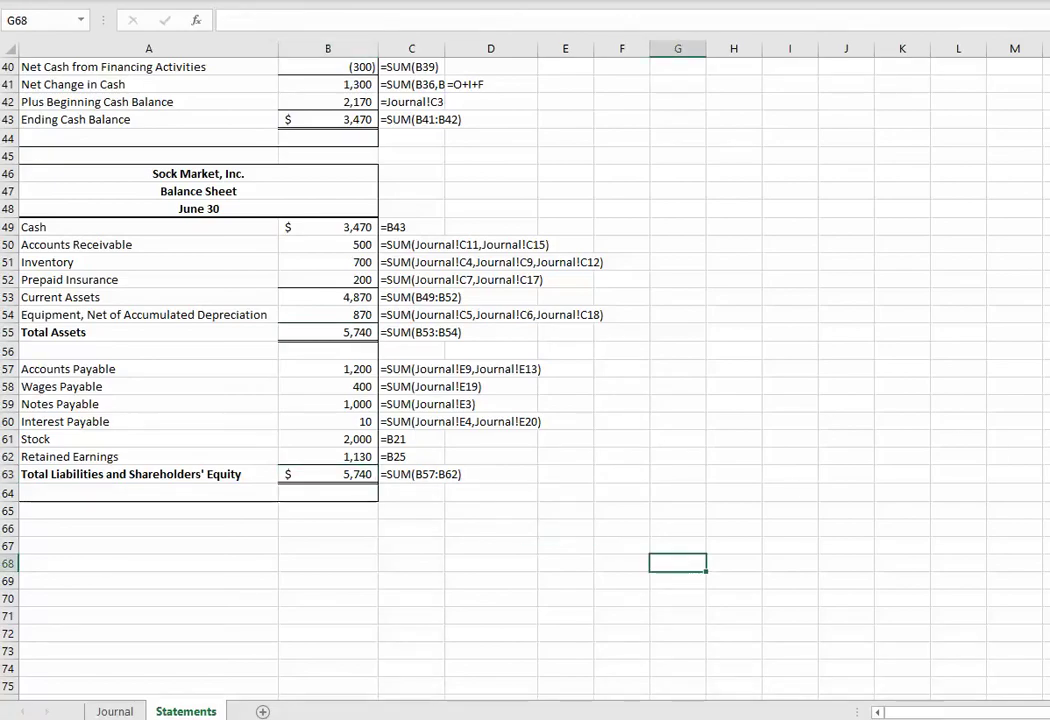